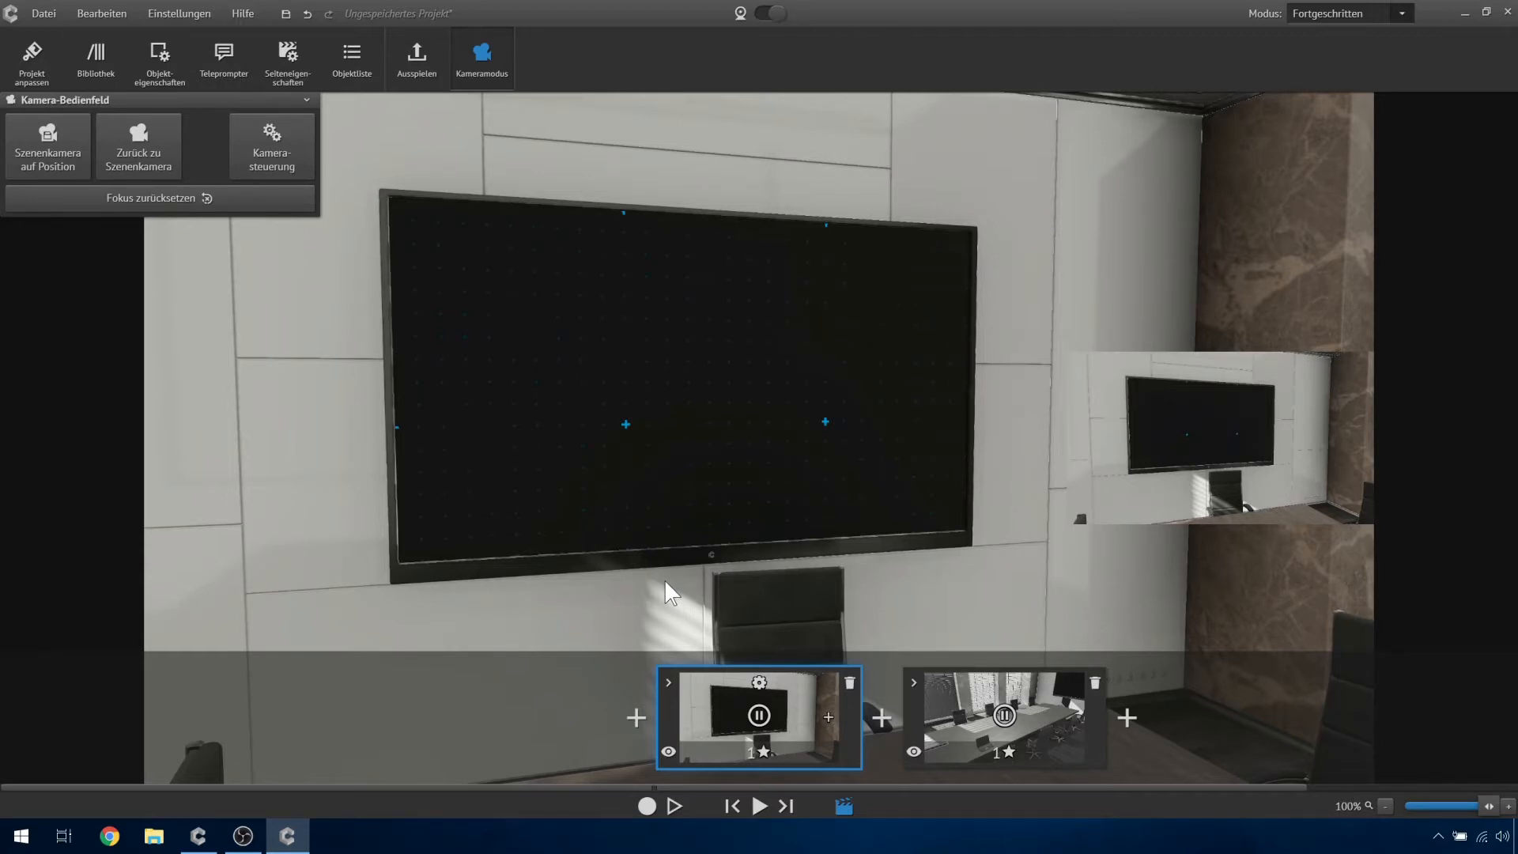
- Place the Calculate library image on the wall TV's screen and open its object properties
{"action": "key", "text": "F2"}
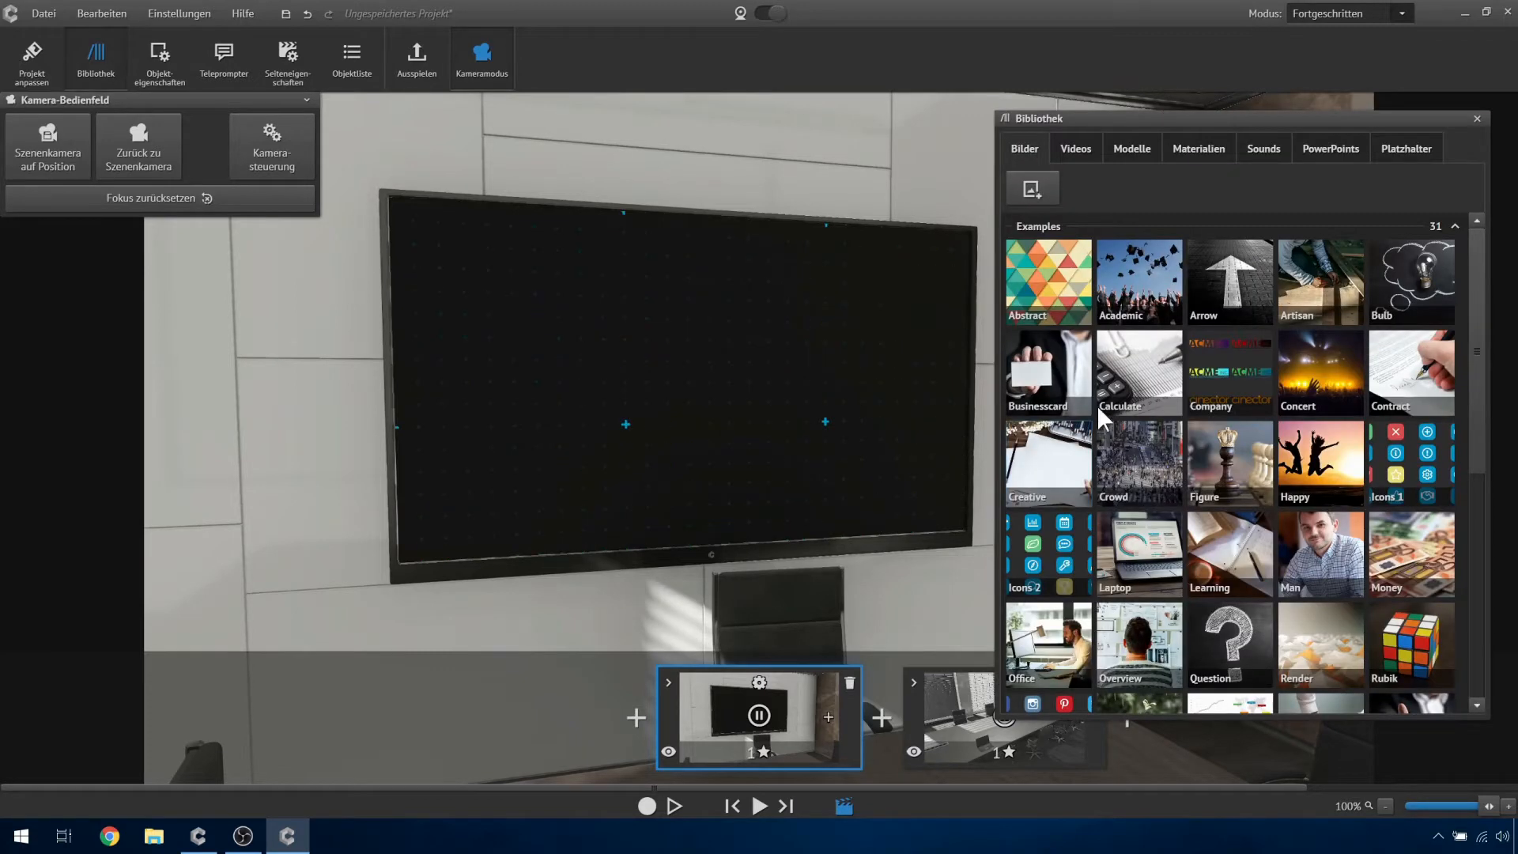
{"action": "left_click_drag", "start_coordinate": [1136, 381], "coordinate": [605, 348]}
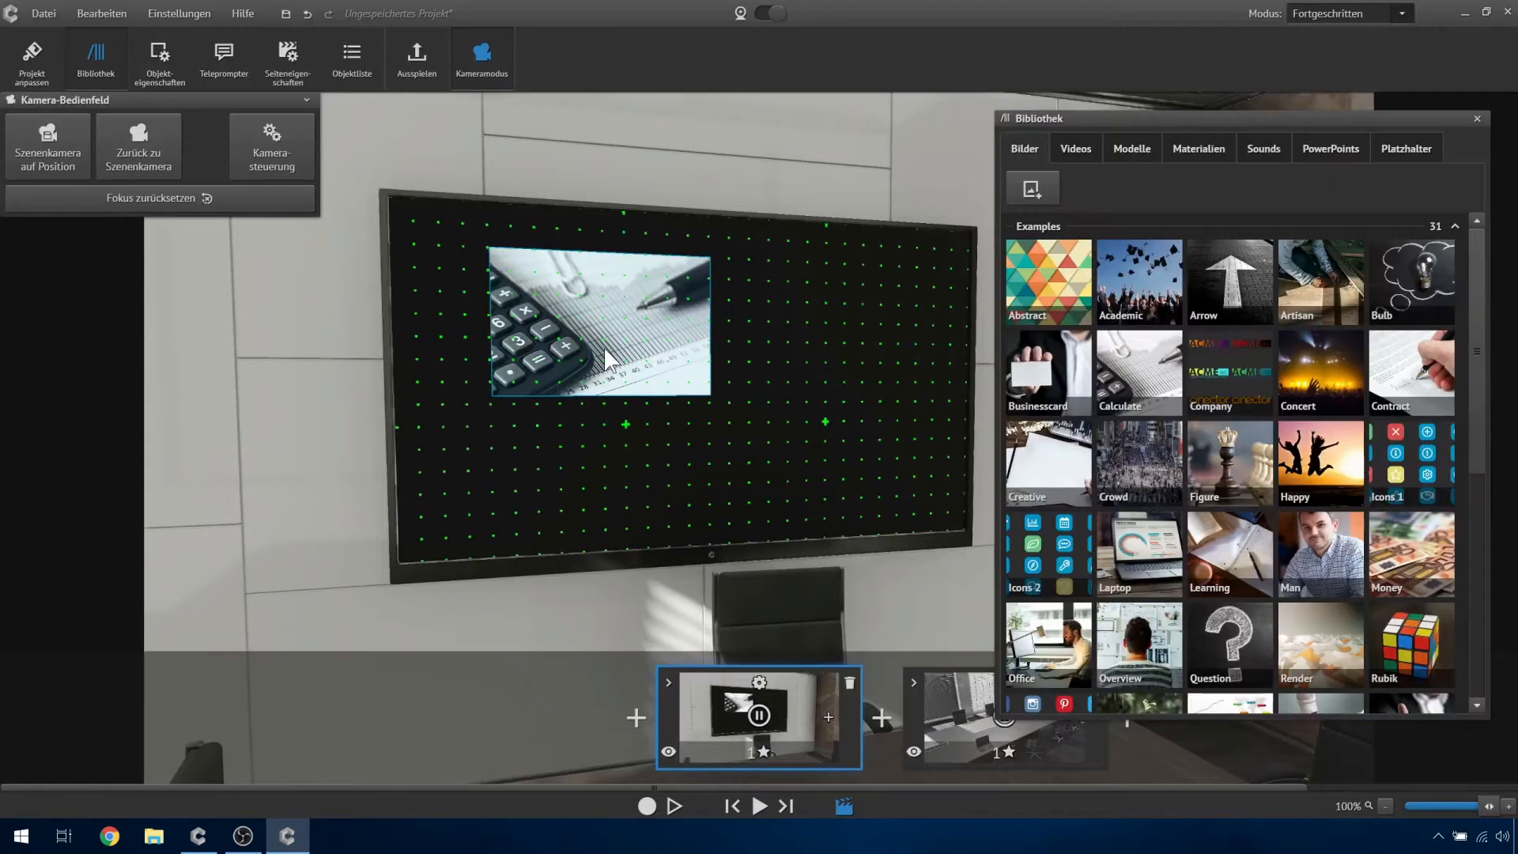
{"action": "double_click", "coordinate": [605, 356]}
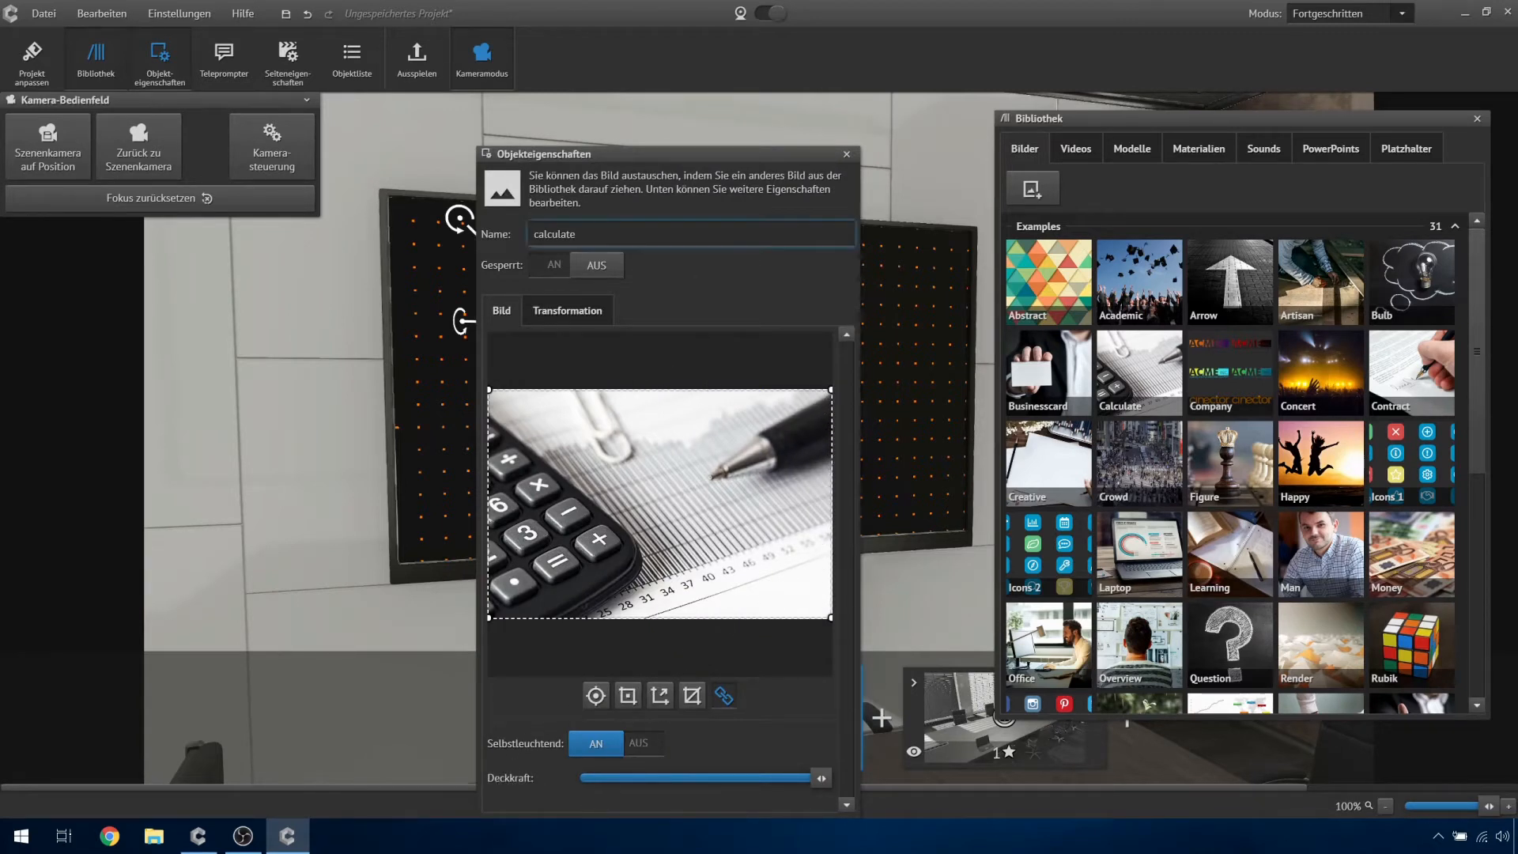
- Lower the calculator image's opacity to zero and restore it to full
{"action": "left_click_drag", "start_coordinate": [704, 163], "coordinate": [1134, 129]}
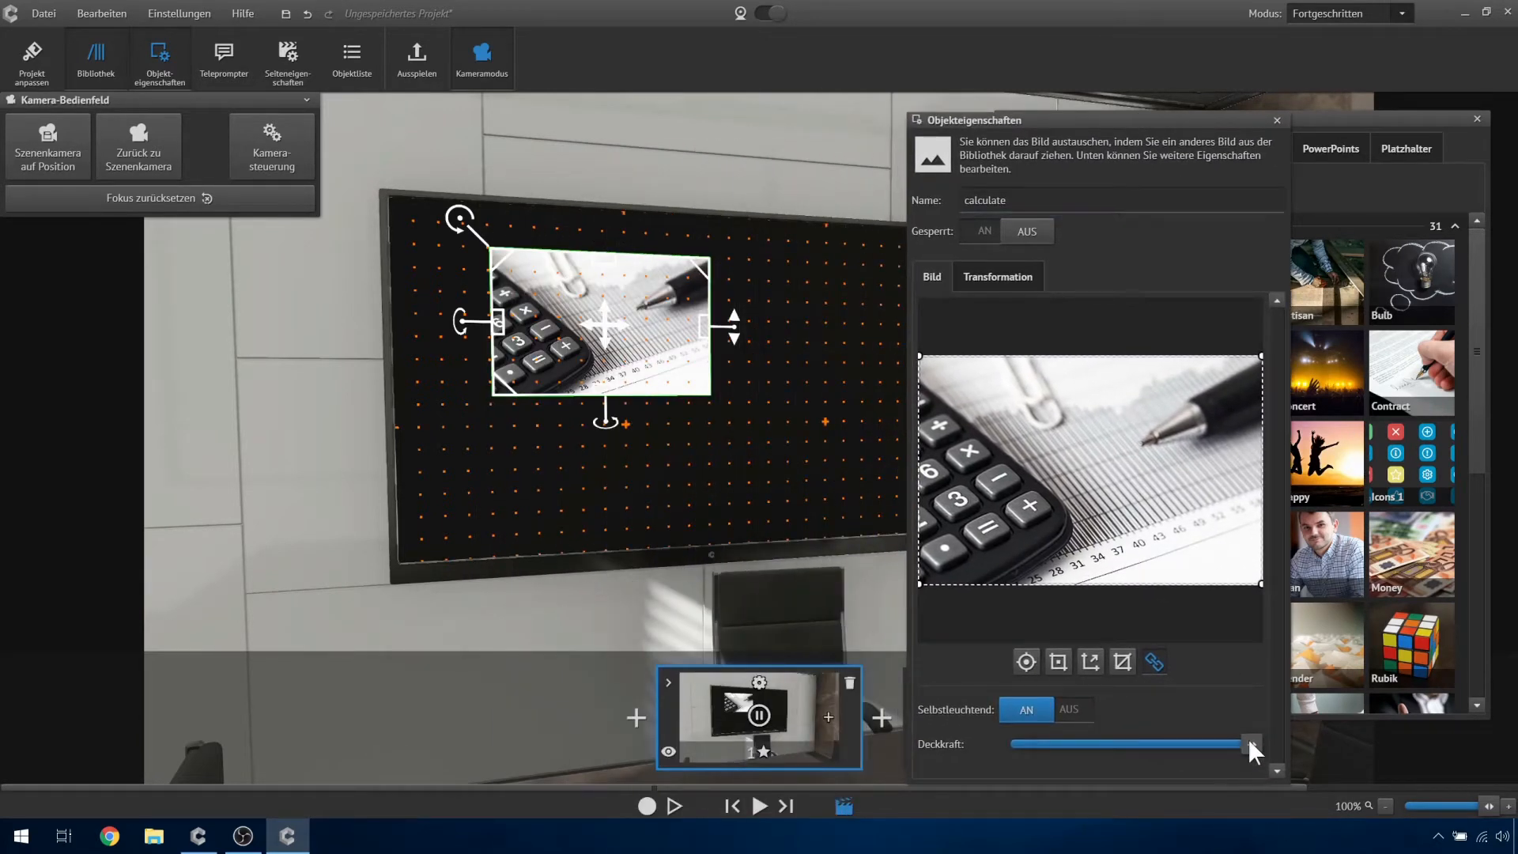
{"action": "left_click_drag", "start_coordinate": [1251, 744], "coordinate": [1015, 747]}
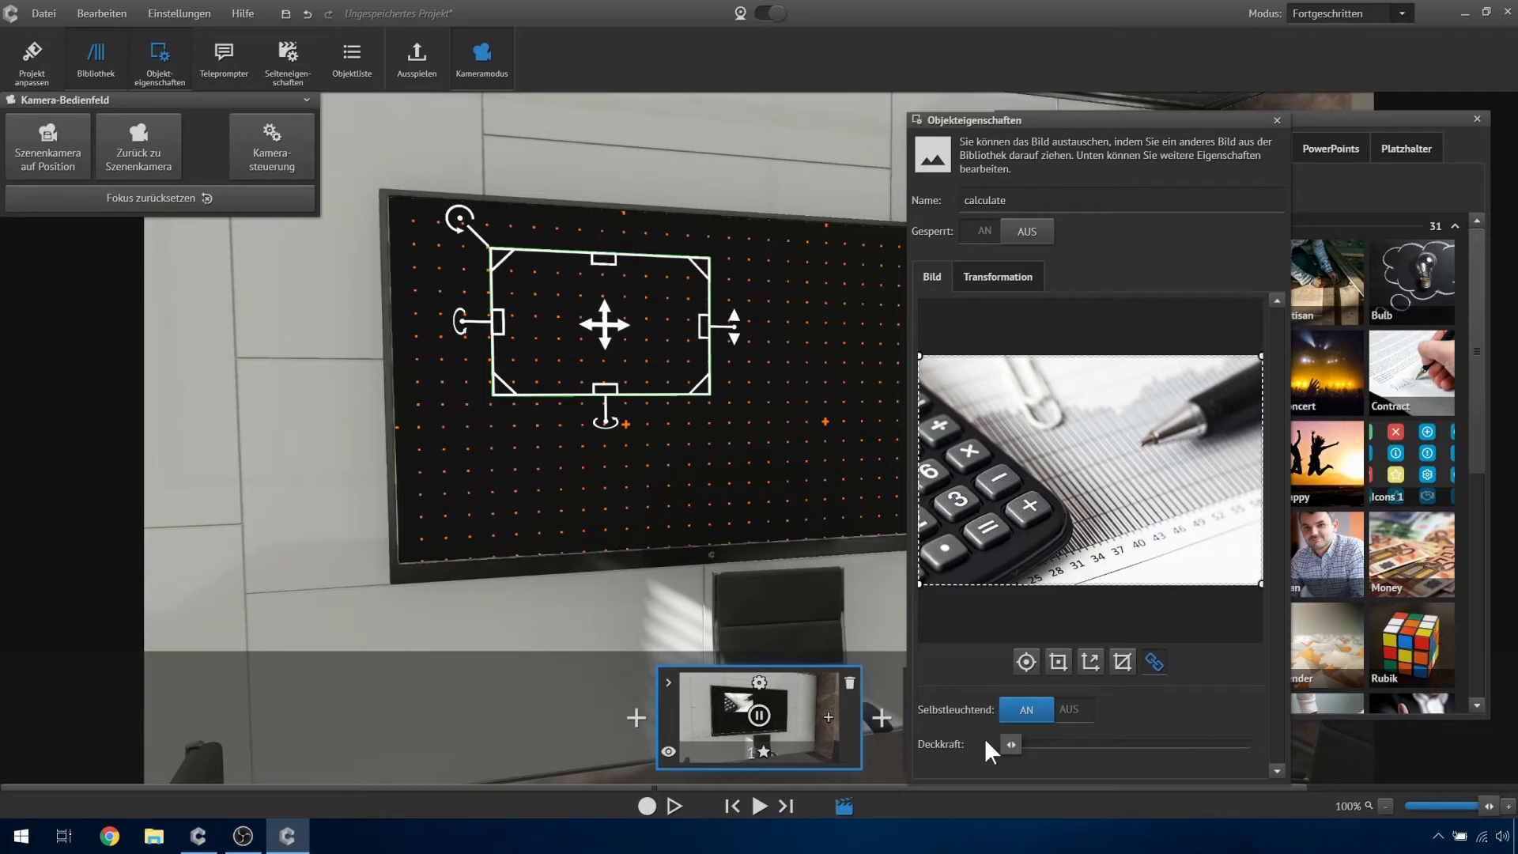
{"action": "left_click_drag", "start_coordinate": [1060, 755], "coordinate": [1287, 754]}
- Align the calculator image with the TV screen's upper-left corner, stretch it to fill the screen, and crop it to the new proportions
{"action": "left_click_drag", "start_coordinate": [593, 324], "coordinate": [497, 280]}
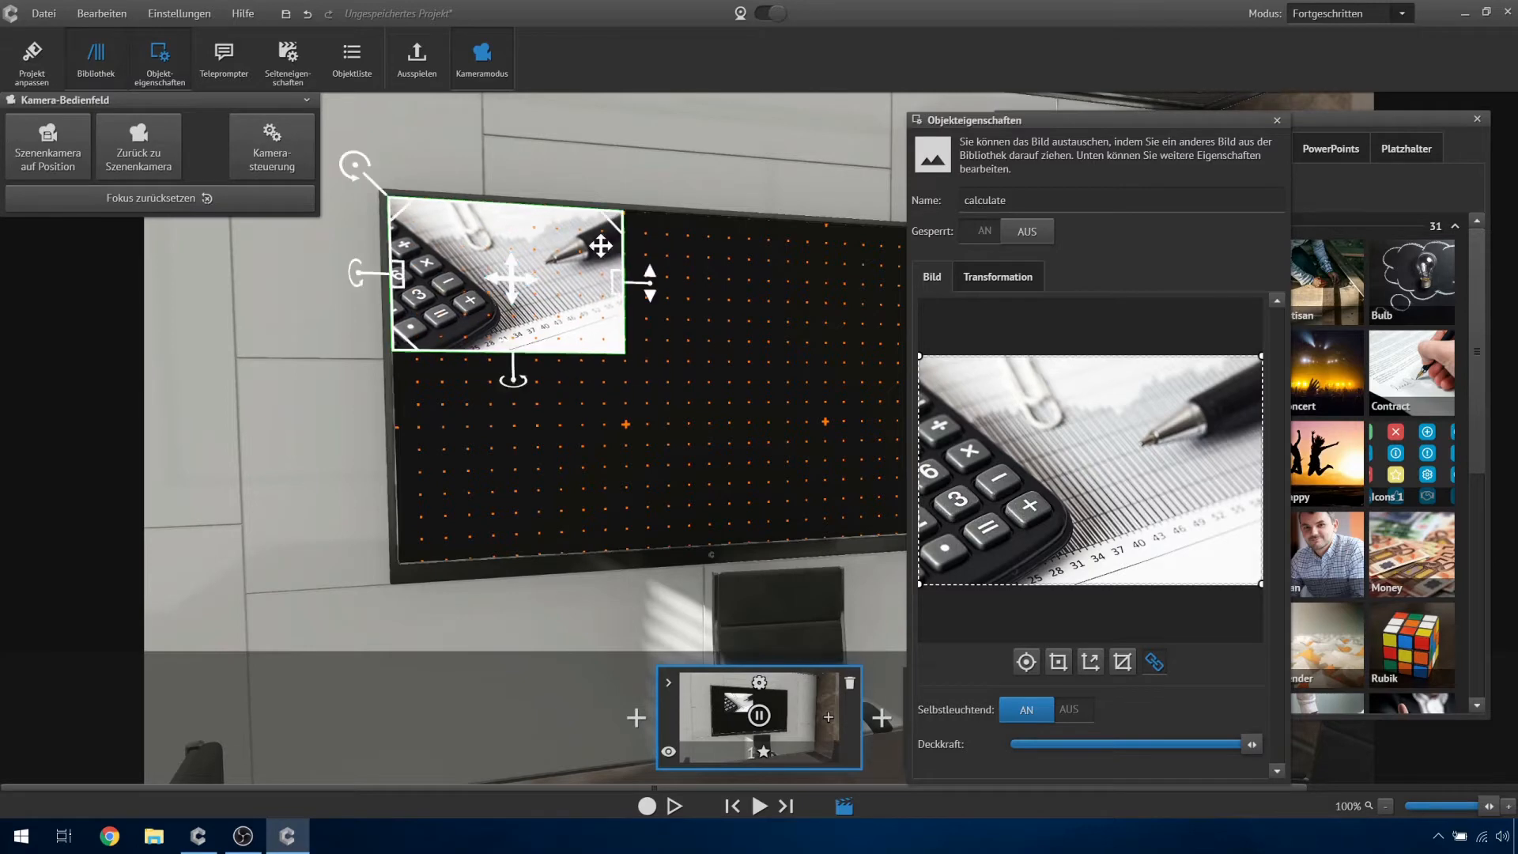
{"action": "left_click_drag", "start_coordinate": [959, 117], "coordinate": [1123, 152]}
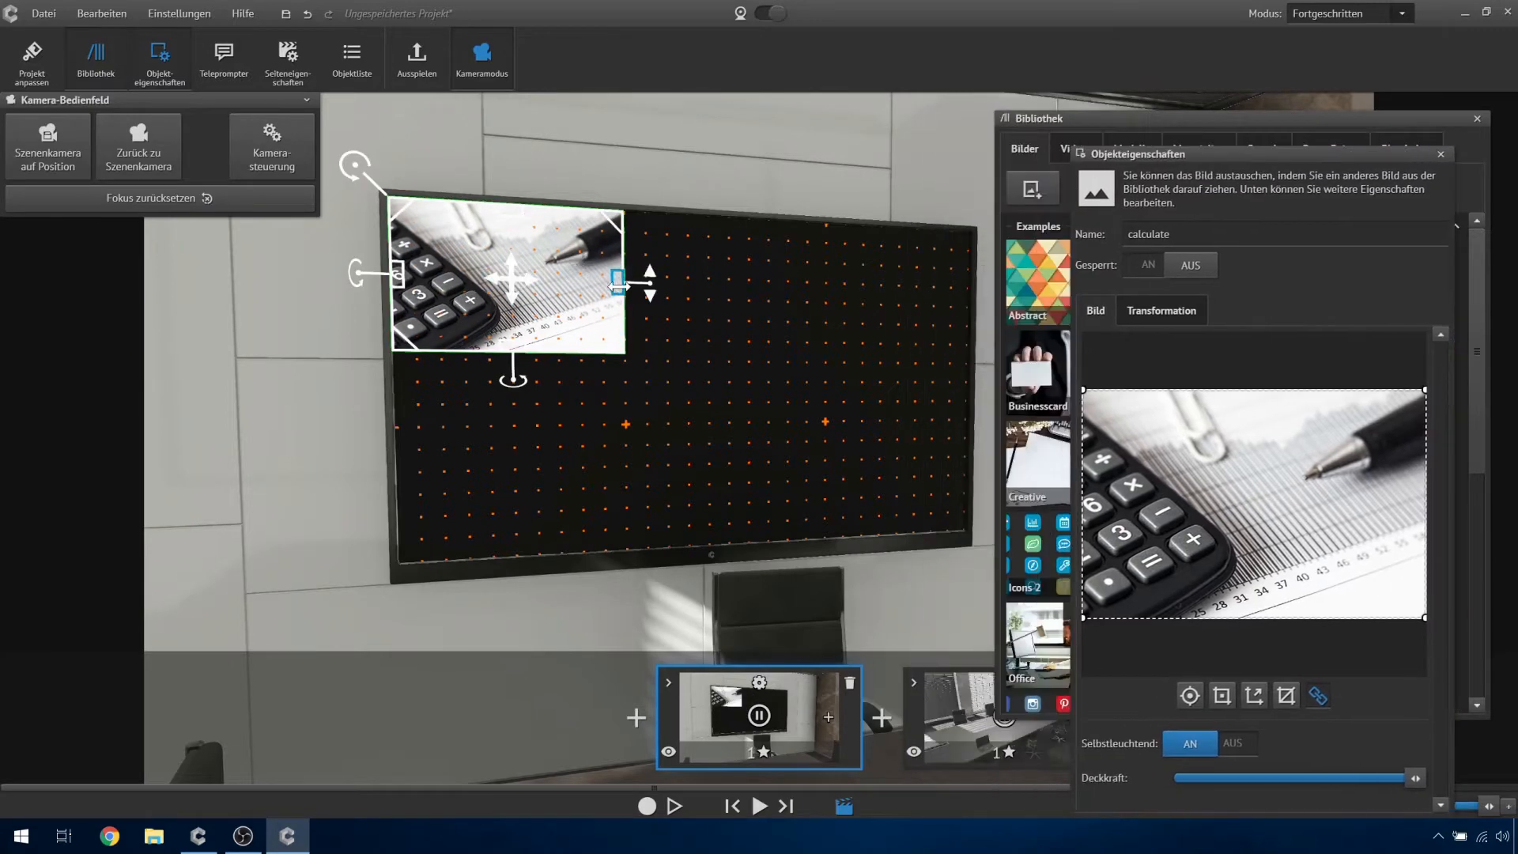
{"action": "left_click_drag", "start_coordinate": [618, 280], "coordinate": [964, 292]}
{"action": "left_click_drag", "start_coordinate": [709, 348], "coordinate": [710, 558]}
{"action": "left_click", "coordinate": [1286, 695]}
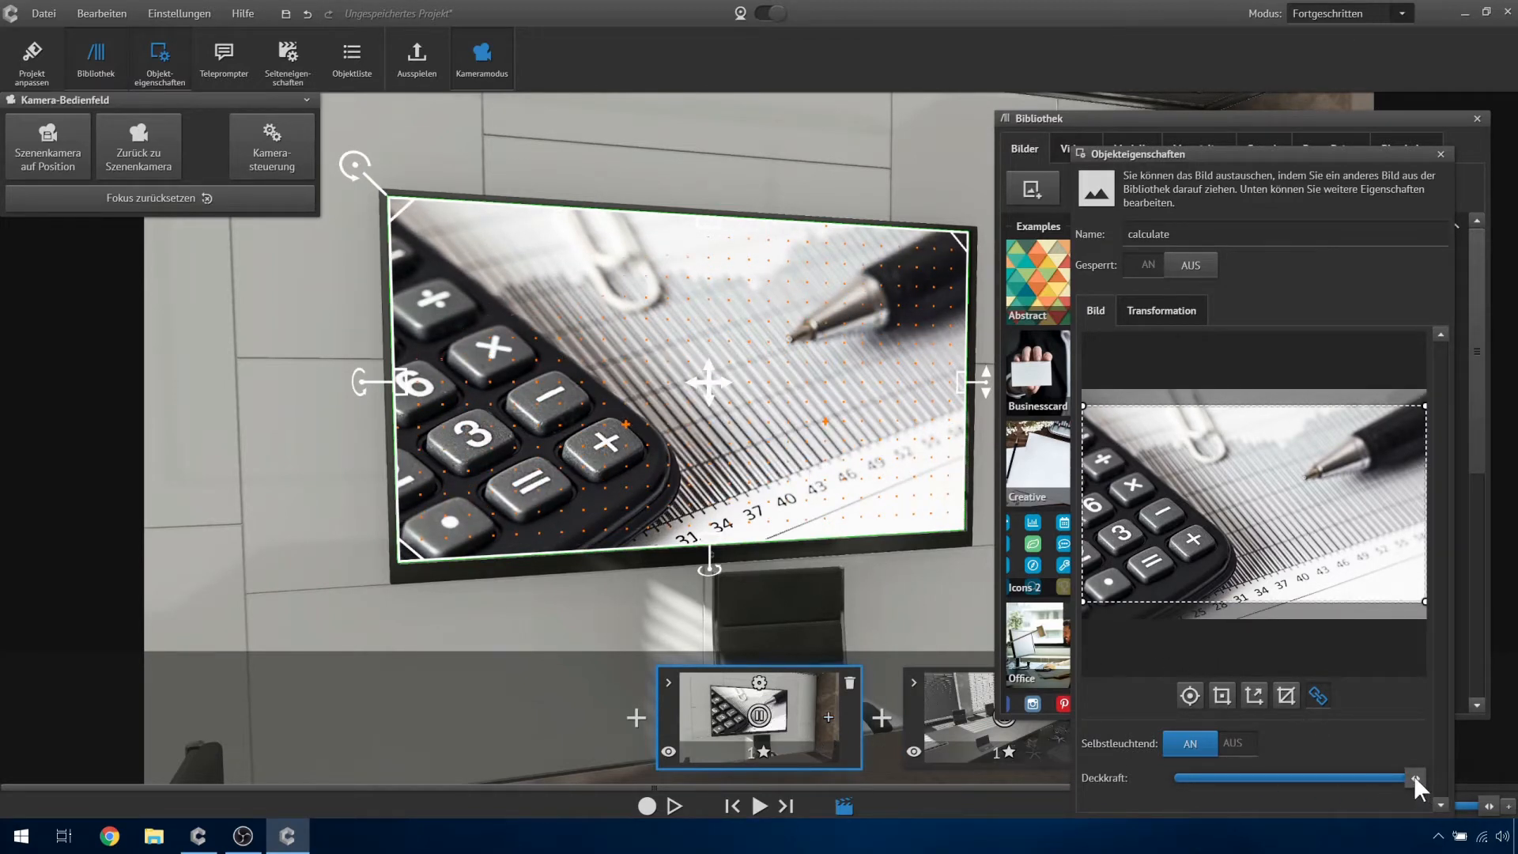
- Set the calculator image's opacity to zero on page 1, and add a second page with its opacity at full
{"action": "left_click_drag", "start_coordinate": [1414, 777], "coordinate": [1101, 777]}
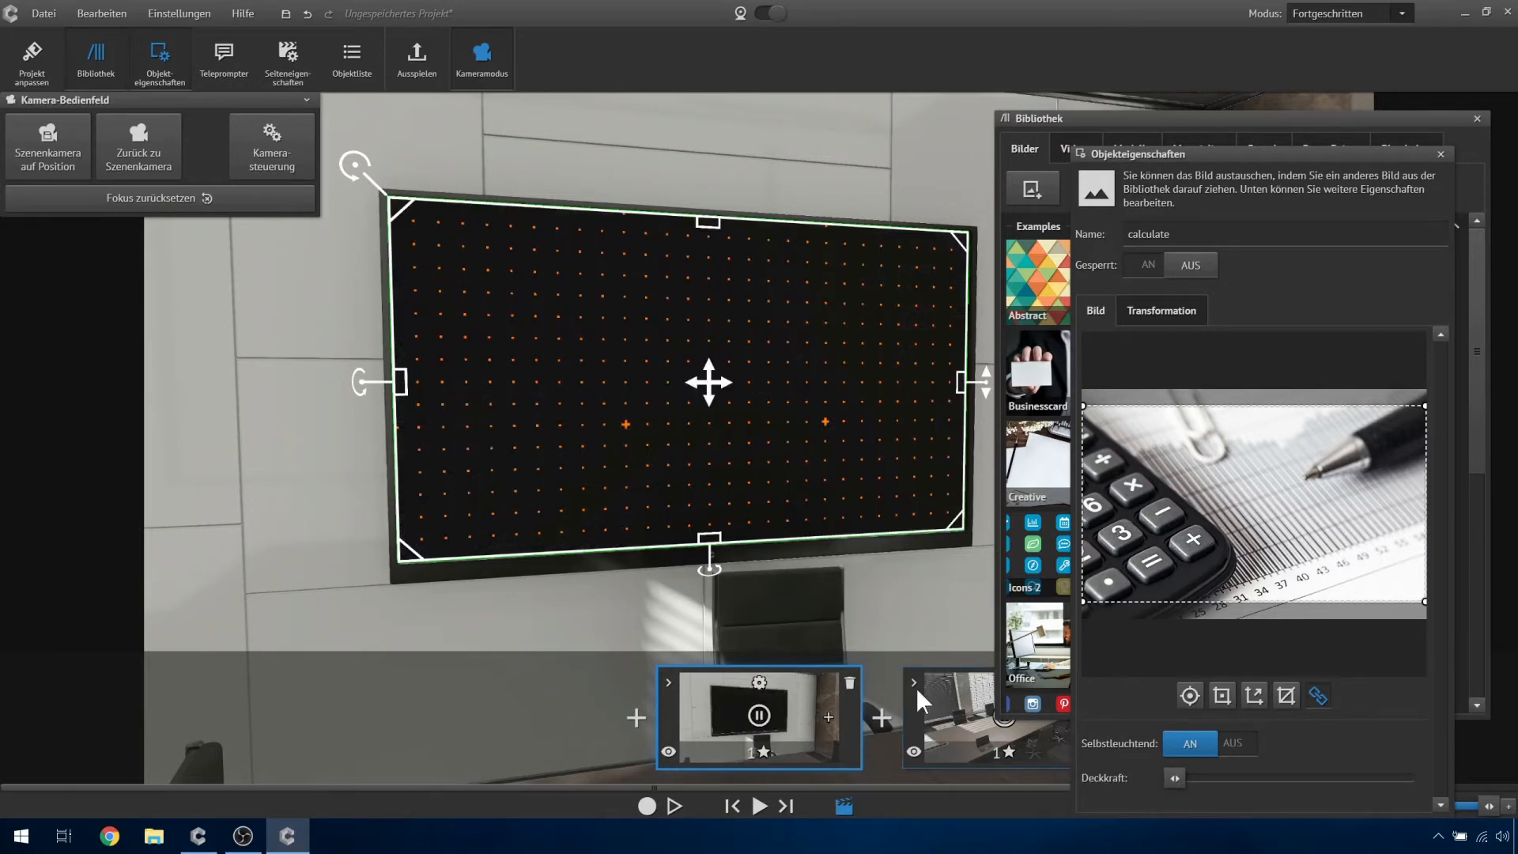
{"action": "left_click", "coordinate": [830, 714]}
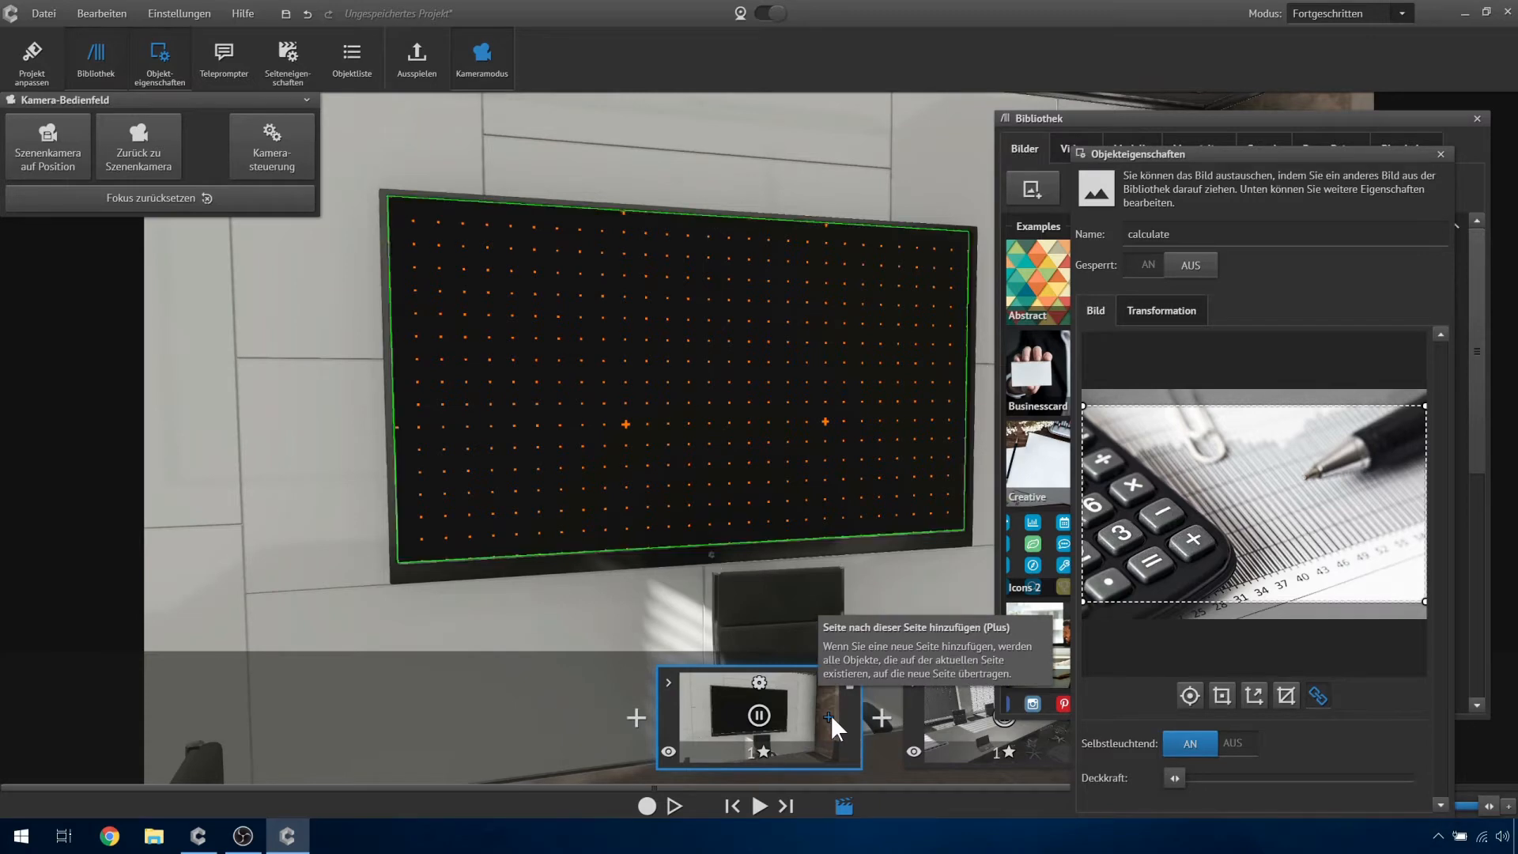
{"action": "left_click_drag", "start_coordinate": [1182, 778], "coordinate": [1448, 784]}
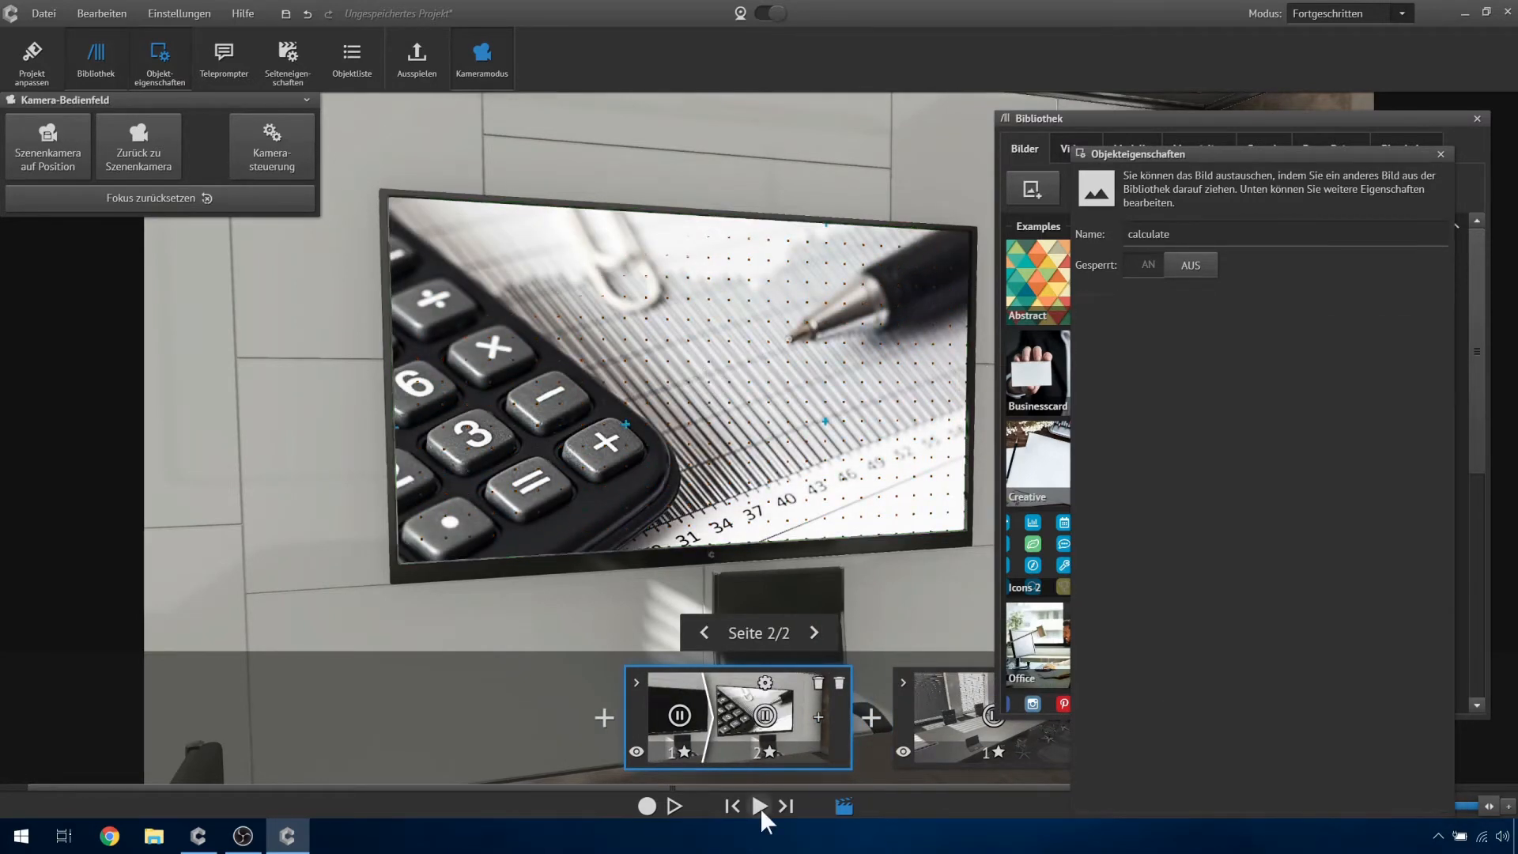
- Play the presentation to preview the image's opacity transition between the two pages, and return to editing
{"action": "left_click", "coordinate": [672, 807]}
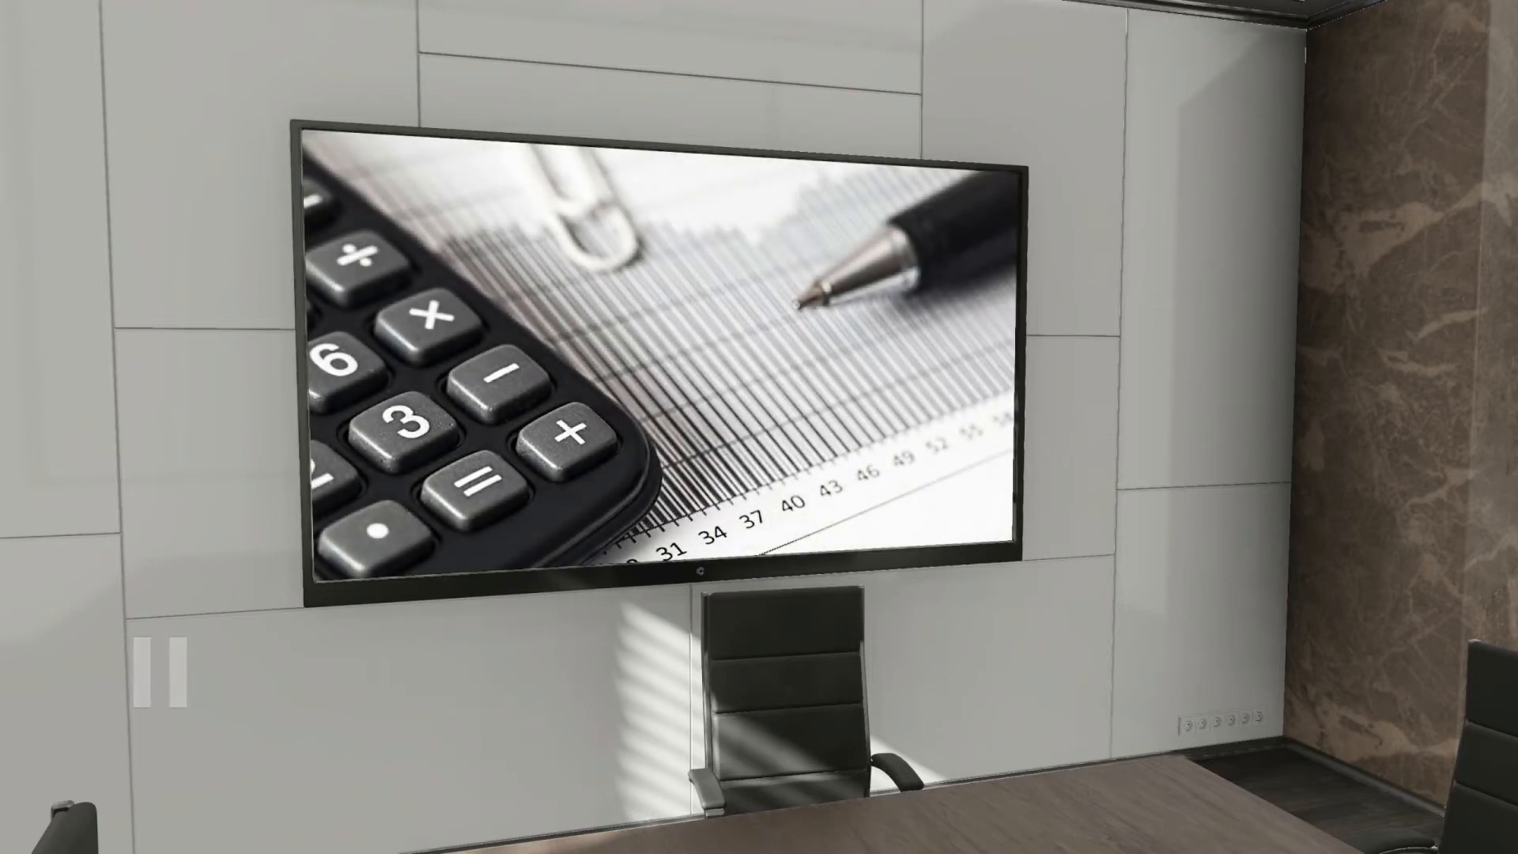
{"action": "key", "text": "Escape"}
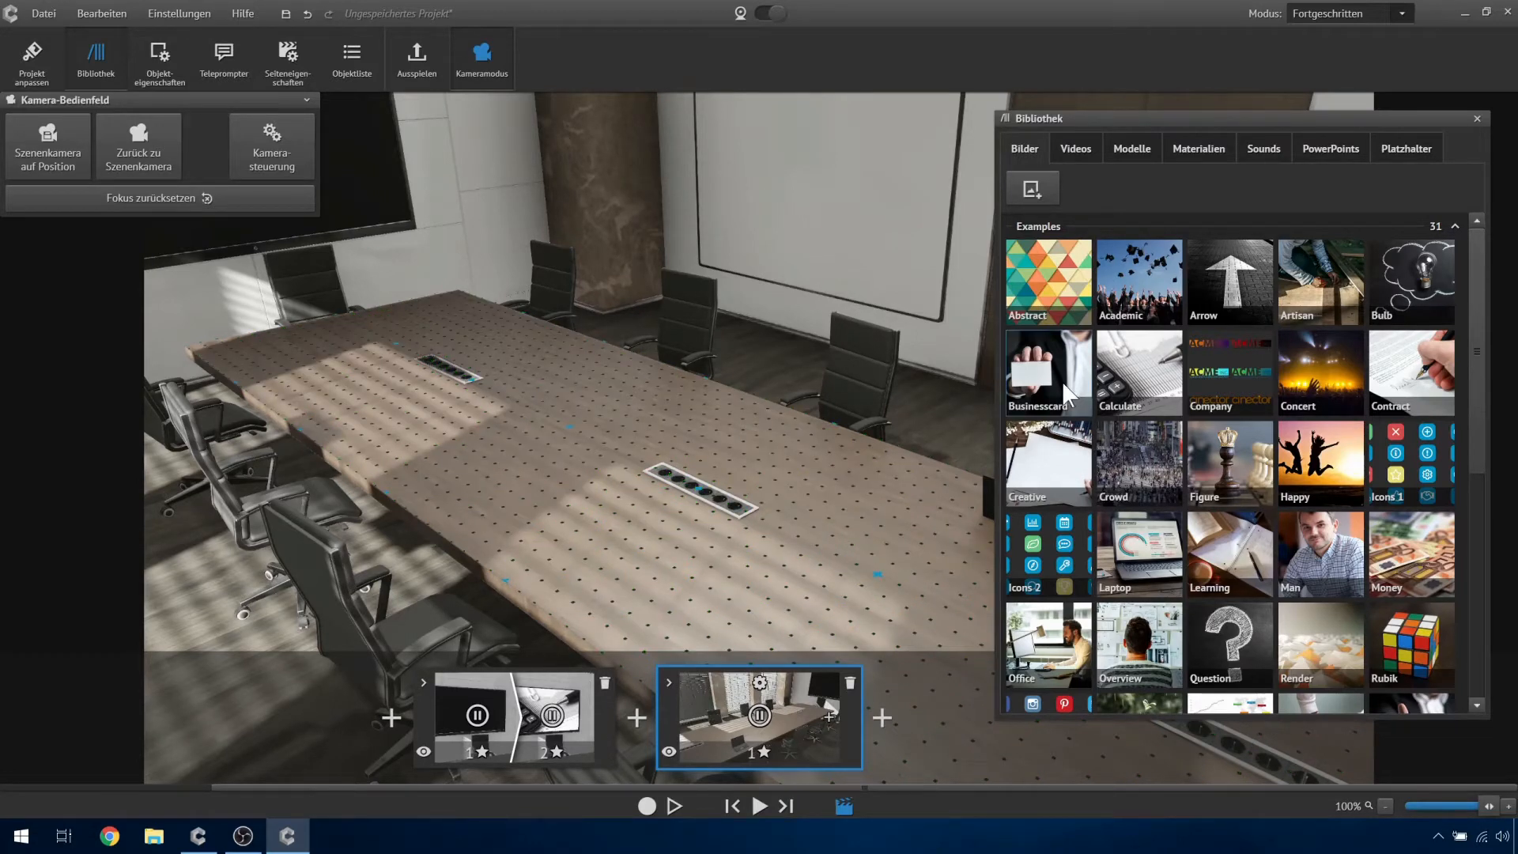
- Place the Businesscard image on the conference table in the second scene and position it beside the socket strip
{"action": "left_click_drag", "start_coordinate": [1061, 381], "coordinate": [558, 628]}
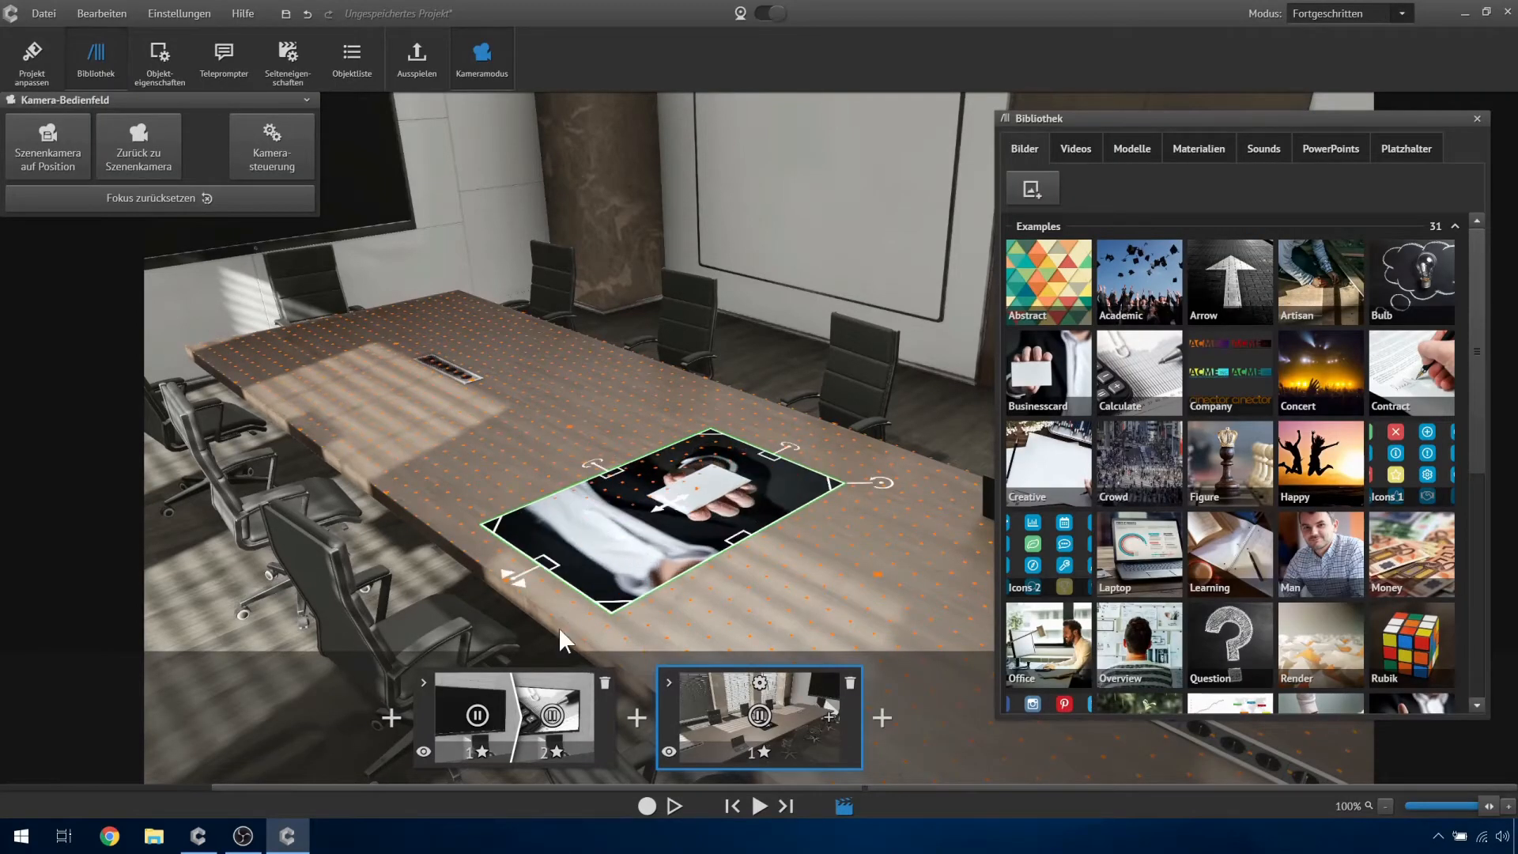
{"action": "right_click_drag", "start_coordinate": [583, 495], "coordinate": [506, 451]}
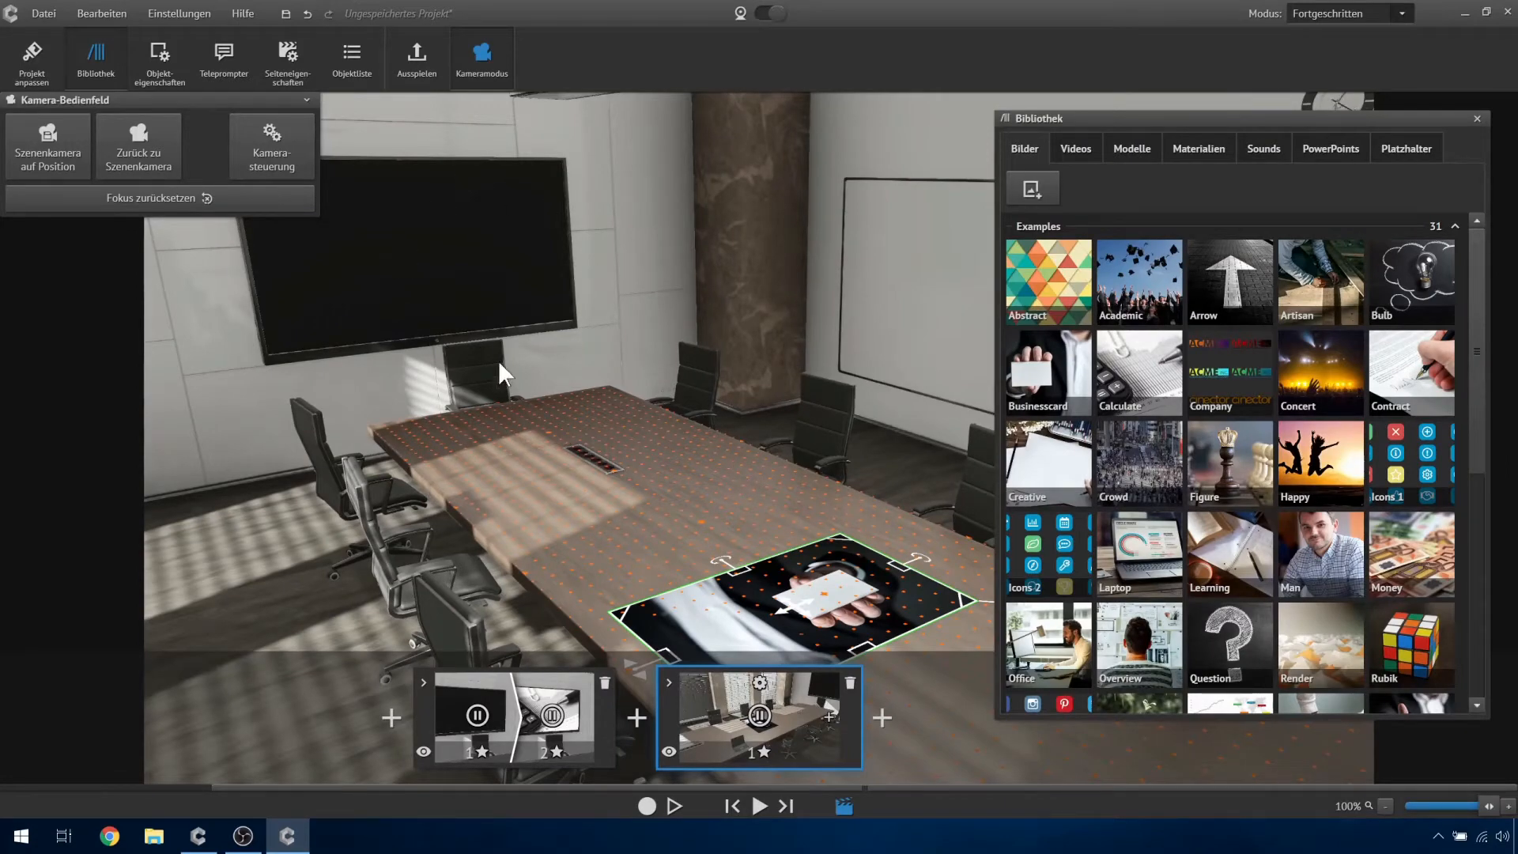
{"action": "right_click_drag", "start_coordinate": [596, 464], "coordinate": [609, 452]}
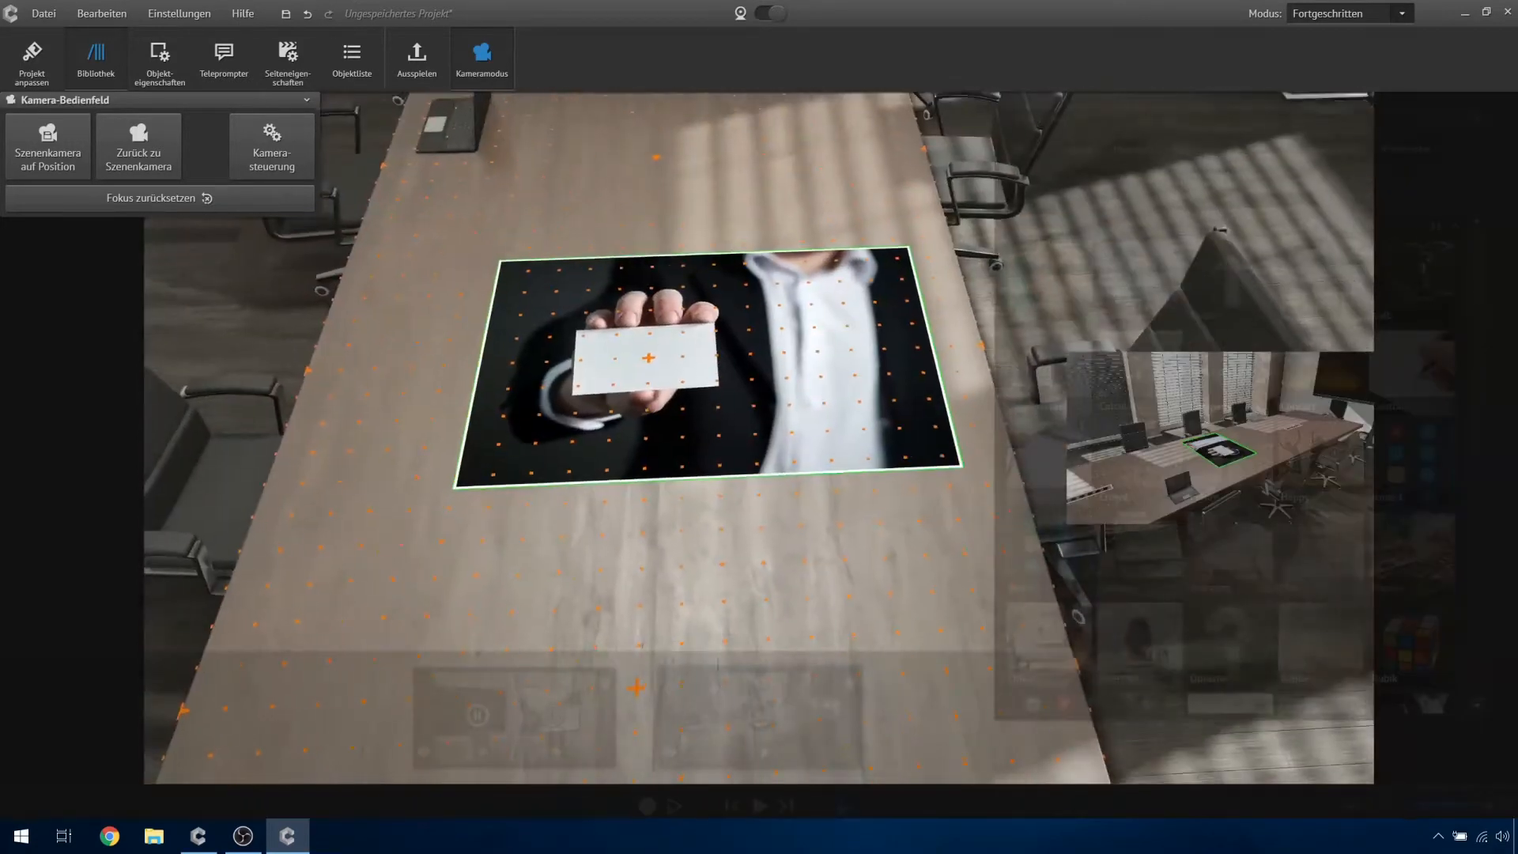
{"action": "left_click_drag", "start_coordinate": [695, 353], "coordinate": [652, 362]}
{"action": "mouse_move", "coordinate": [680, 603]}
{"action": "right_mouse_down"}
{"action": "mouse_move", "coordinate": [673, 538]}
{"action": "mouse_move", "coordinate": [680, 604]}
{"action": "right_mouse_up"}
{"action": "left_click_drag", "start_coordinate": [980, 531], "coordinate": [575, 395]}
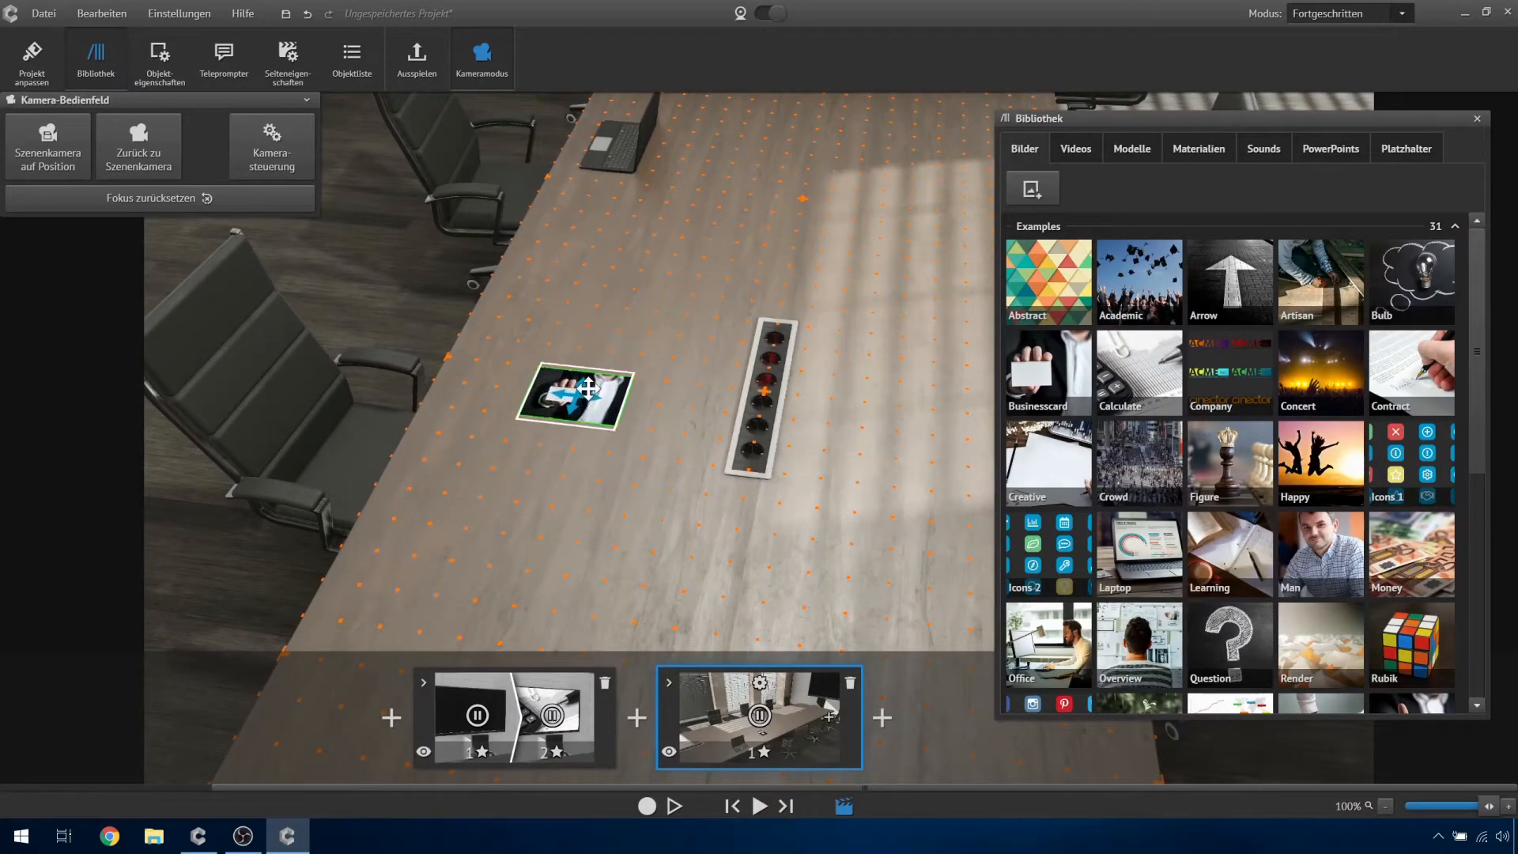
- Turn off self-illumination (Selbstleuchtend) for the business card image on the table
{"action": "key", "text": "a"}
{"action": "key", "text": "w"}
{"action": "key", "text": "d"}
{"action": "key", "text": "a"}
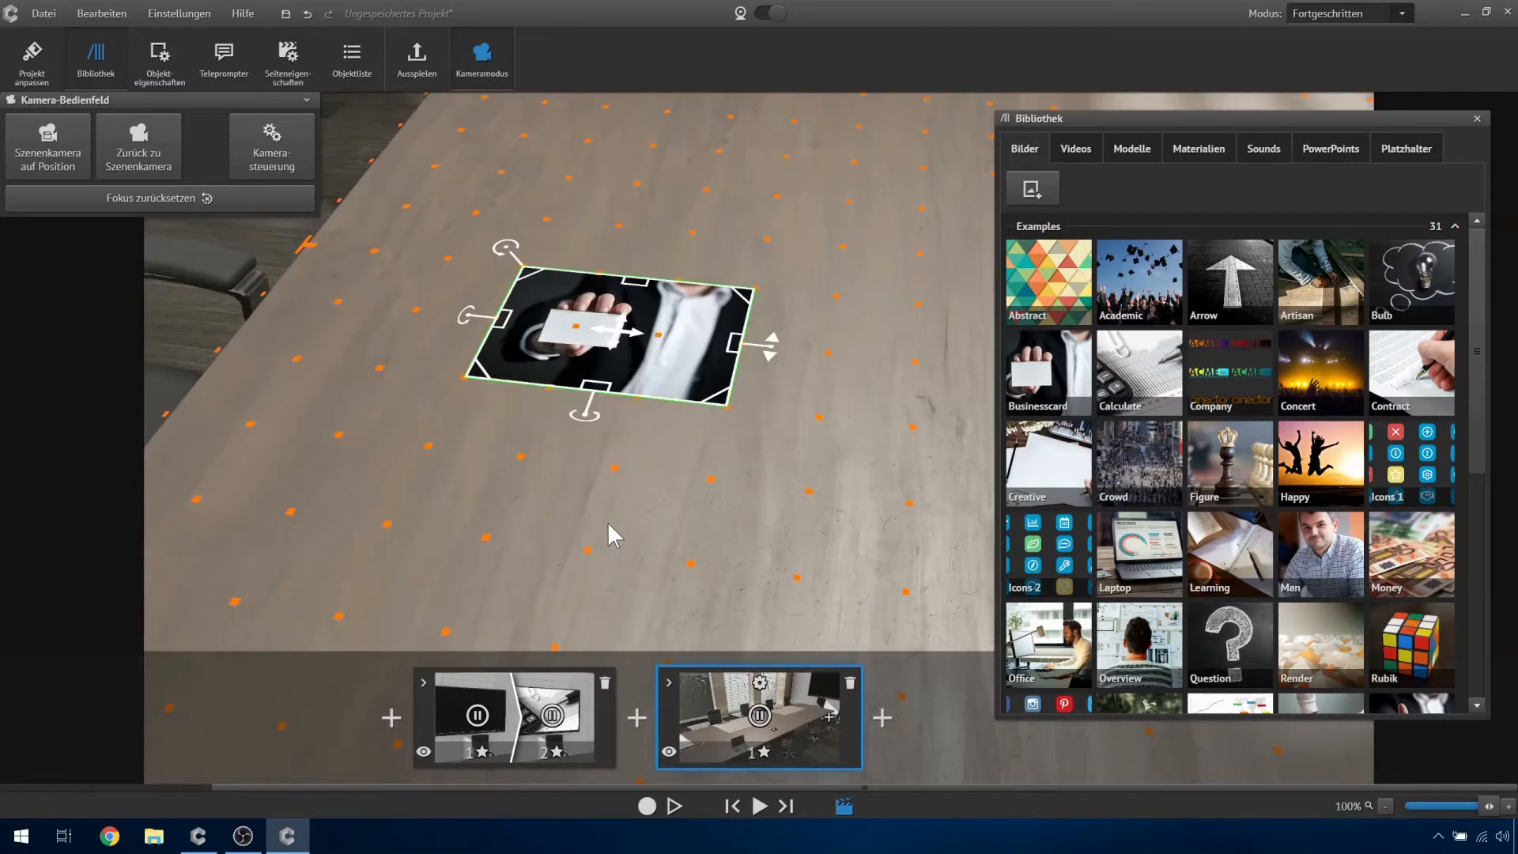
{"action": "right_click_drag", "start_coordinate": [607, 522], "coordinate": [623, 480]}
{"action": "key", "text": "d"}
{"action": "double_click", "coordinate": [729, 387]}
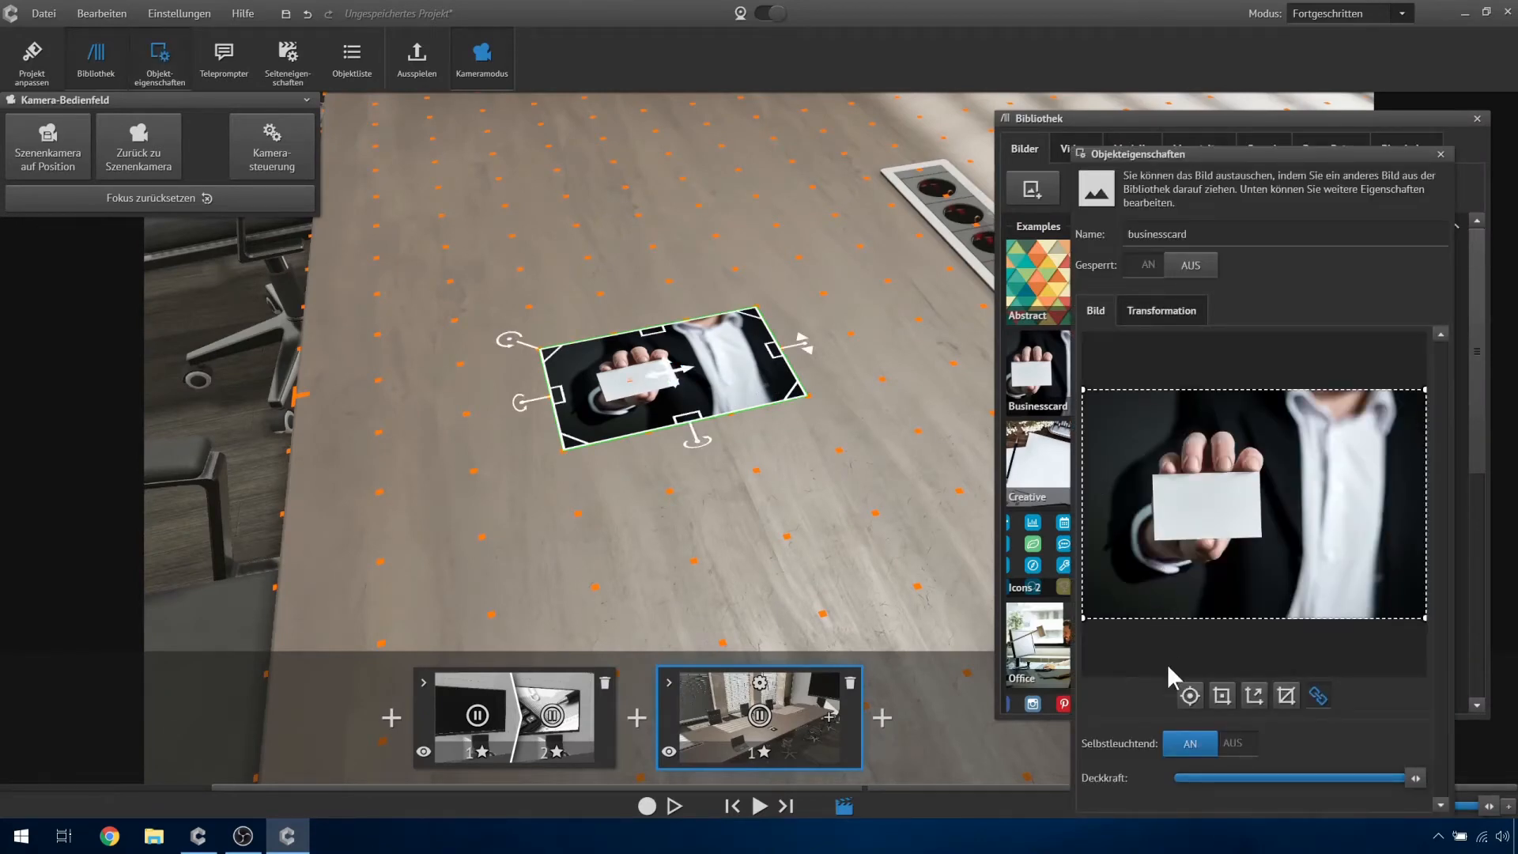
{"action": "left_click", "coordinate": [1187, 747]}
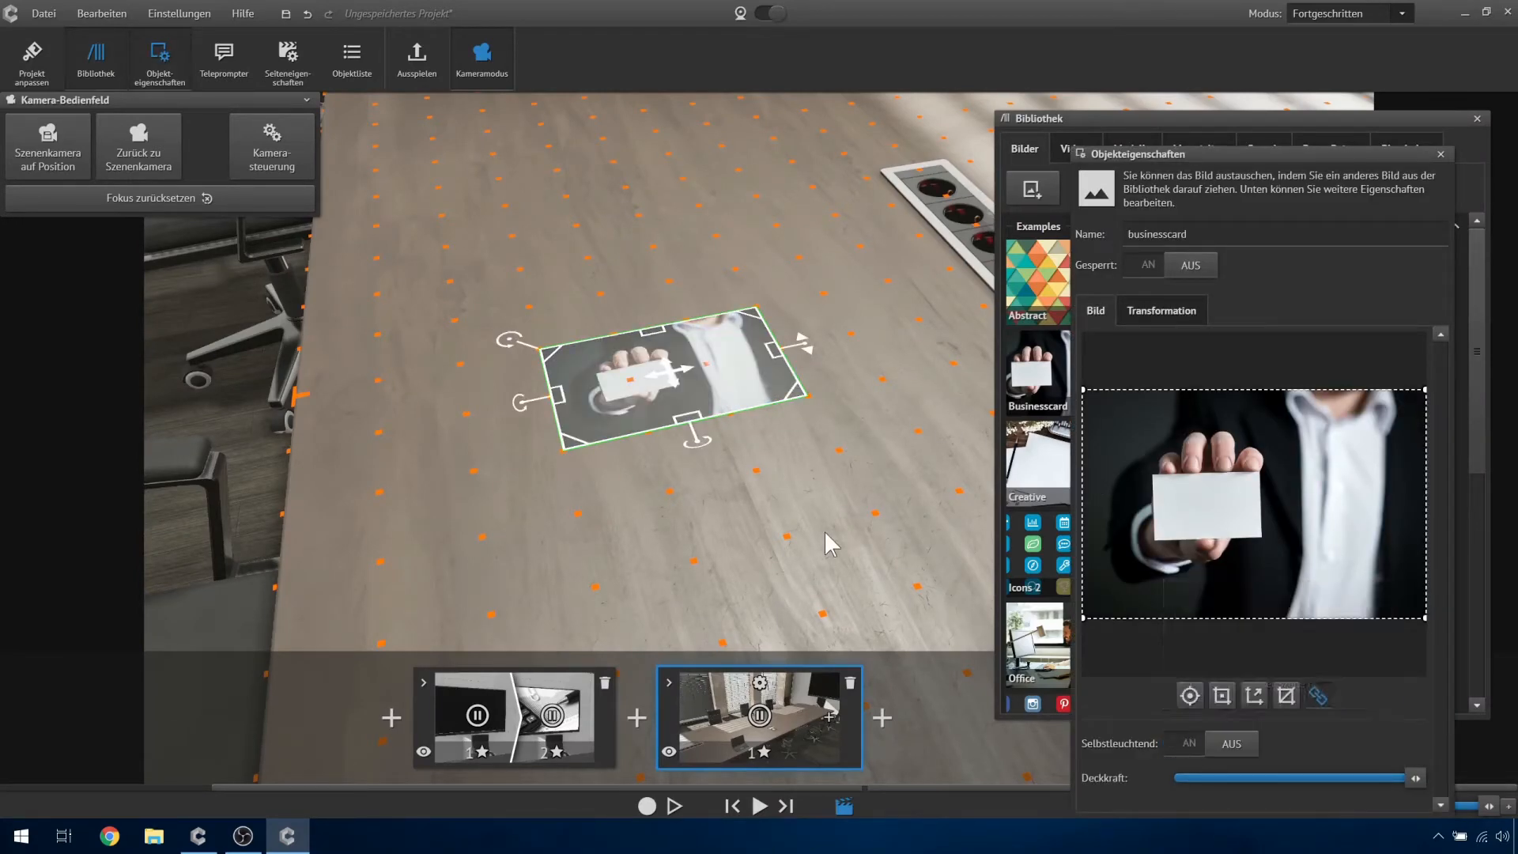
{"action": "left_click", "coordinate": [772, 545]}
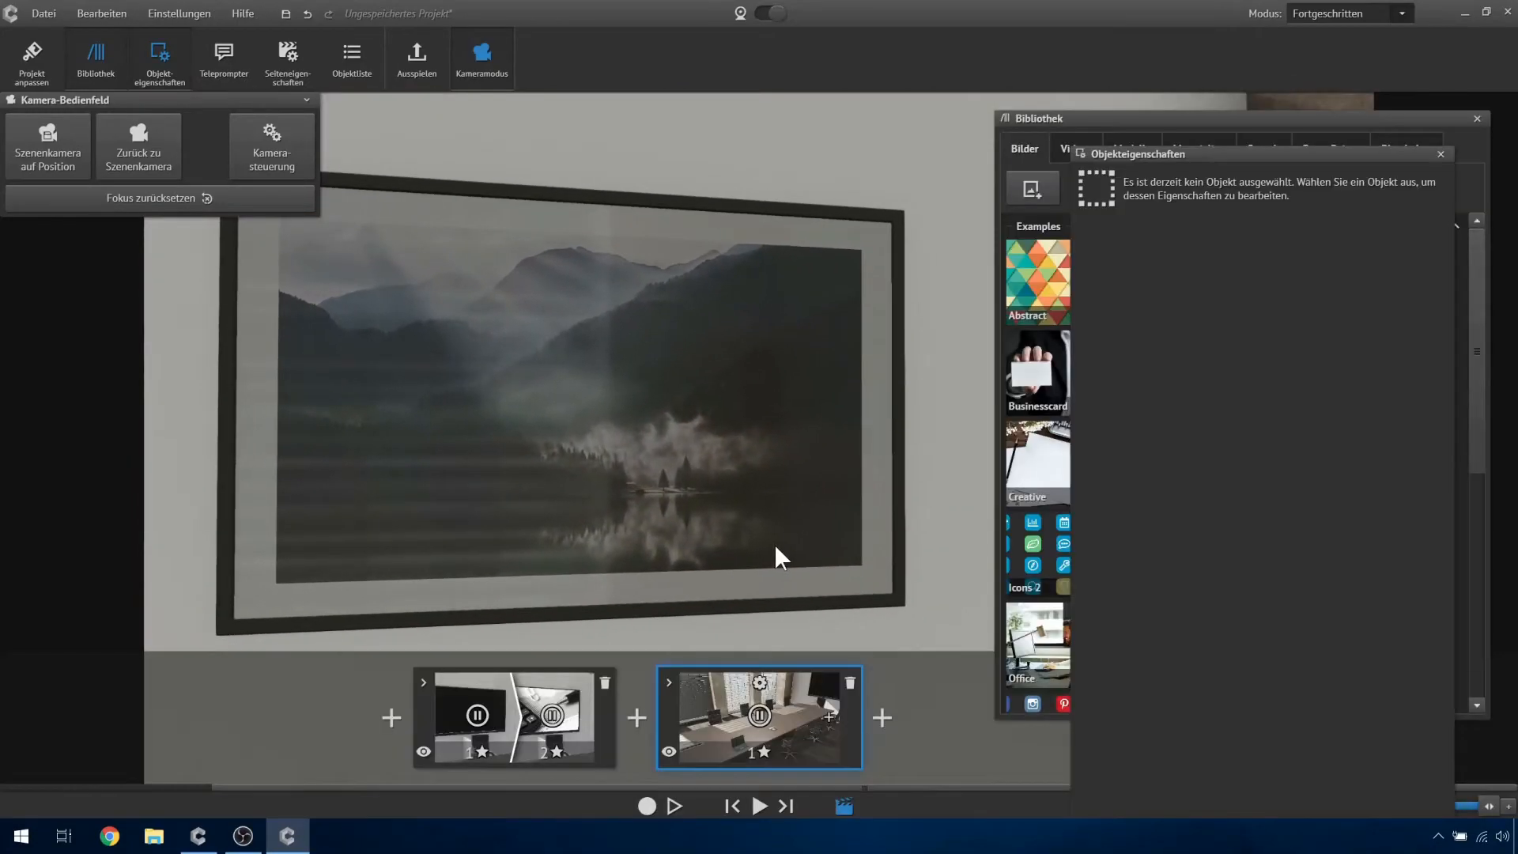
- Return to the first scene's second page and examine the calculator image on the TV from different camera positions
{"action": "right_click_drag", "start_coordinate": [774, 544], "coordinate": [776, 544]}
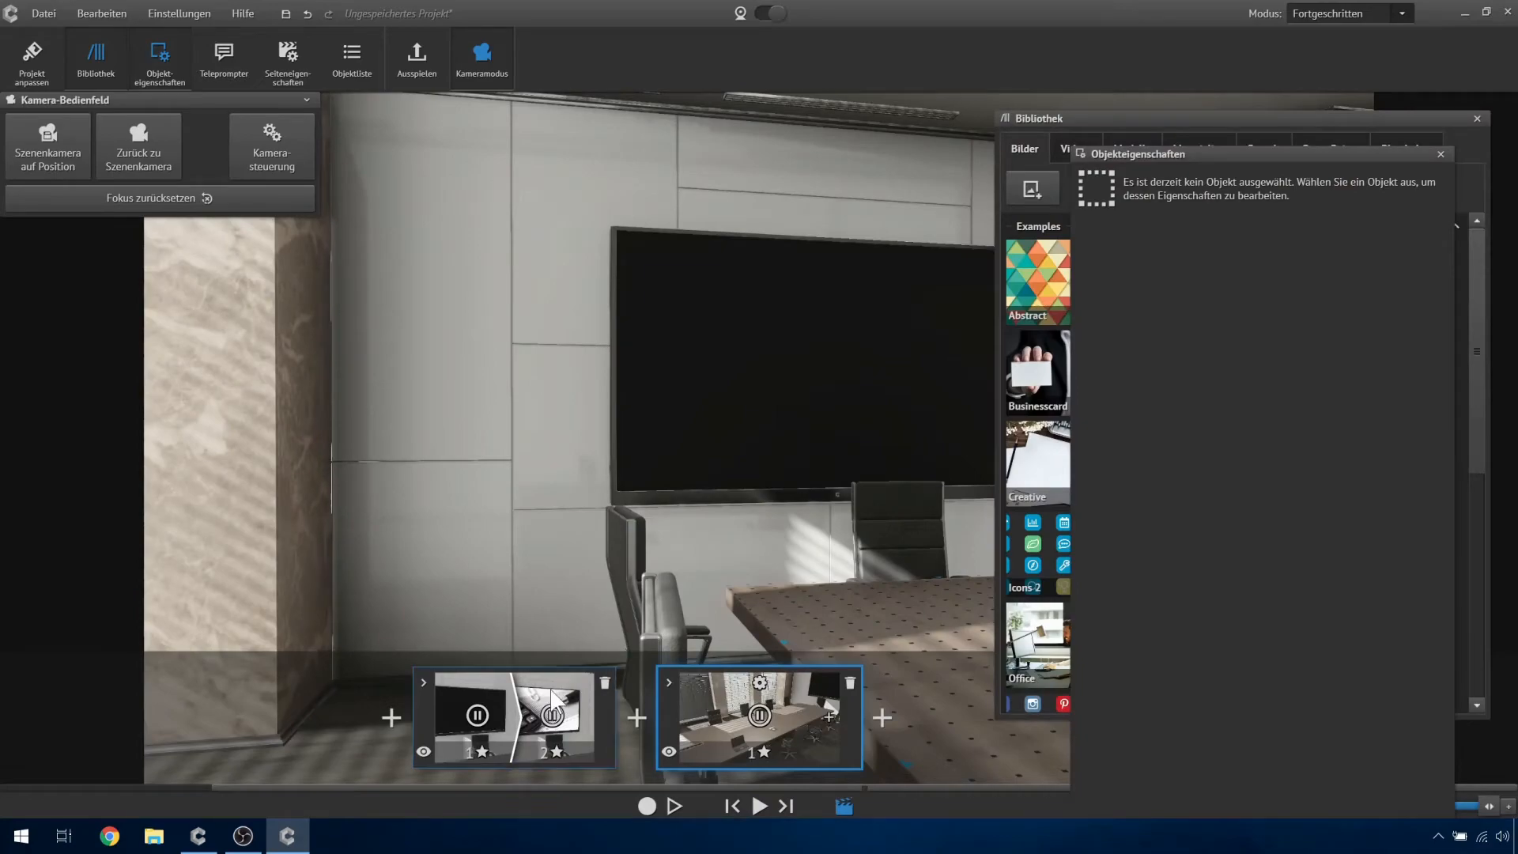
{"action": "left_click", "coordinate": [547, 711]}
{"action": "right_click_drag", "start_coordinate": [672, 490], "coordinate": [964, 498]}
{"action": "right_click_drag", "start_coordinate": [654, 563], "coordinate": [425, 555]}
{"action": "key", "text": "w"}
{"action": "key", "text": "s"}
{"action": "key", "text": "w"}
{"action": "key", "text": "s"}
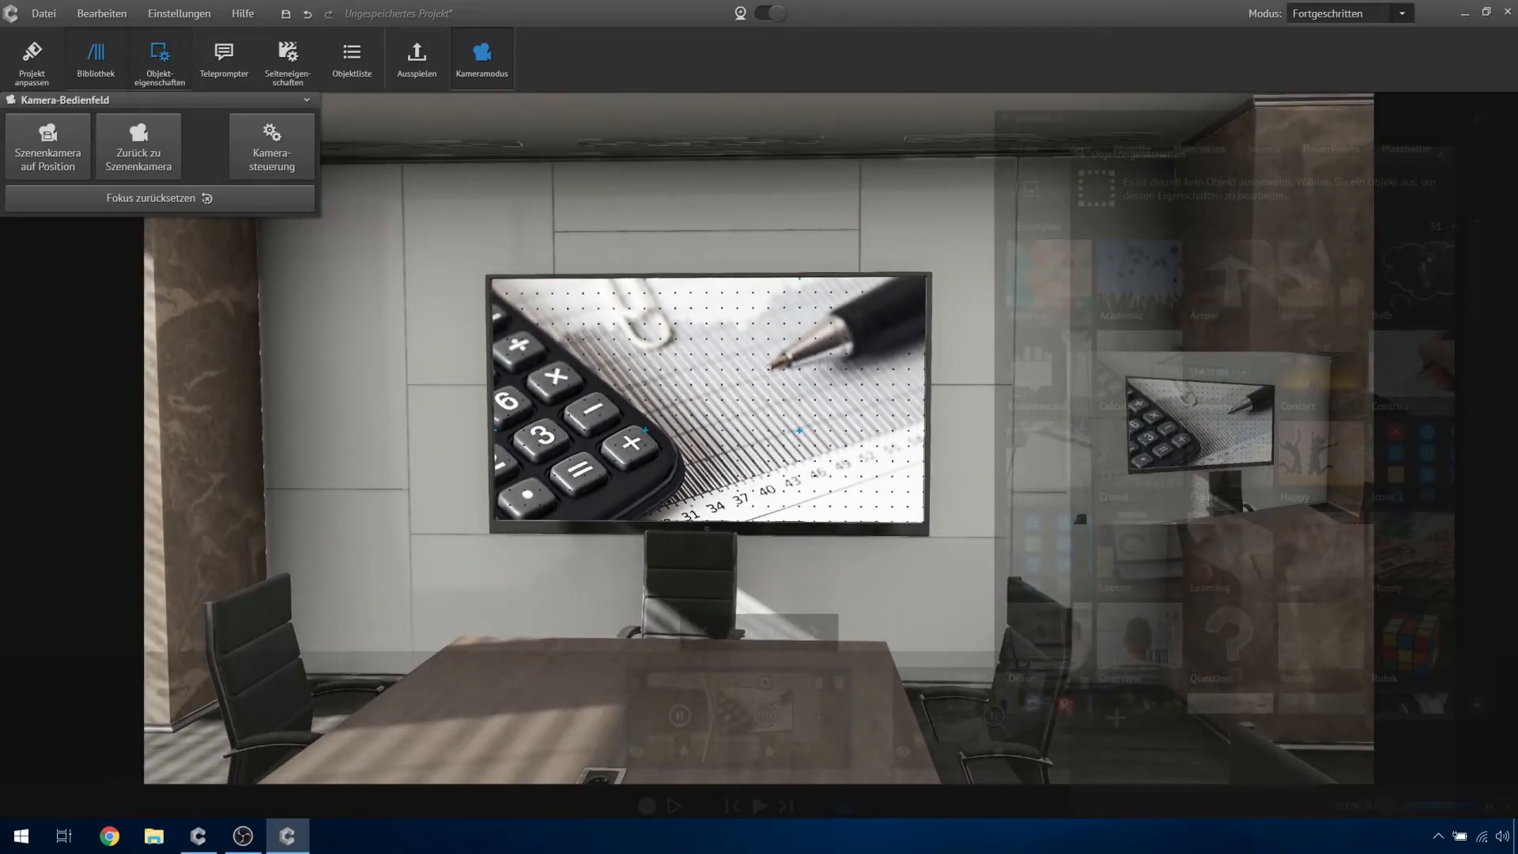
{"action": "scroll", "coordinate": [653, 561], "scroll_direction": "up", "scroll_amount": 6}
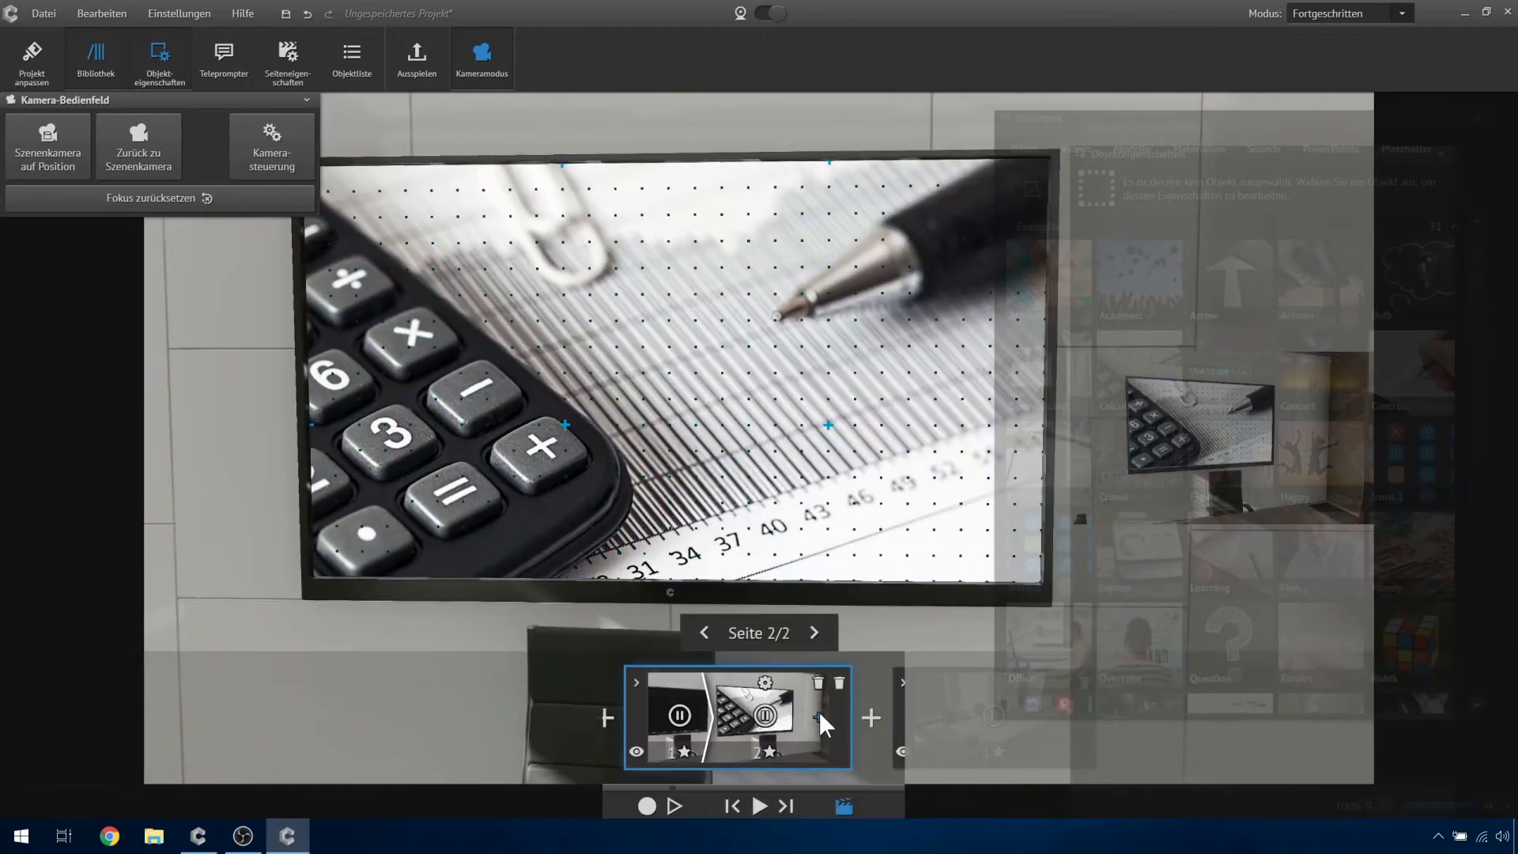
- Add a third page to the first scene and delete the calculator image from it
{"action": "left_click", "coordinate": [819, 716]}
{"action": "left_click", "coordinate": [728, 402]}
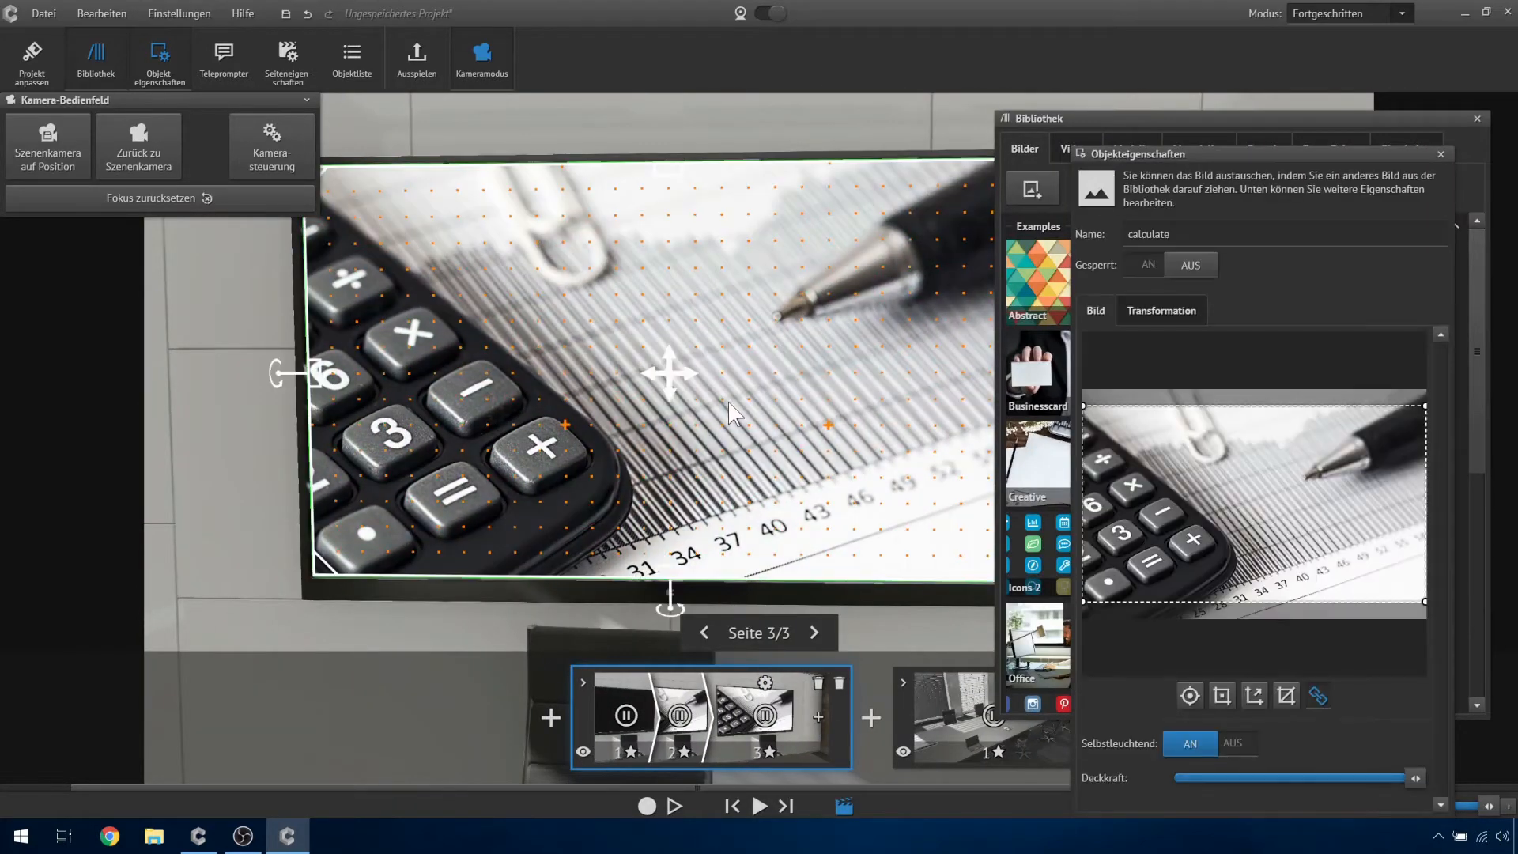
{"action": "key", "text": "Delete"}
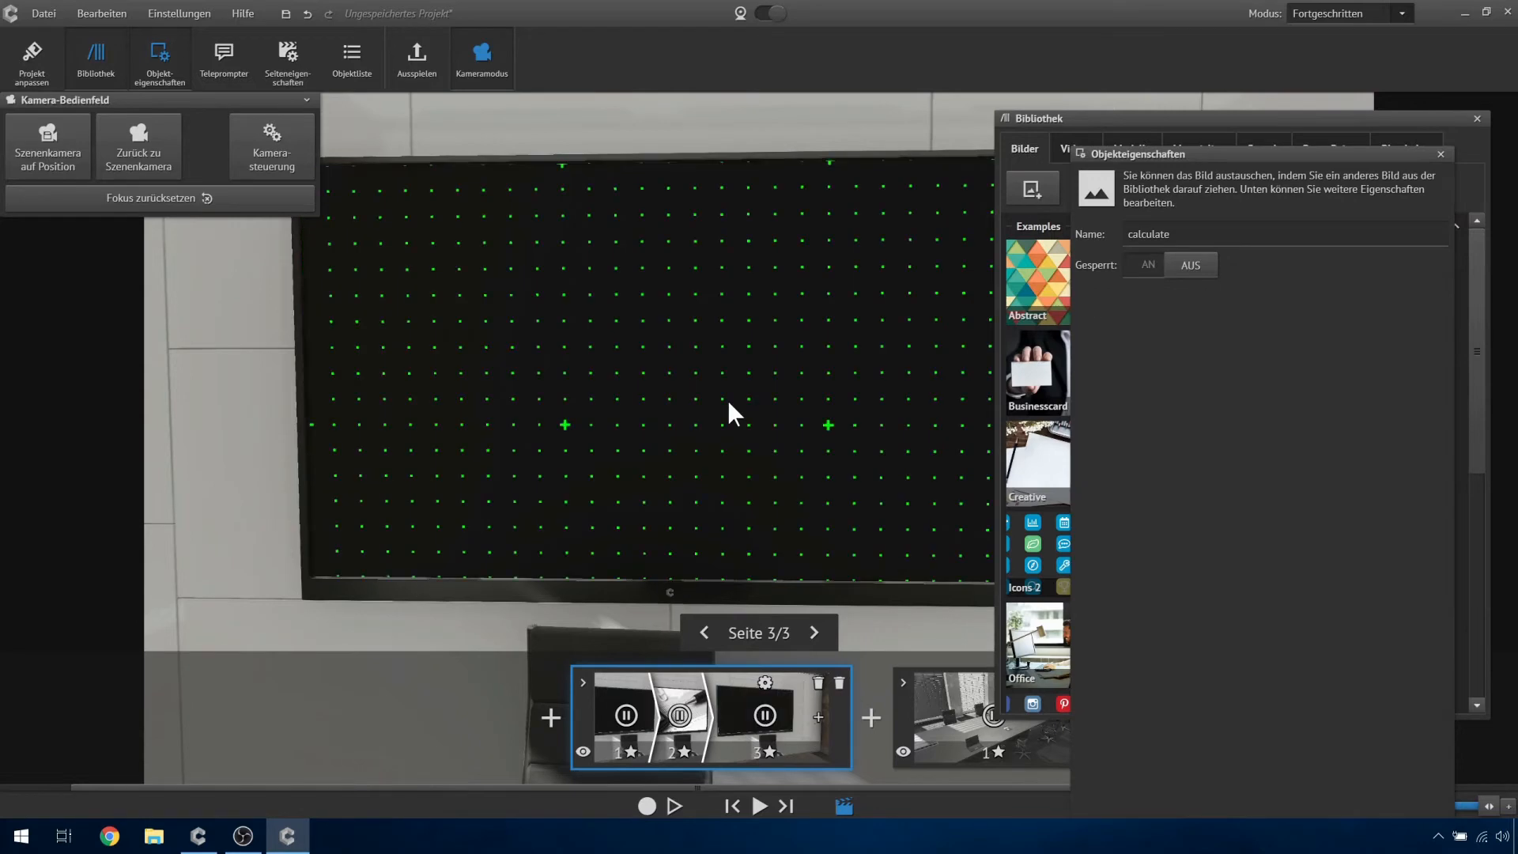
- Place the Square primitive from the model library on the TV and rotate it parallel to the screen
{"action": "key", "text": "Escape"}
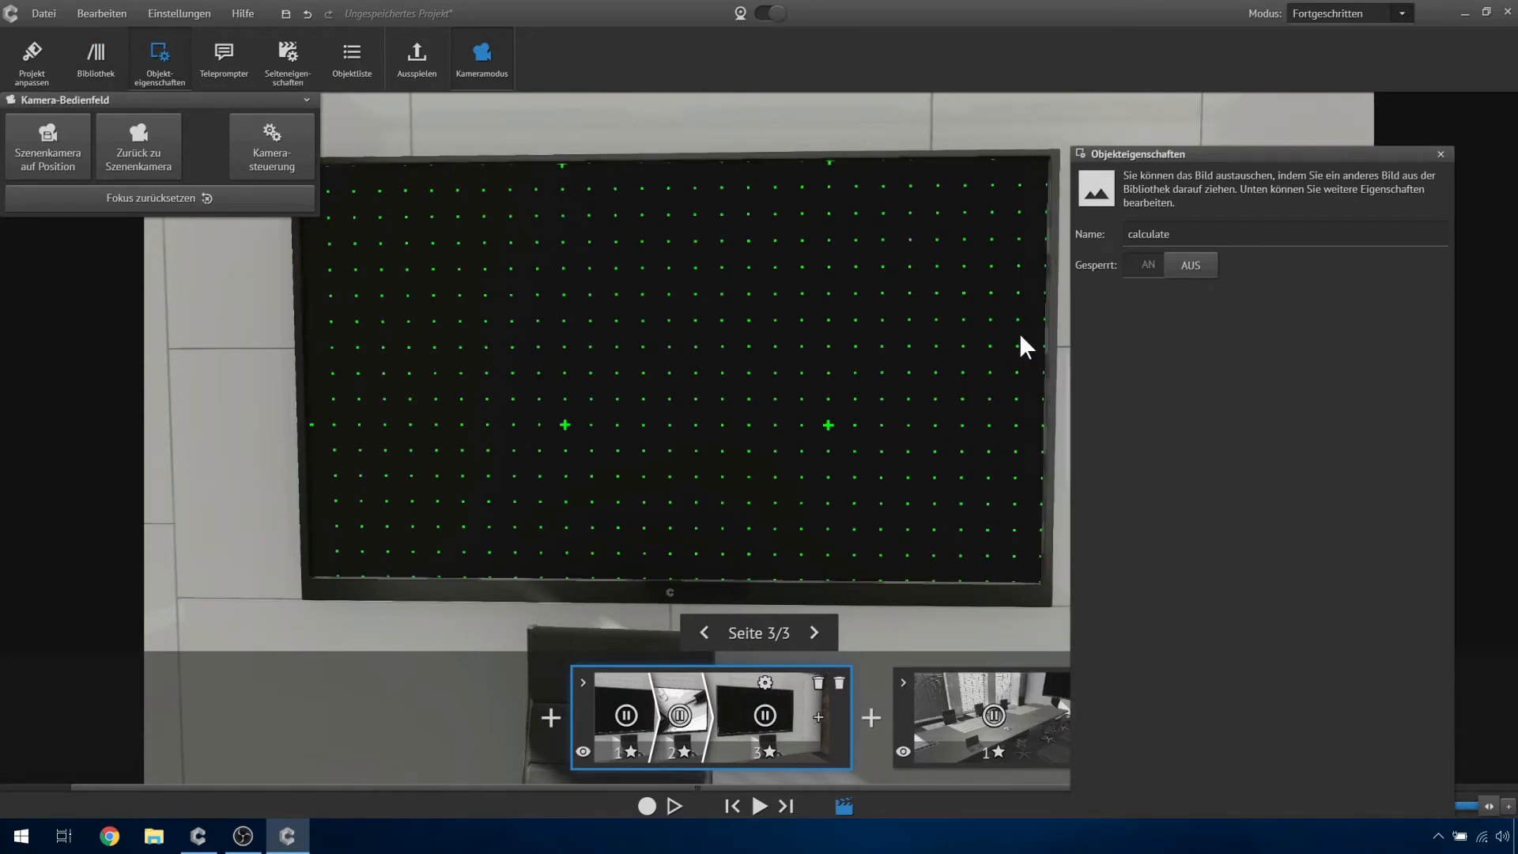
{"action": "key", "text": "l"}
{"action": "left_click", "coordinate": [1154, 155]}
{"action": "scroll", "coordinate": [1318, 619], "scroll_direction": "down", "scroll_amount": 1}
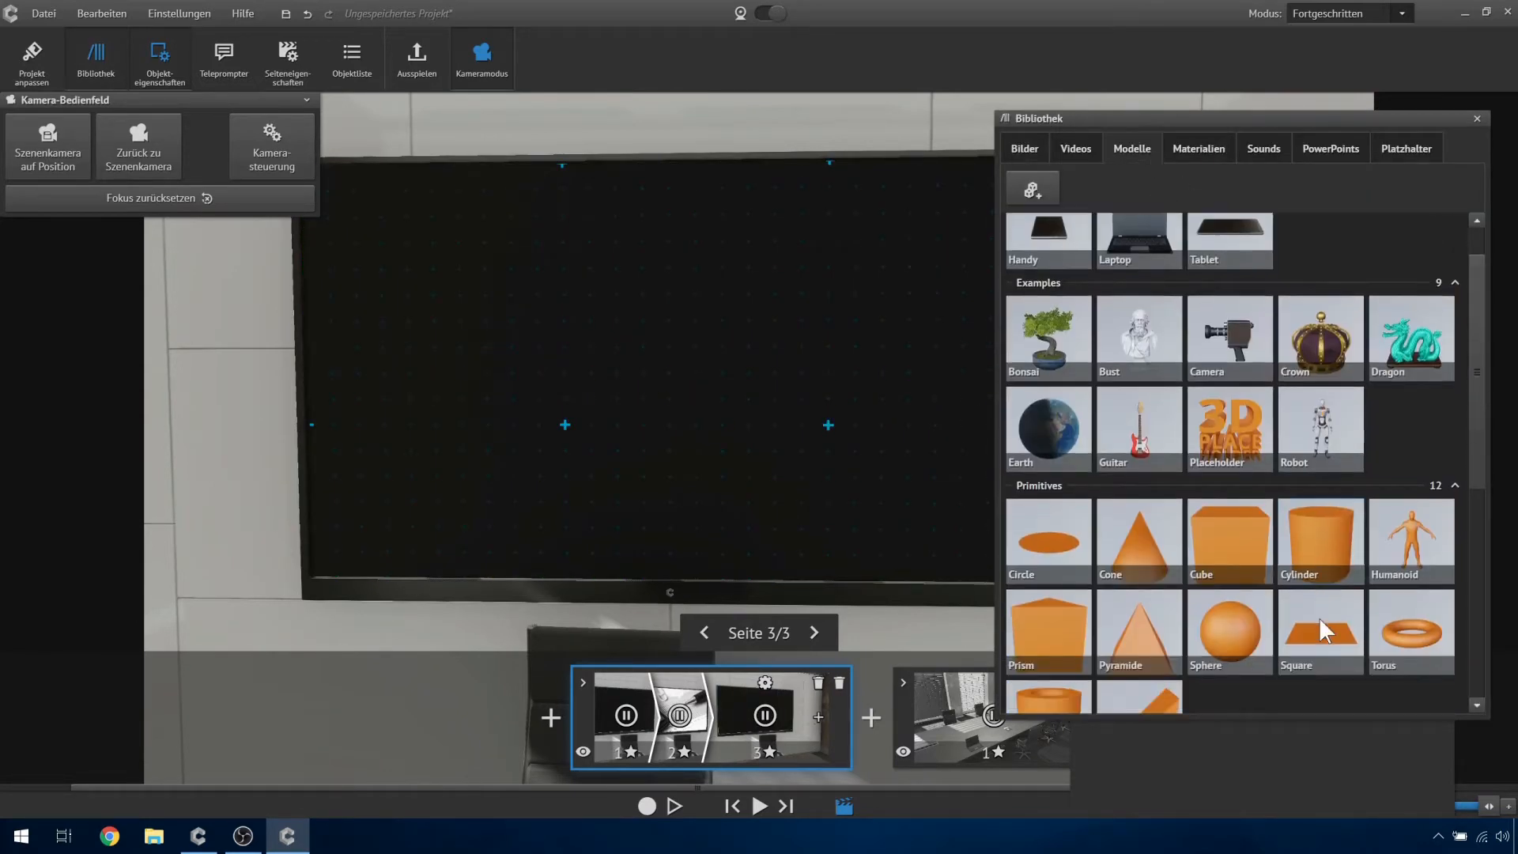
{"action": "scroll", "coordinate": [1318, 618], "scroll_direction": "down", "scroll_amount": 1}
{"action": "left_click_drag", "start_coordinate": [1317, 600], "coordinate": [613, 379]}
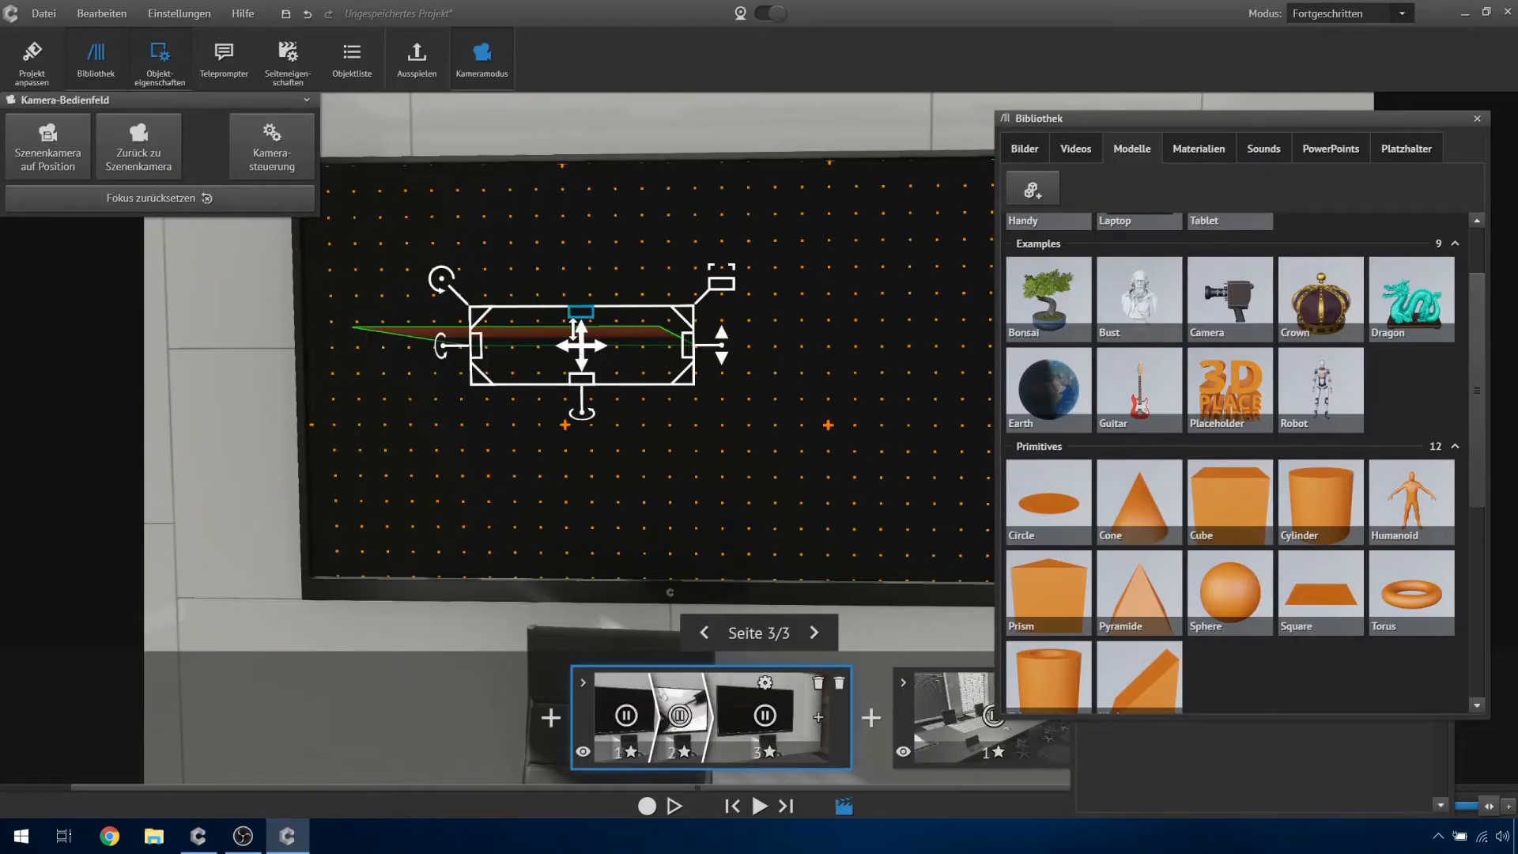
{"action": "left_click_drag", "start_coordinate": [441, 346], "coordinate": [447, 392]}
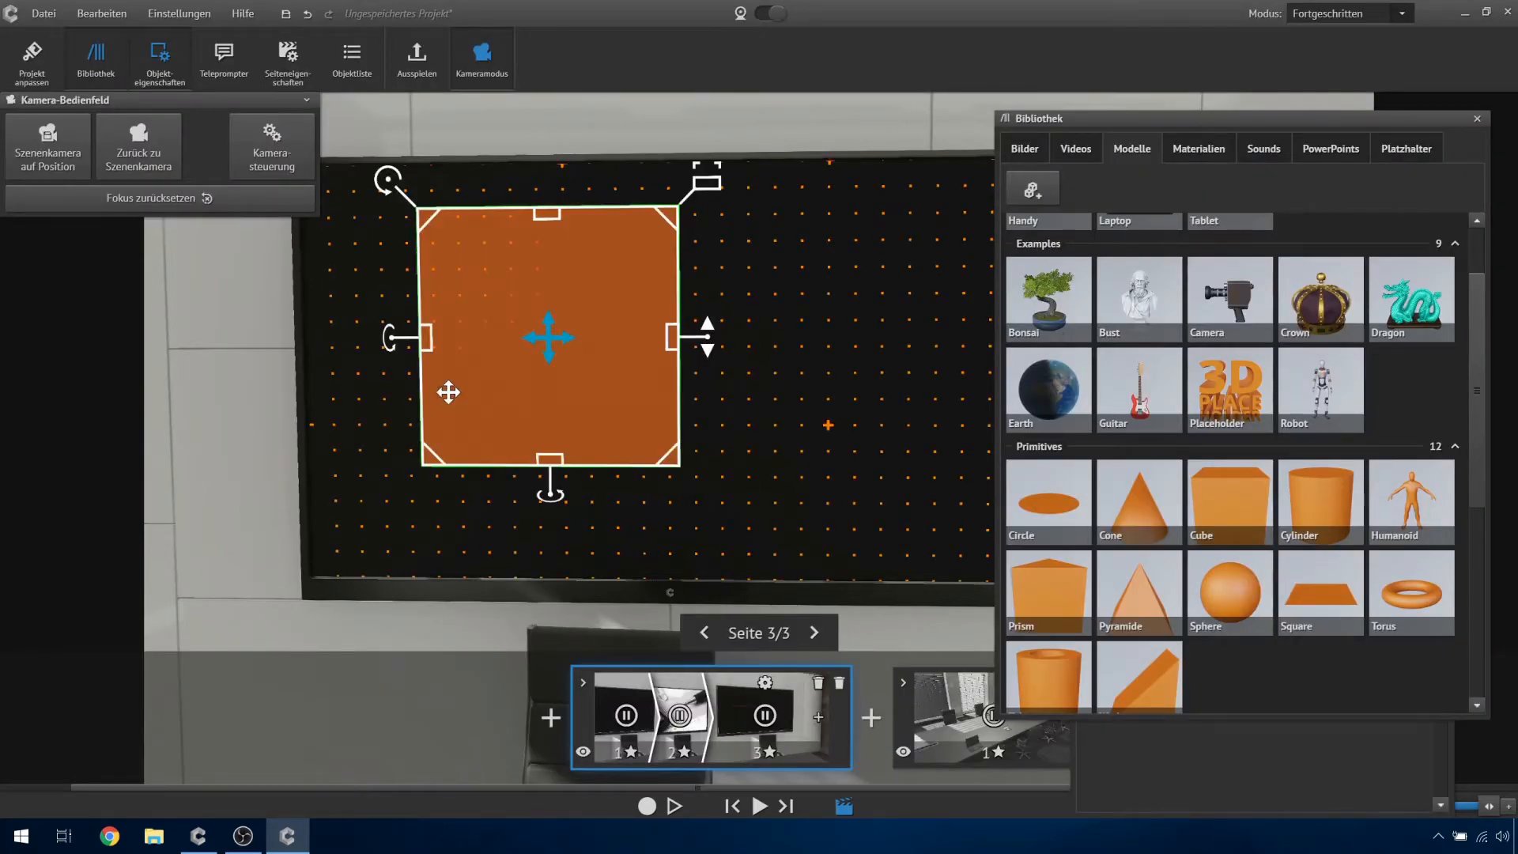
- Duplicate the orange square beside the original on the TV and change the copy's material color to white
{"action": "key", "text": "ctrl+c"}
{"action": "key", "text": "ctrl+v"}
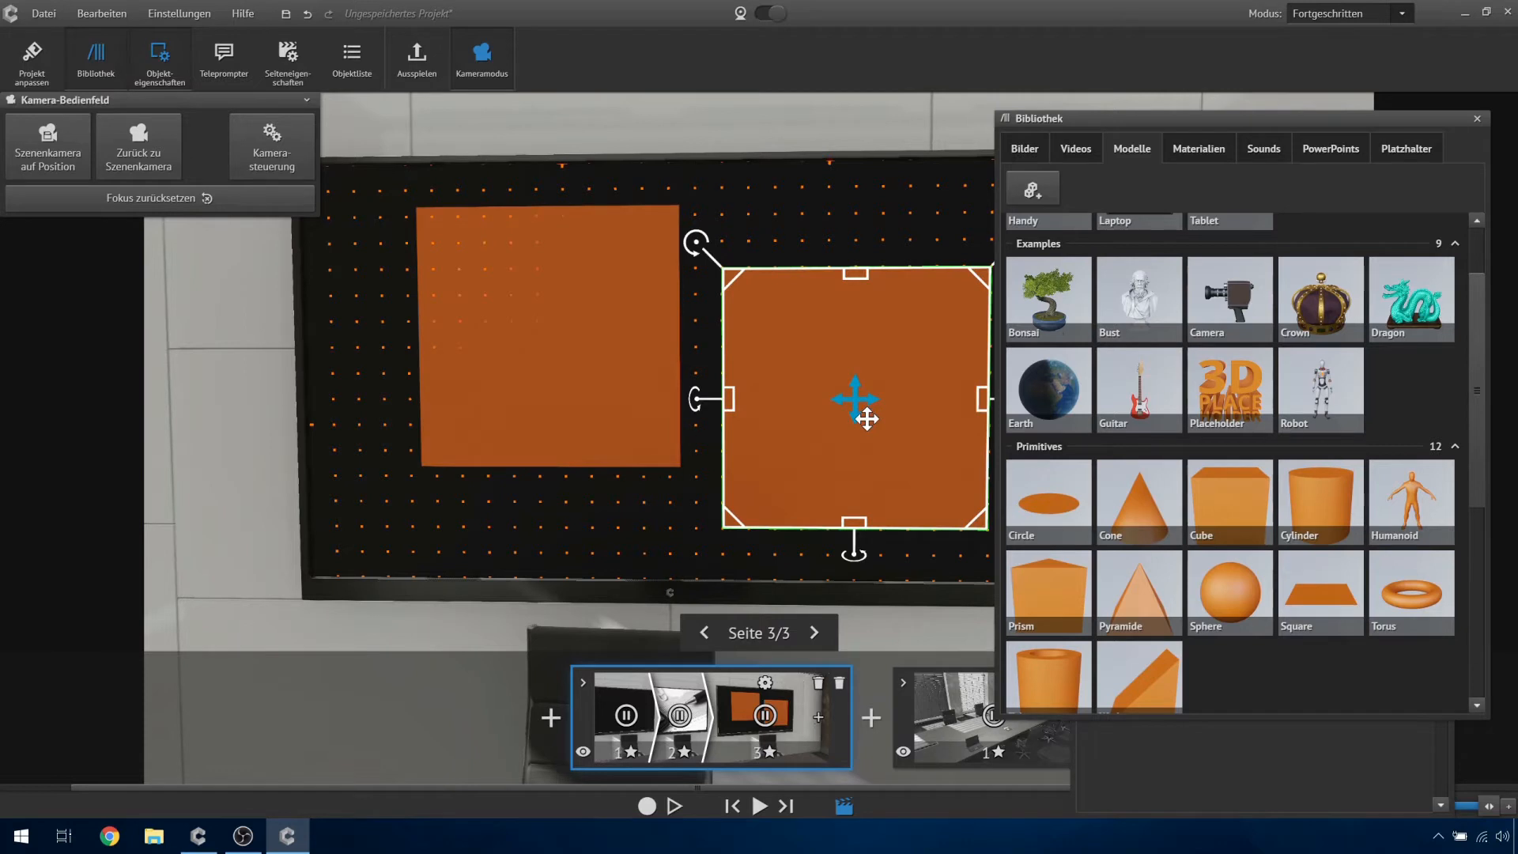
{"action": "double_click", "coordinate": [827, 451]}
{"action": "left_click", "coordinate": [1262, 472]}
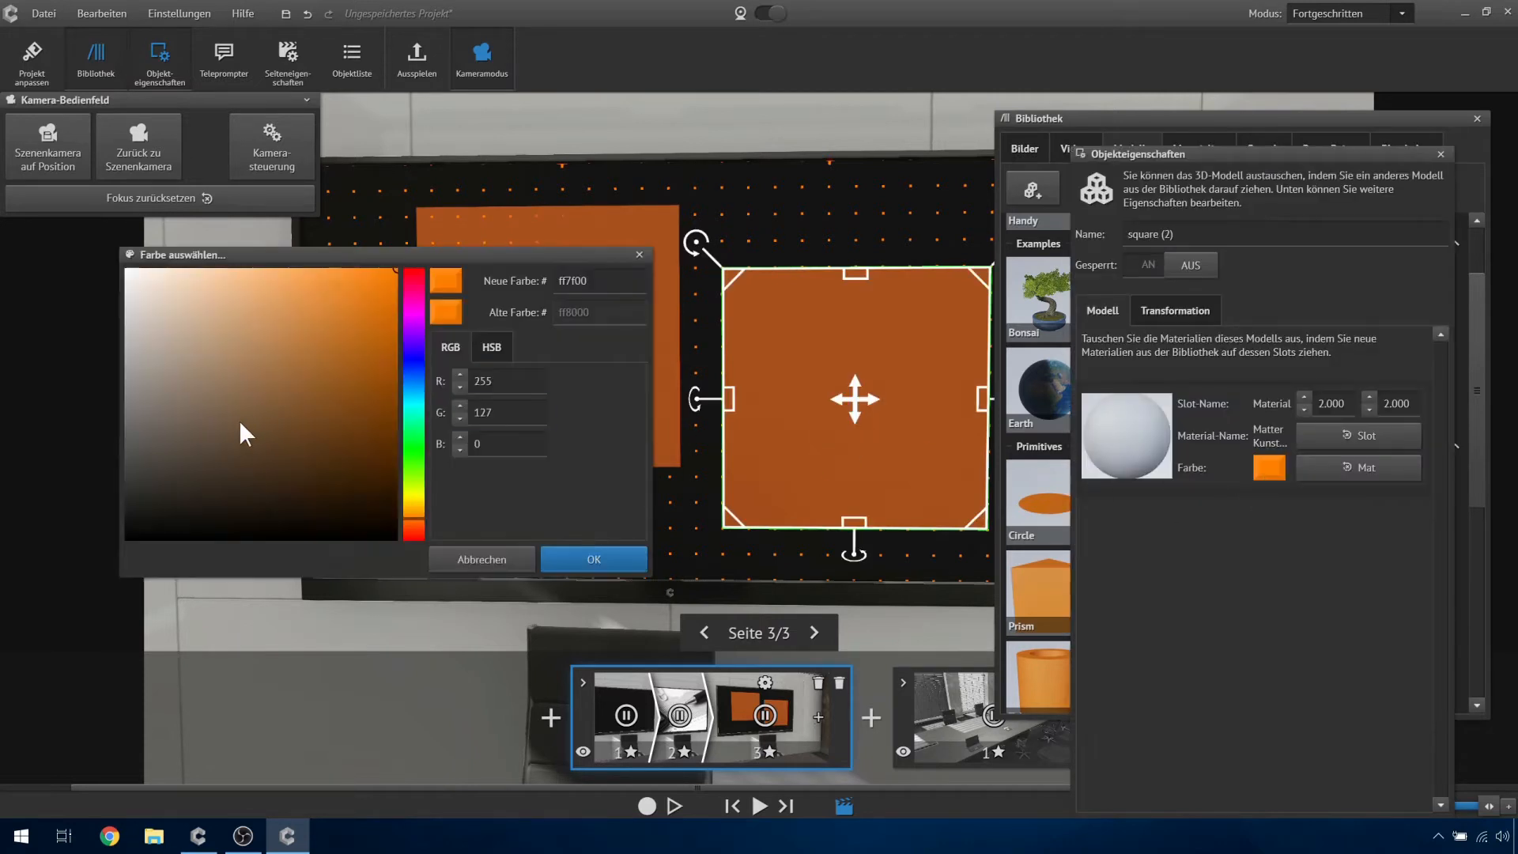
{"action": "left_click", "coordinate": [190, 272]}
{"action": "left_click", "coordinate": [593, 559]}
- Move the white square so that it partly overlaps the orange square, and keep it selected
{"action": "left_click_drag", "start_coordinate": [848, 407], "coordinate": [689, 385]}
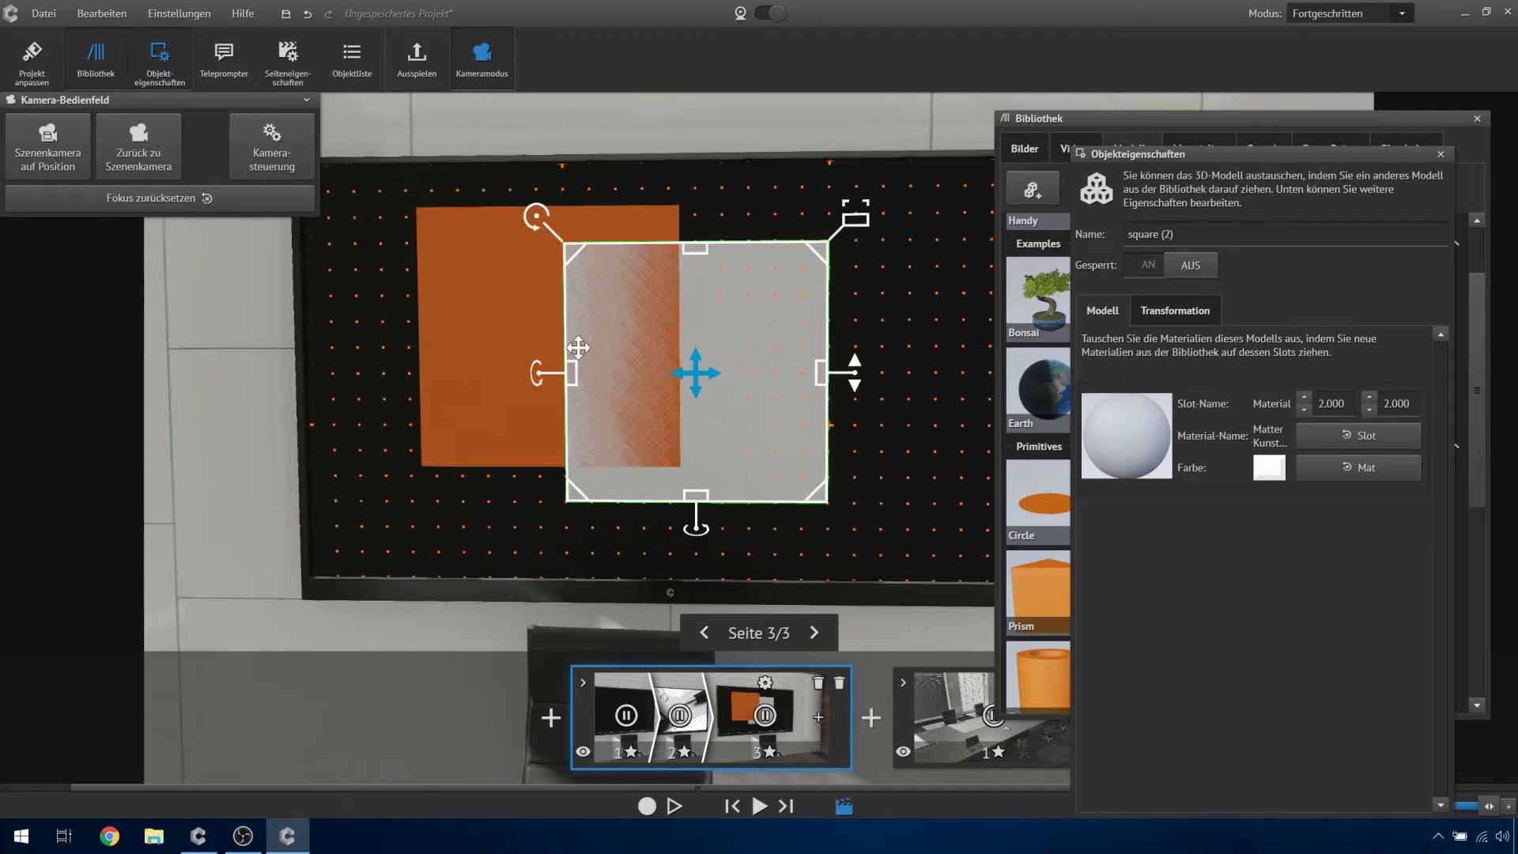
{"action": "left_click", "coordinate": [911, 476]}
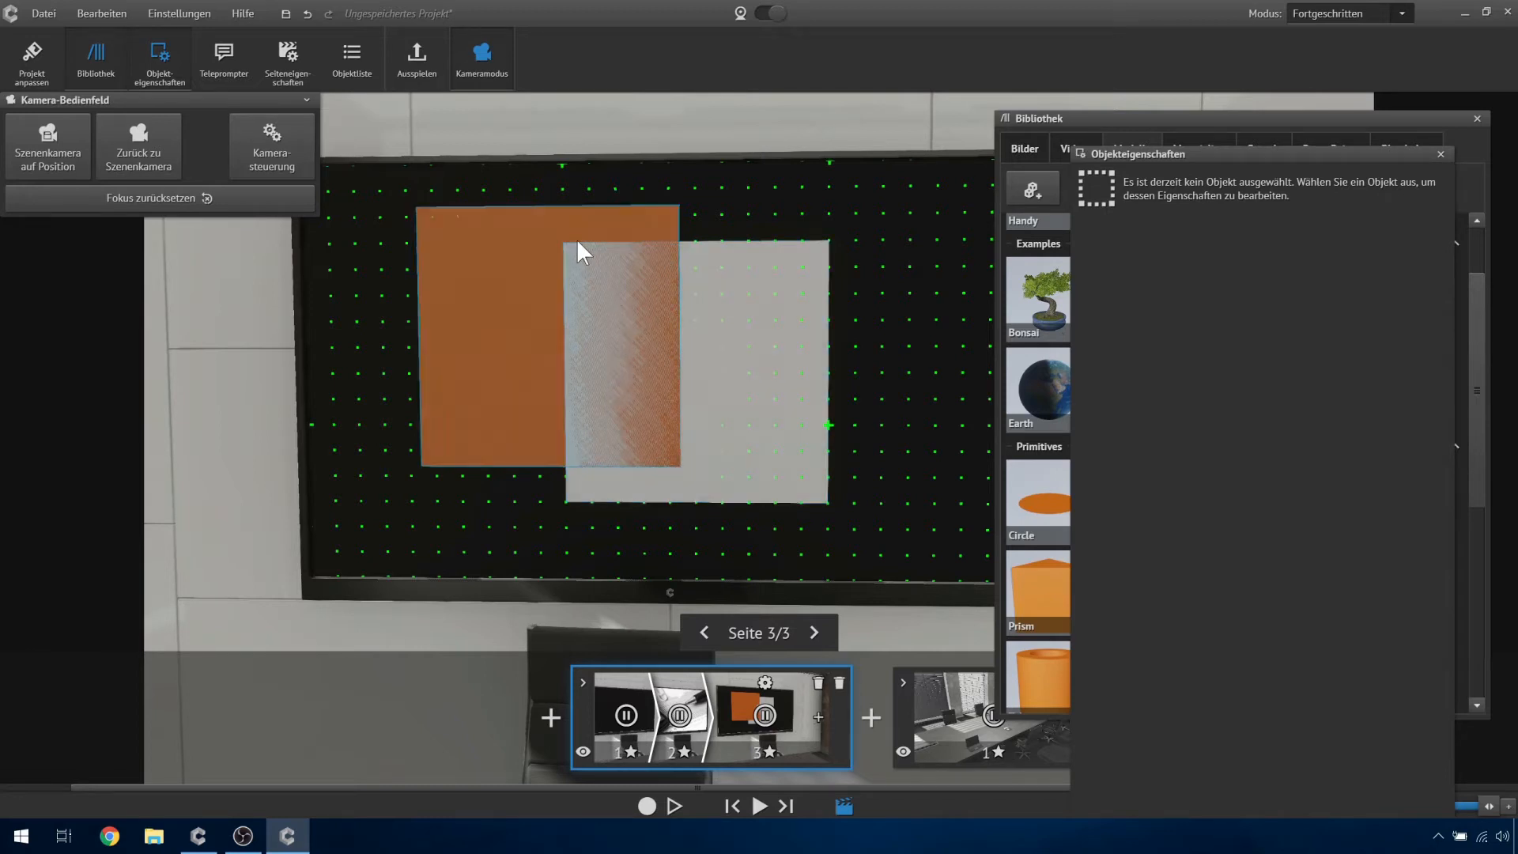
{"action": "left_click", "coordinate": [703, 378]}
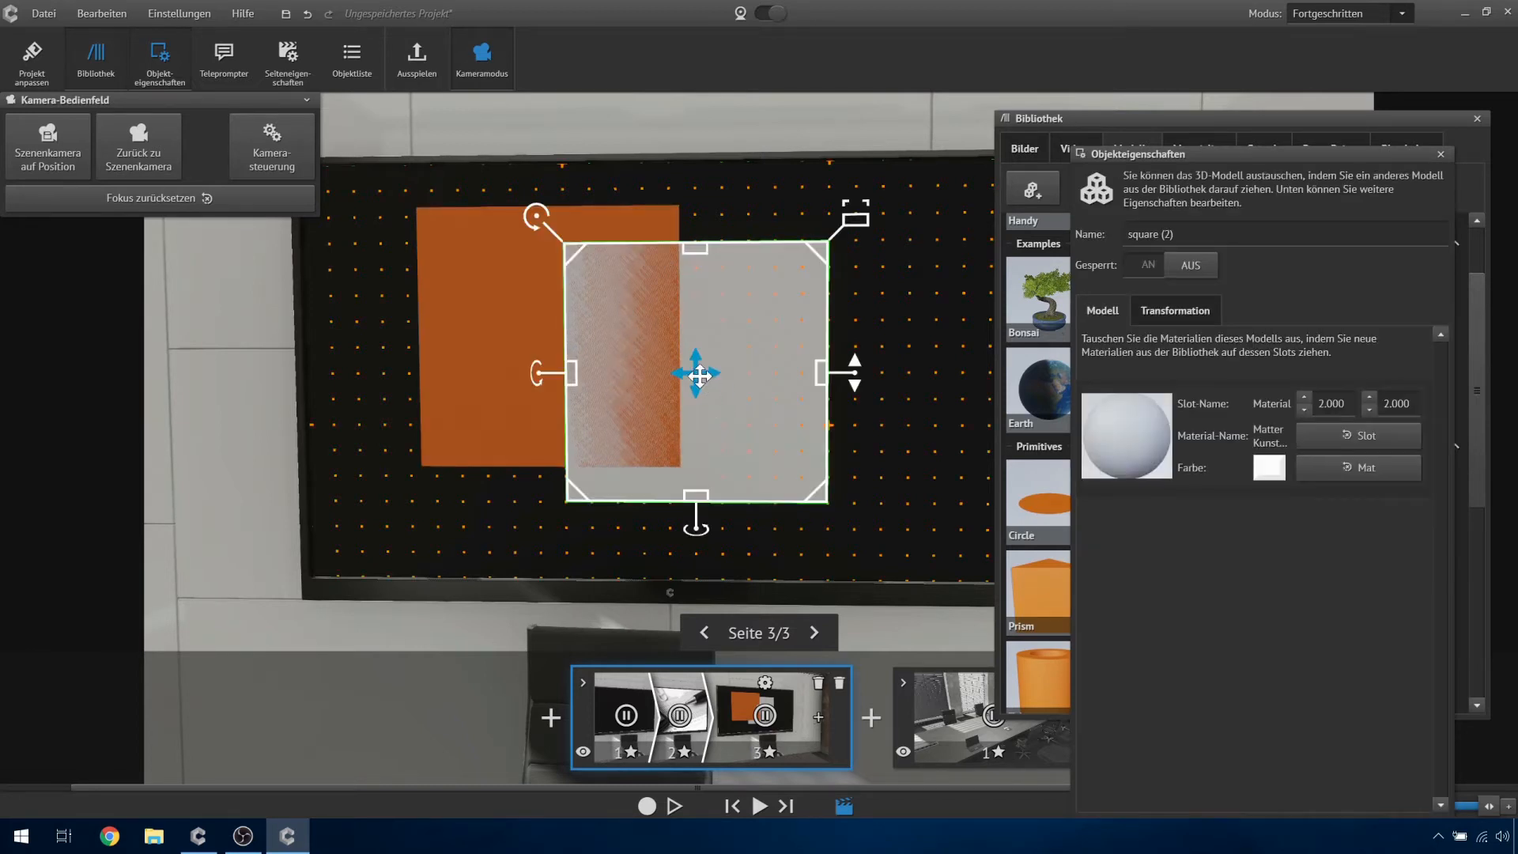
- Shift the white square slightly further over the orange square on the TV and deselect it
{"action": "left_click_drag", "start_coordinate": [703, 378], "coordinate": [670, 372]}
{"action": "left_click", "coordinate": [892, 306]}
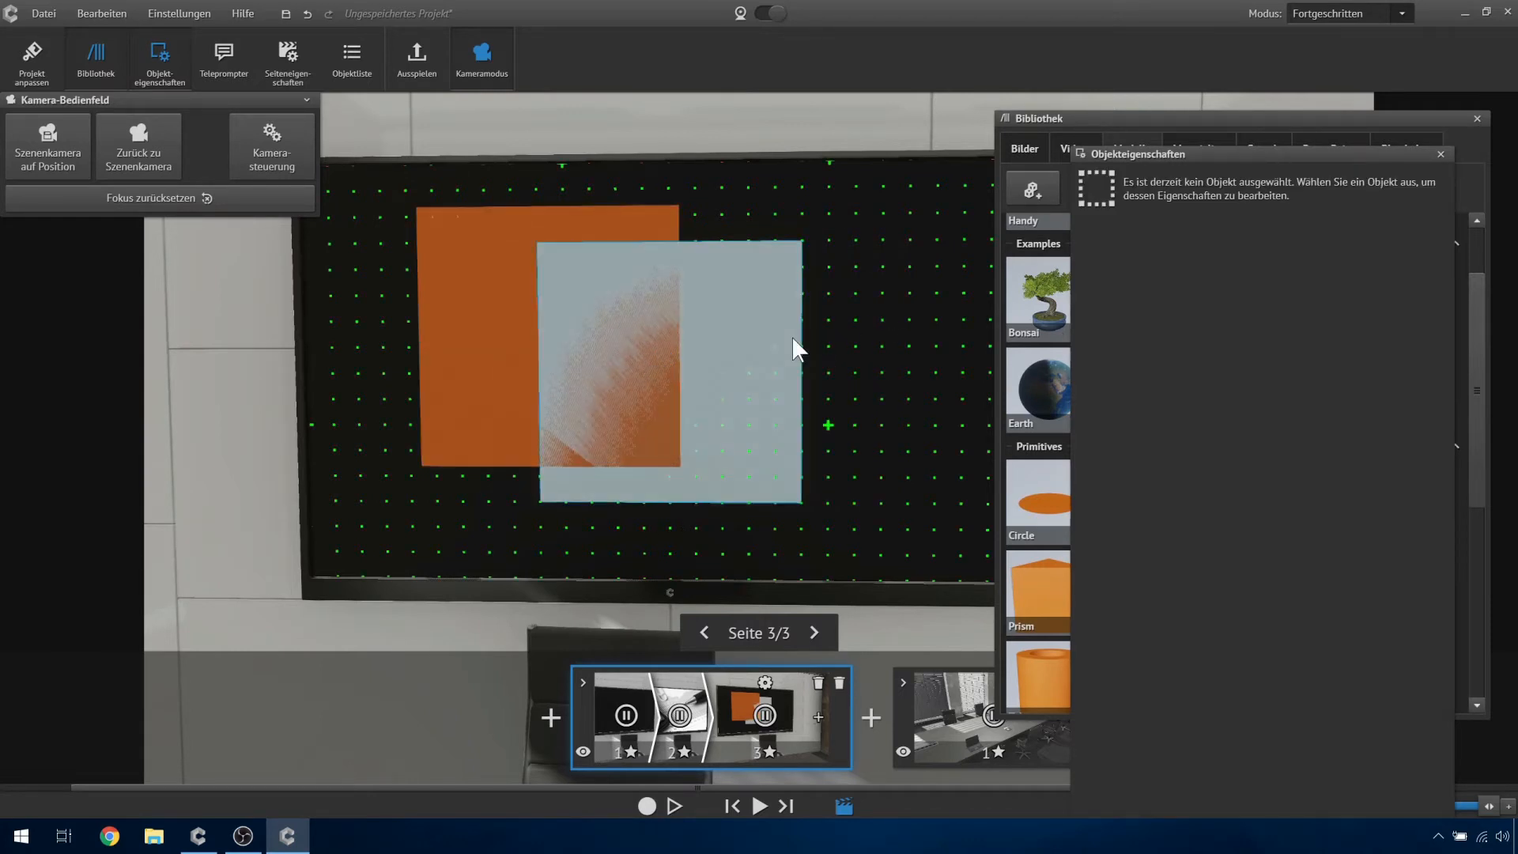
- Delete the white and orange squares from the TV and remove the third page from the first scene
{"action": "left_click", "coordinate": [793, 337]}
{"action": "key", "text": "Delete"}
{"action": "left_click", "coordinate": [612, 363]}
{"action": "key", "text": "Delete"}
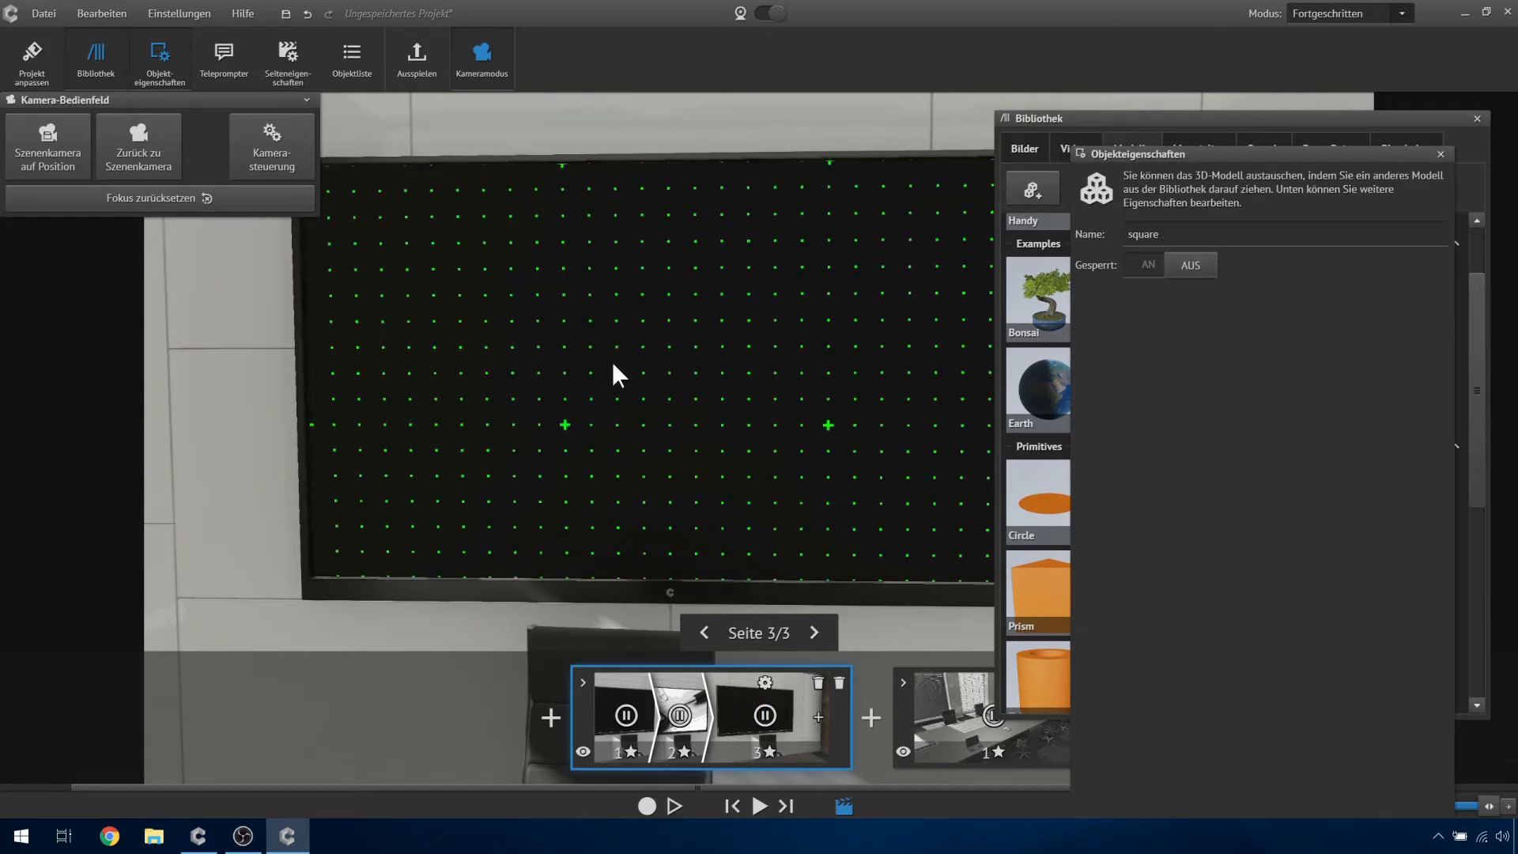
{"action": "left_click", "coordinate": [818, 680]}
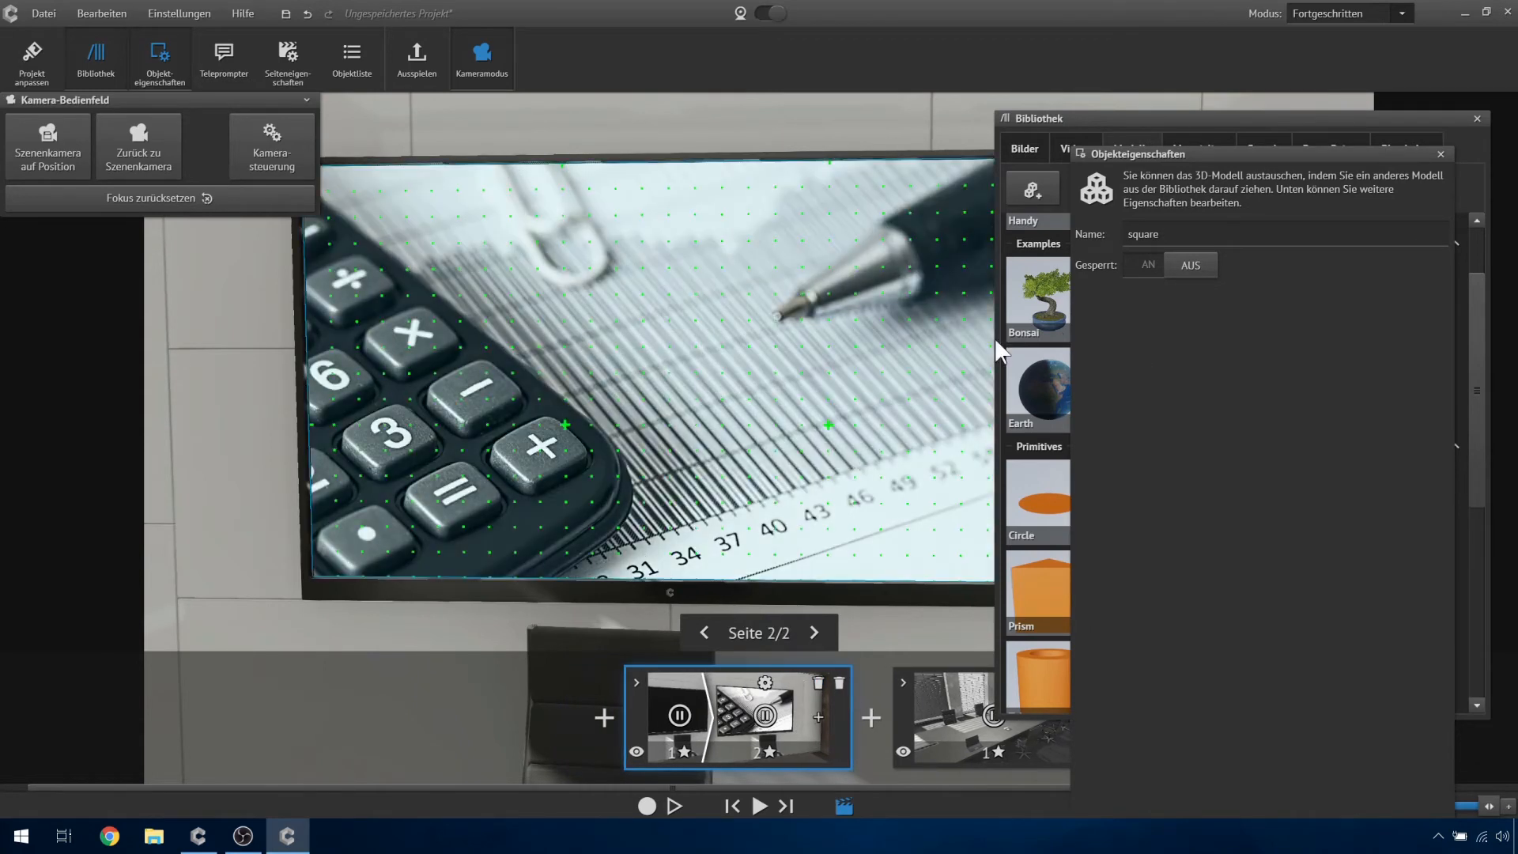
- Place the Finance video in the TV's lower-left corner over the calculator image and enlarge it to about half the TV's width
{"action": "left_click", "coordinate": [1093, 127]}
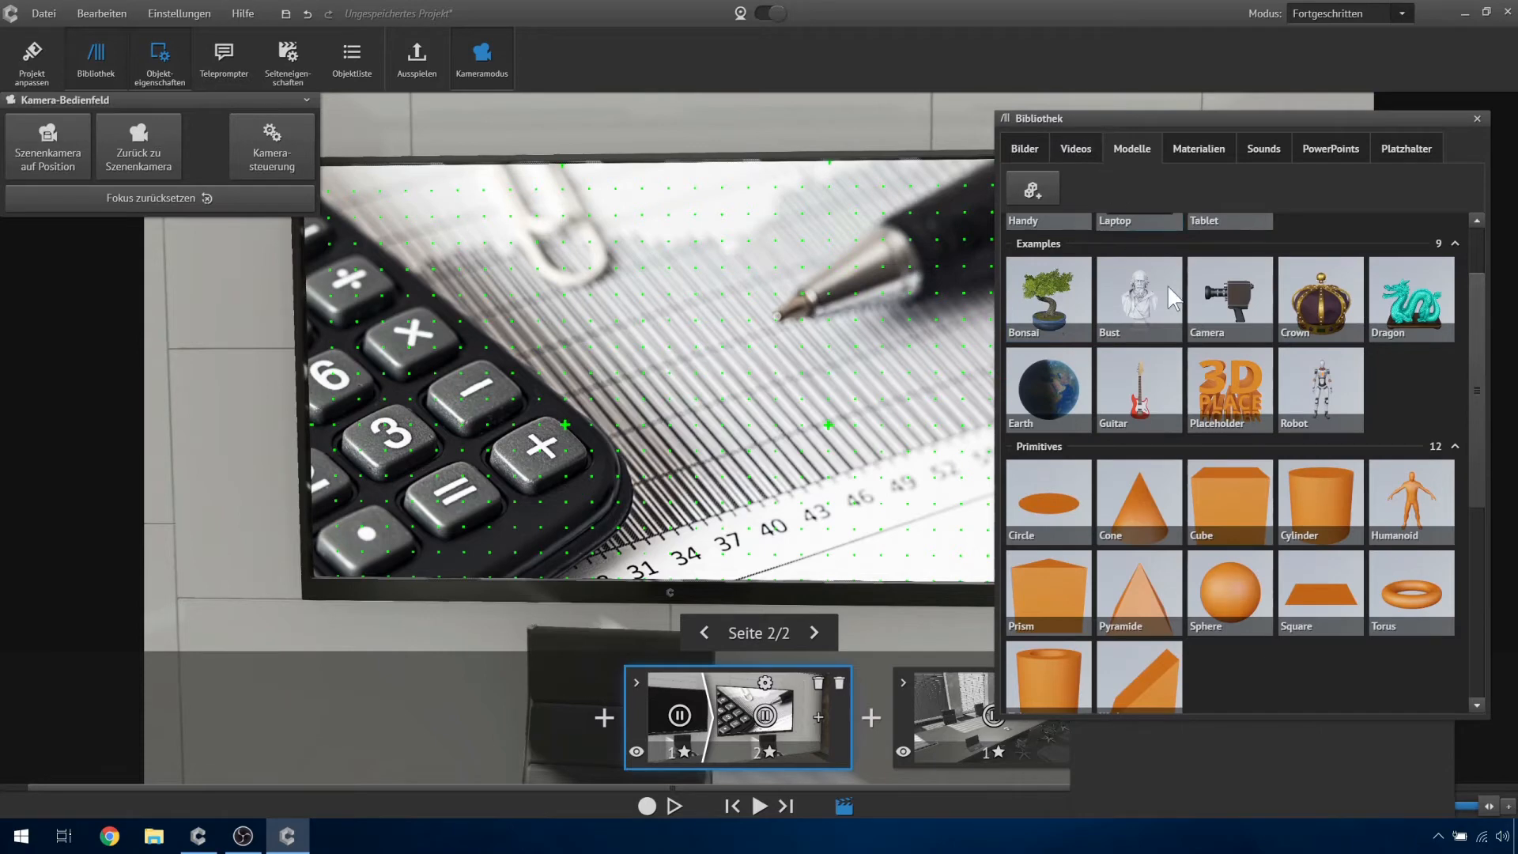
{"action": "left_click", "coordinate": [1072, 148]}
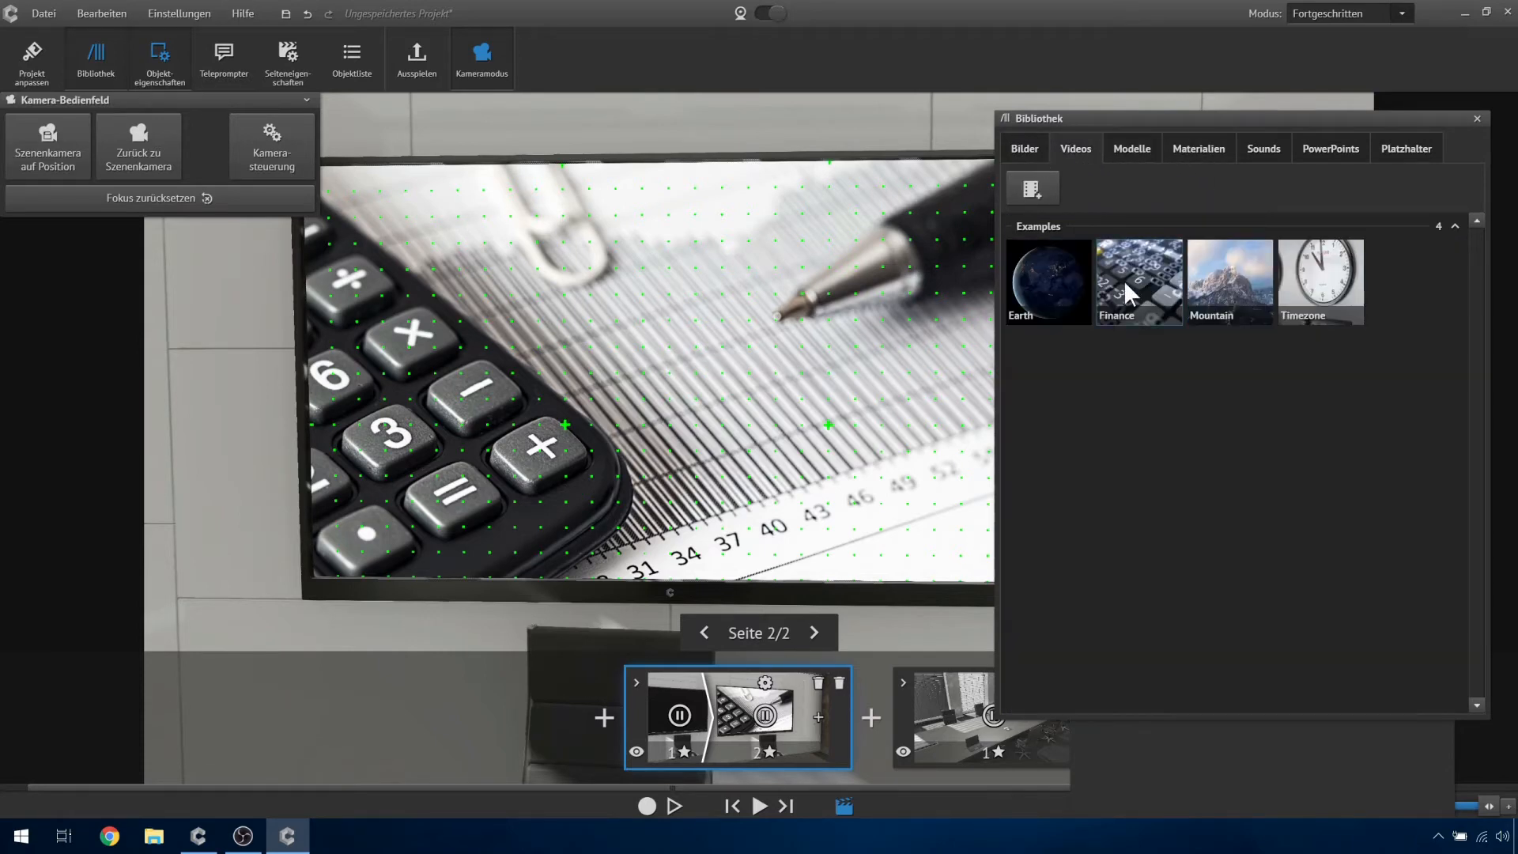
{"action": "left_click_drag", "start_coordinate": [1122, 280], "coordinate": [372, 515]}
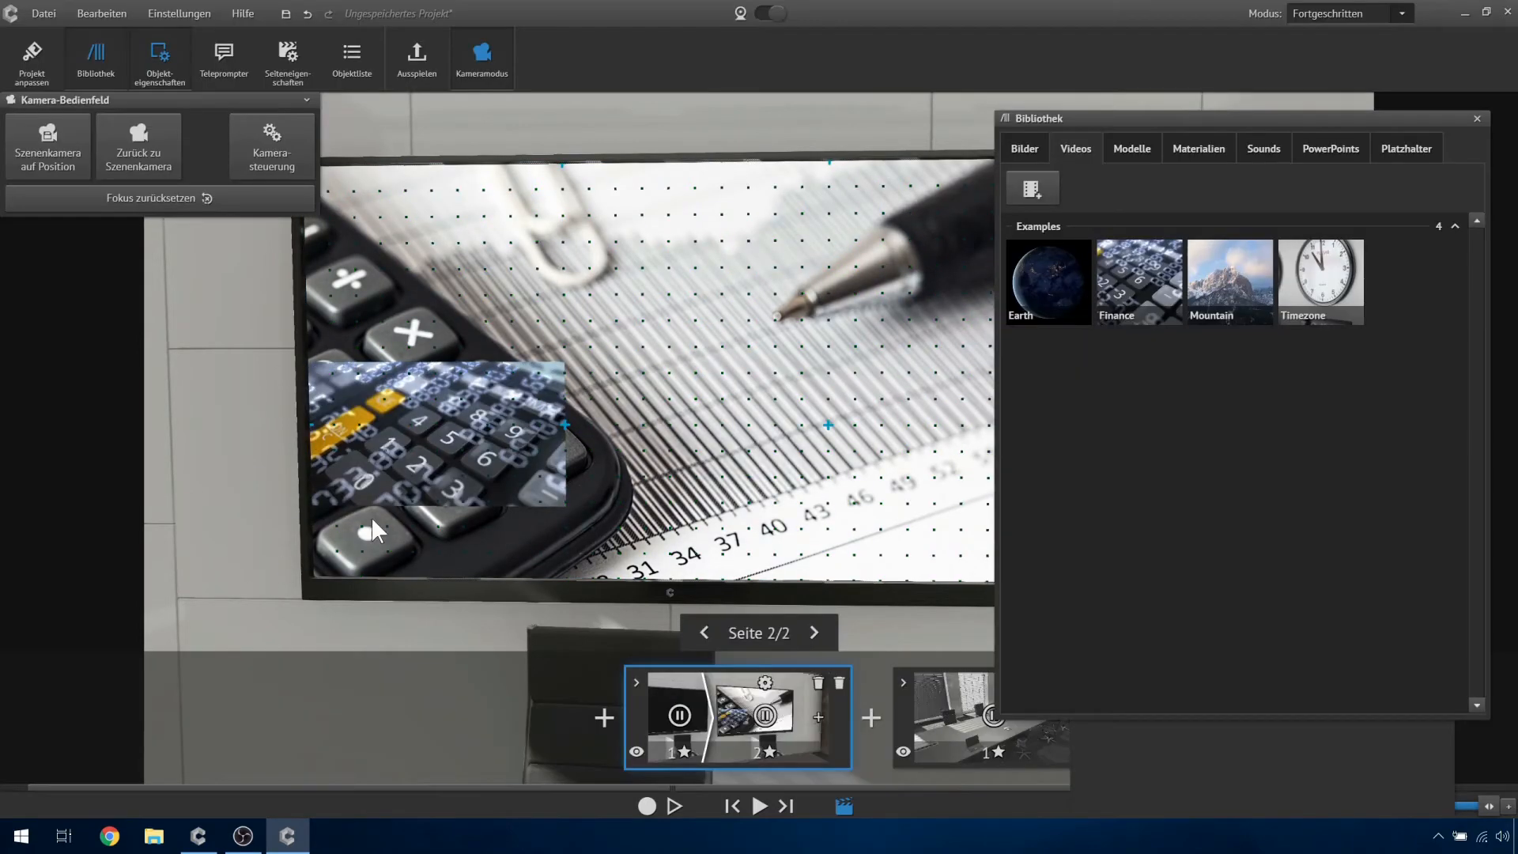
{"action": "left_click_drag", "start_coordinate": [481, 405], "coordinate": [481, 474]}
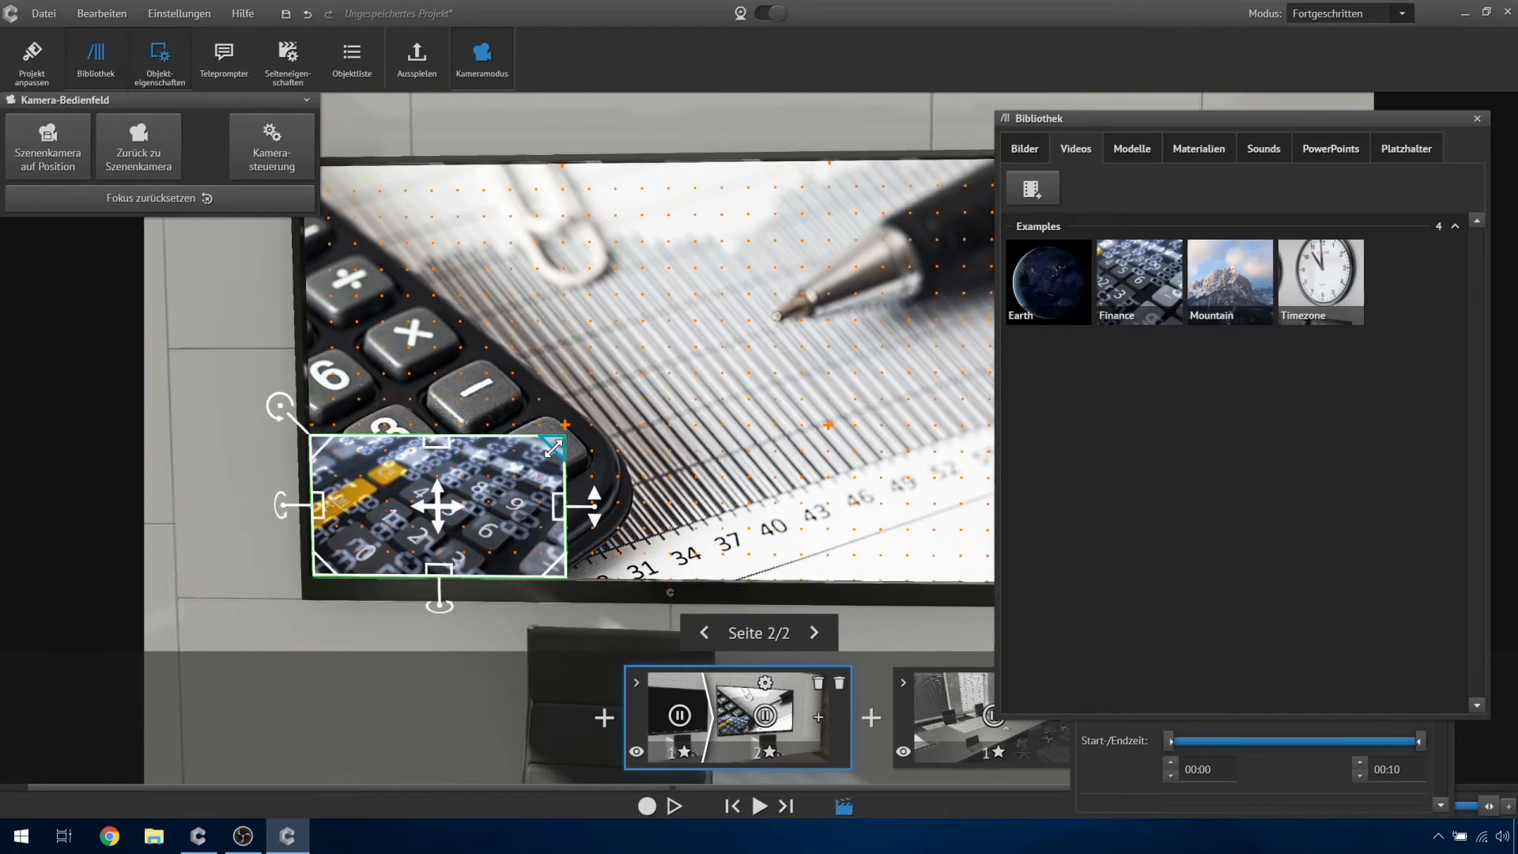
{"action": "left_click_drag", "start_coordinate": [565, 436], "coordinate": [669, 376]}
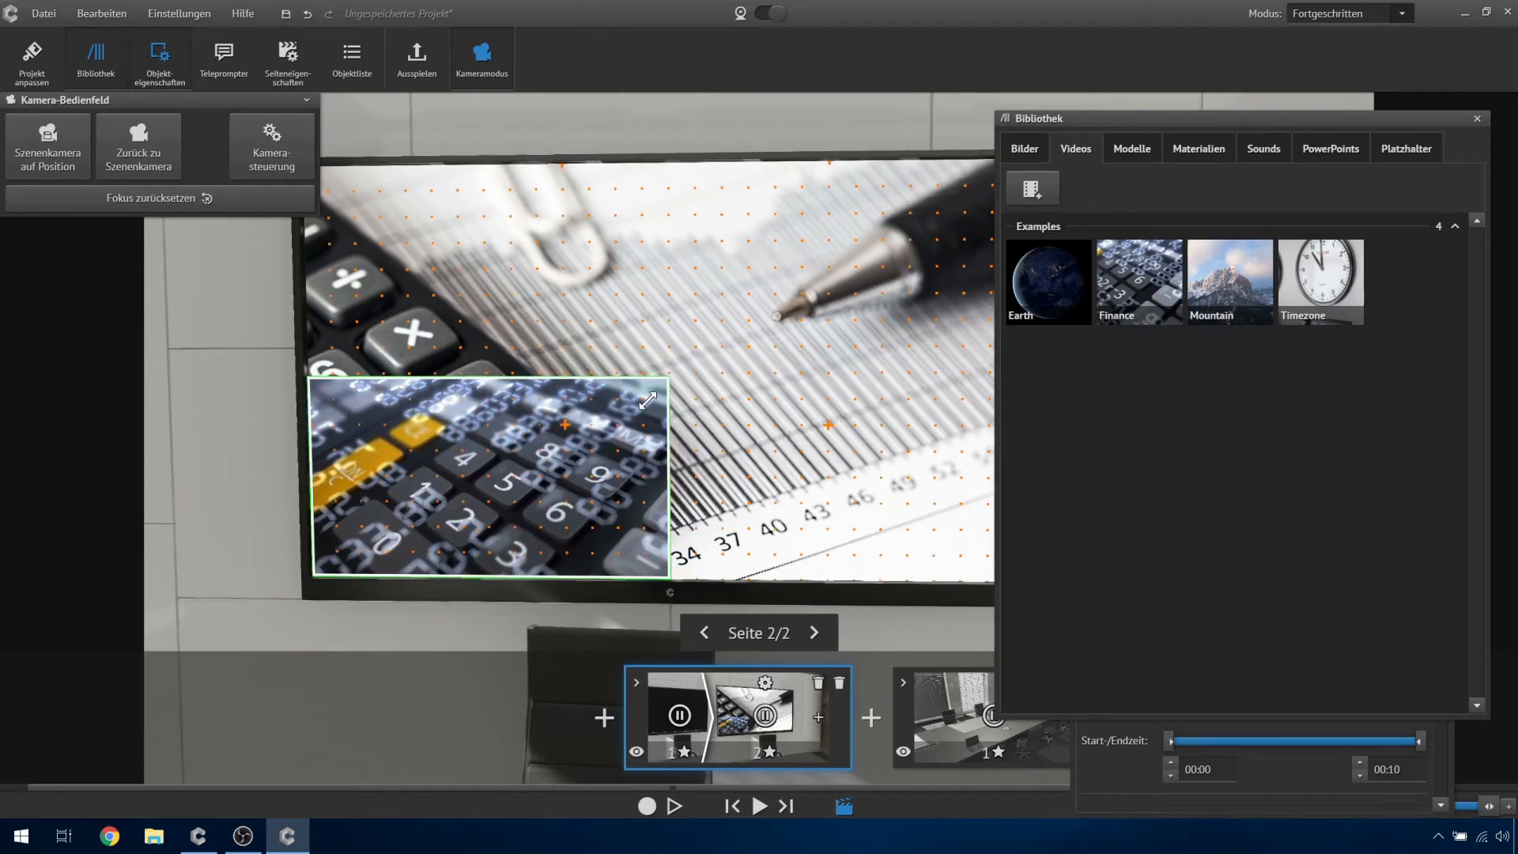
{"action": "left_click", "coordinate": [216, 438]}
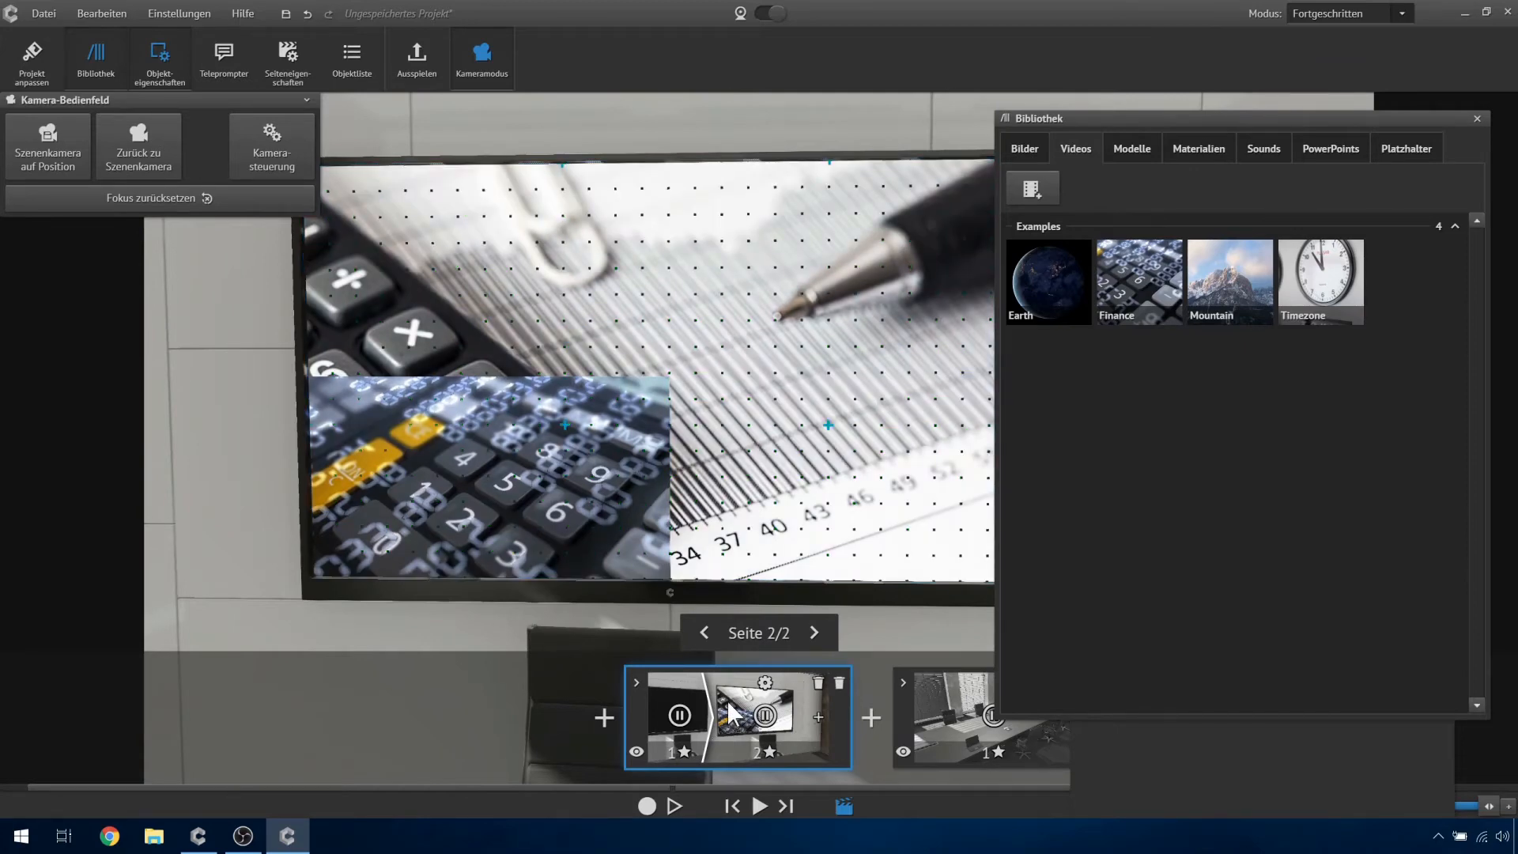
- Select the calculator image on the TV and shift its distance from the screen surface
{"action": "scroll", "coordinate": [684, 577], "scroll_direction": "up", "scroll_amount": 4}
{"action": "scroll", "coordinate": [686, 589], "scroll_direction": "down", "scroll_amount": 4}
{"action": "left_click", "coordinate": [786, 438]}
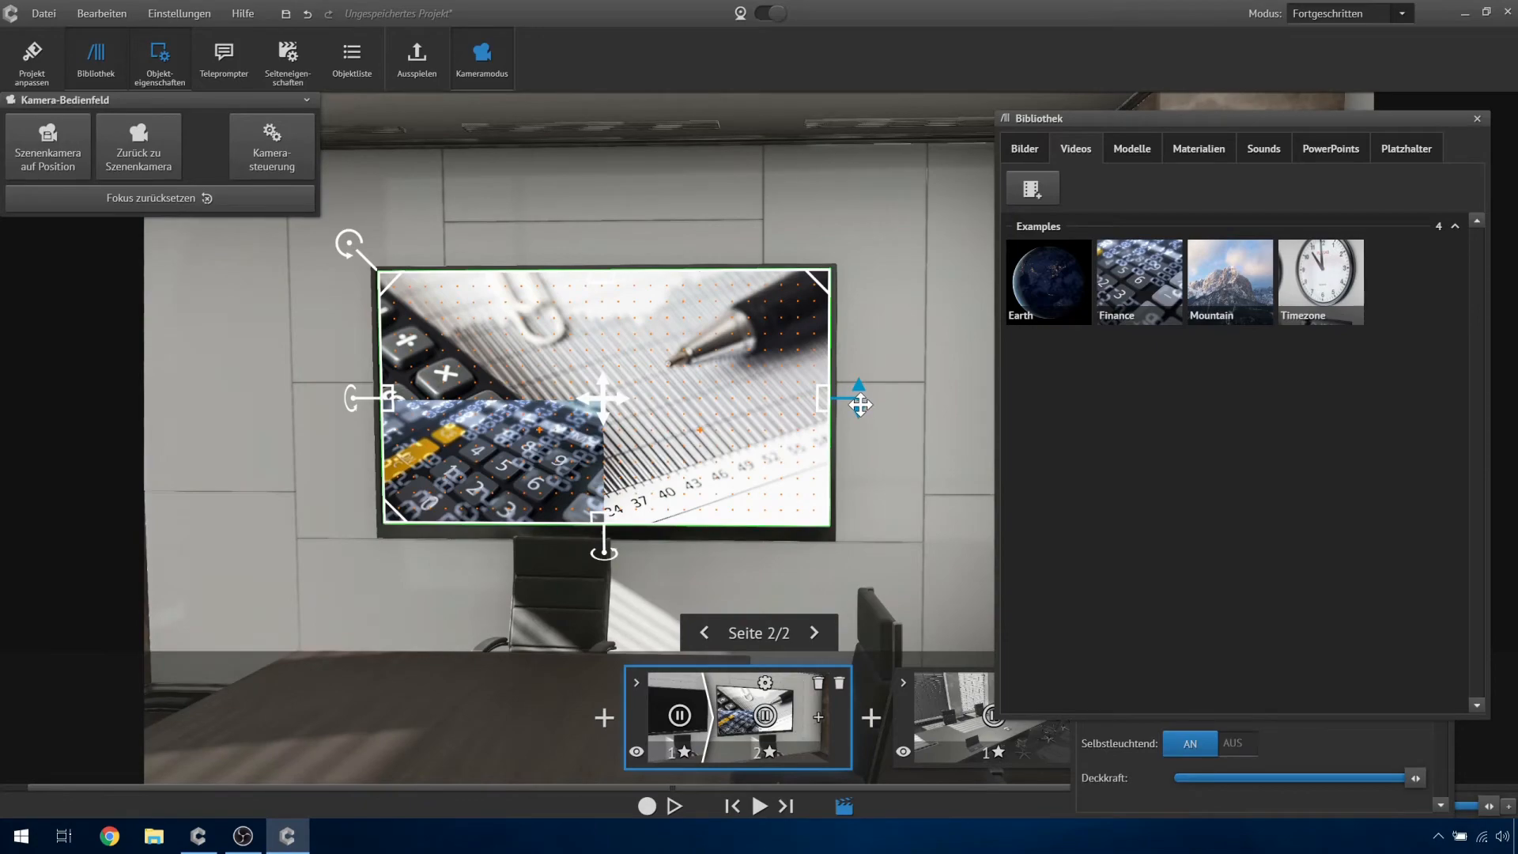
{"action": "left_click_drag", "start_coordinate": [860, 404], "coordinate": [888, 358]}
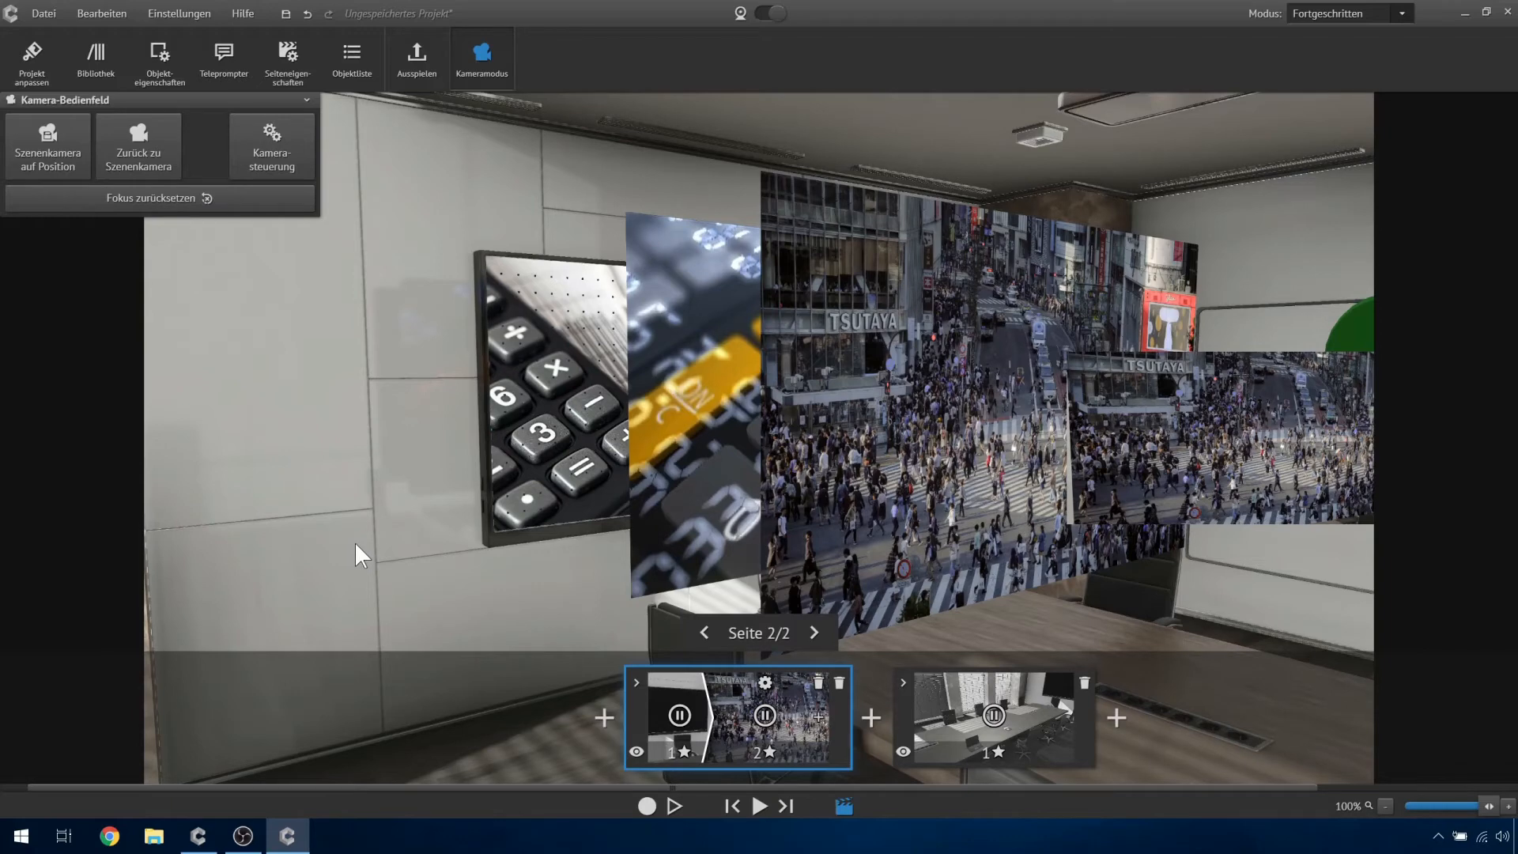
- Examine the options for bringing the crowd image to the foreground and leave its order as it is
{"action": "left_click", "coordinate": [818, 440]}
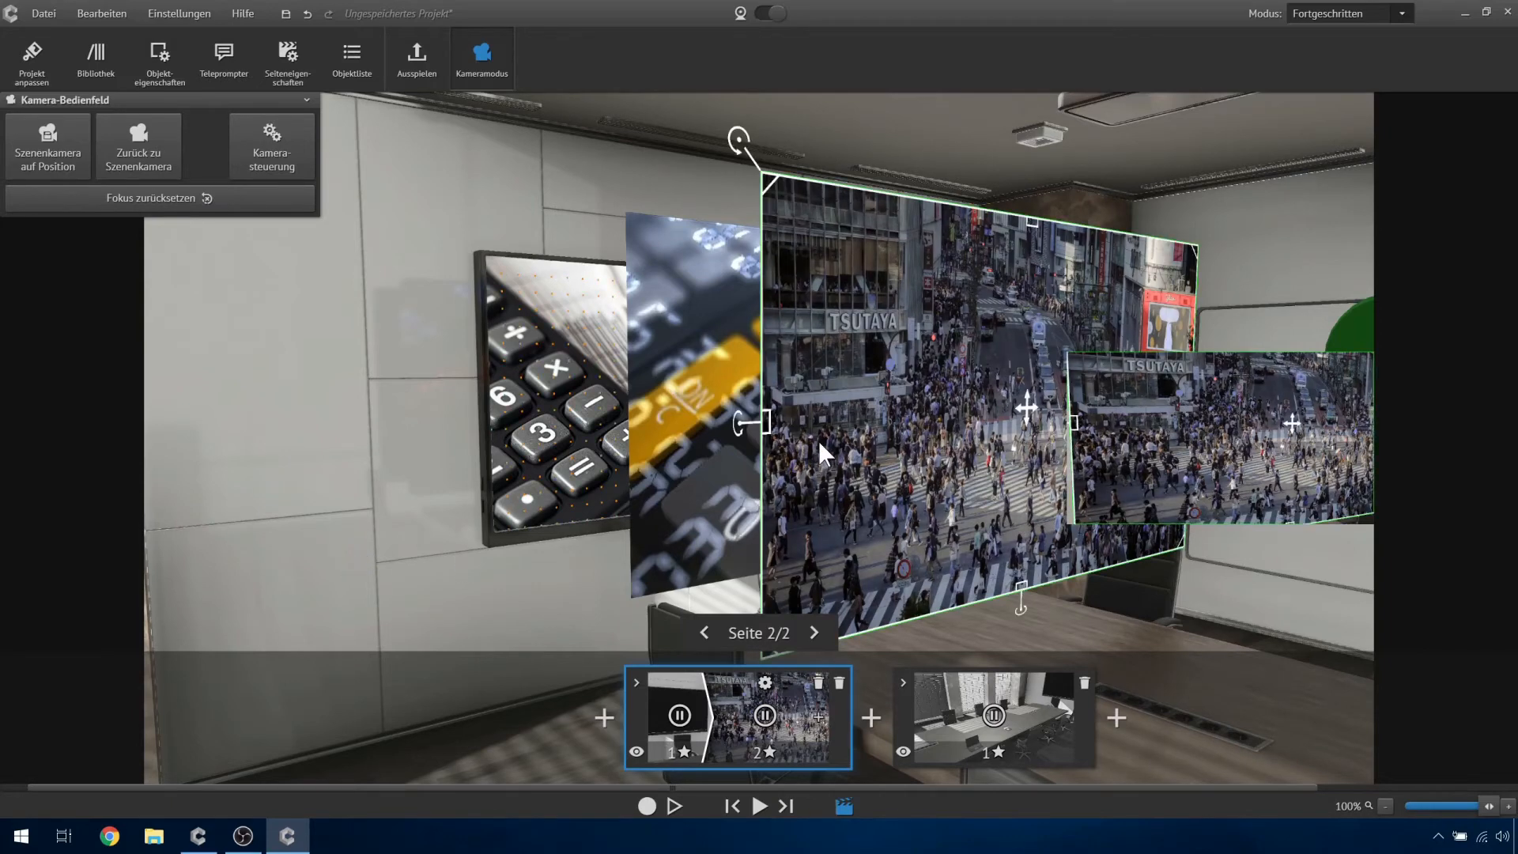
{"action": "right_click", "coordinate": [818, 441]}
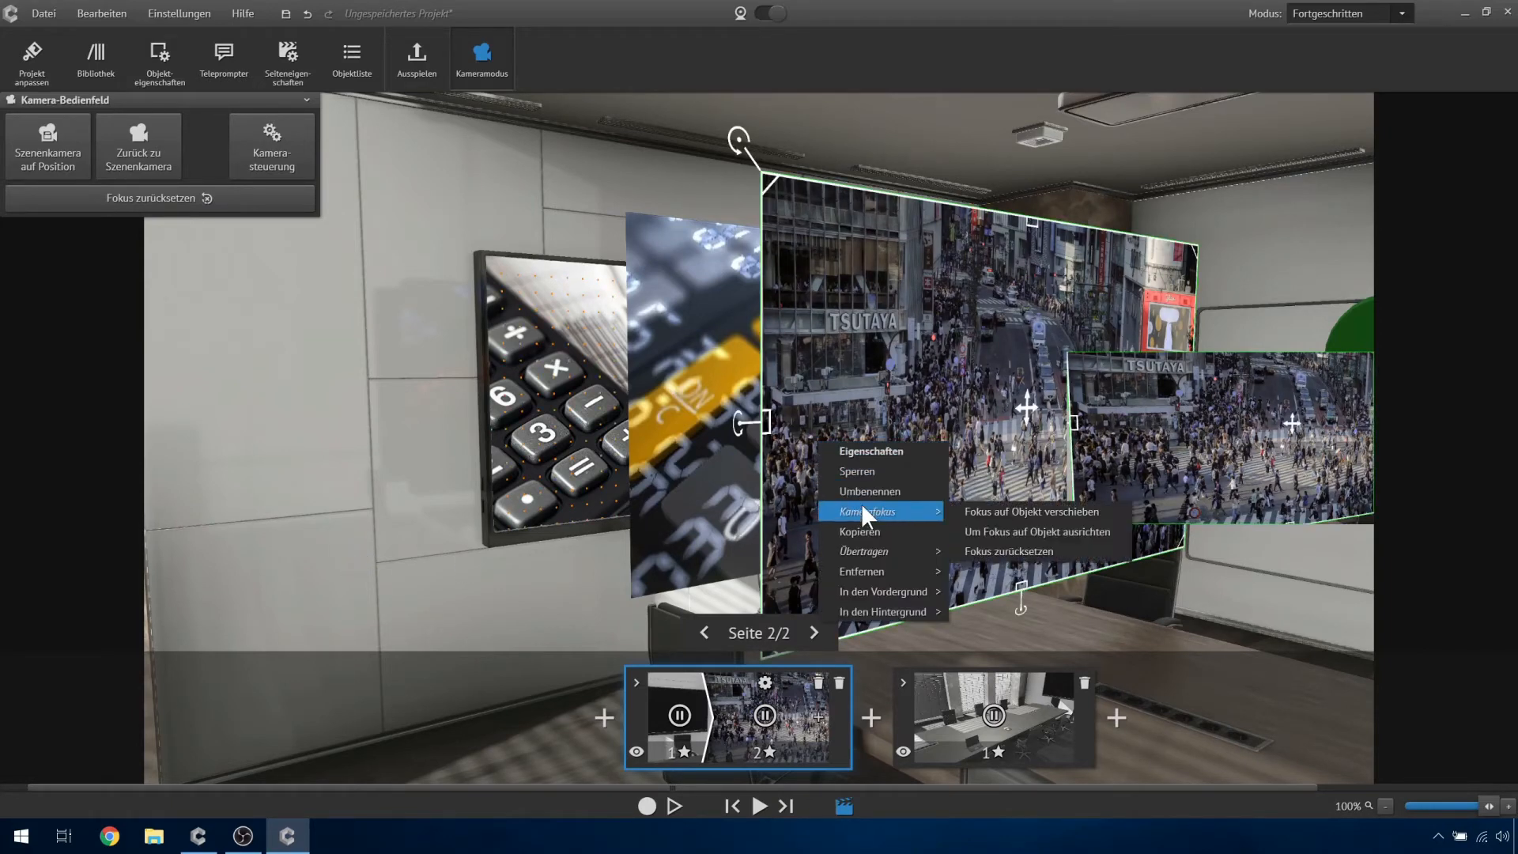
{"action": "mouse_move", "coordinate": [898, 595]}
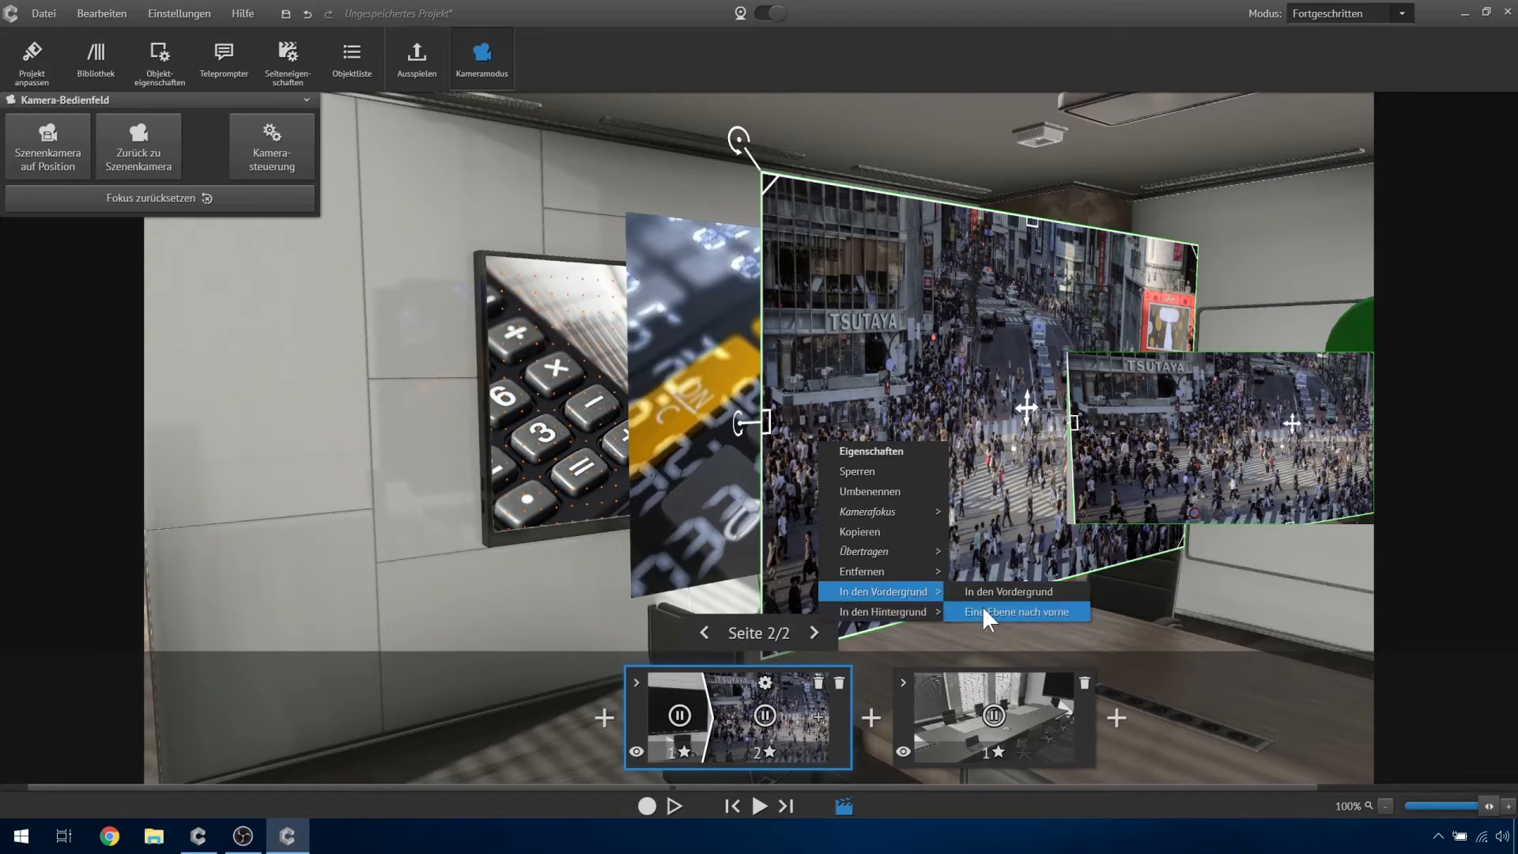
{"action": "left_click", "coordinate": [404, 525]}
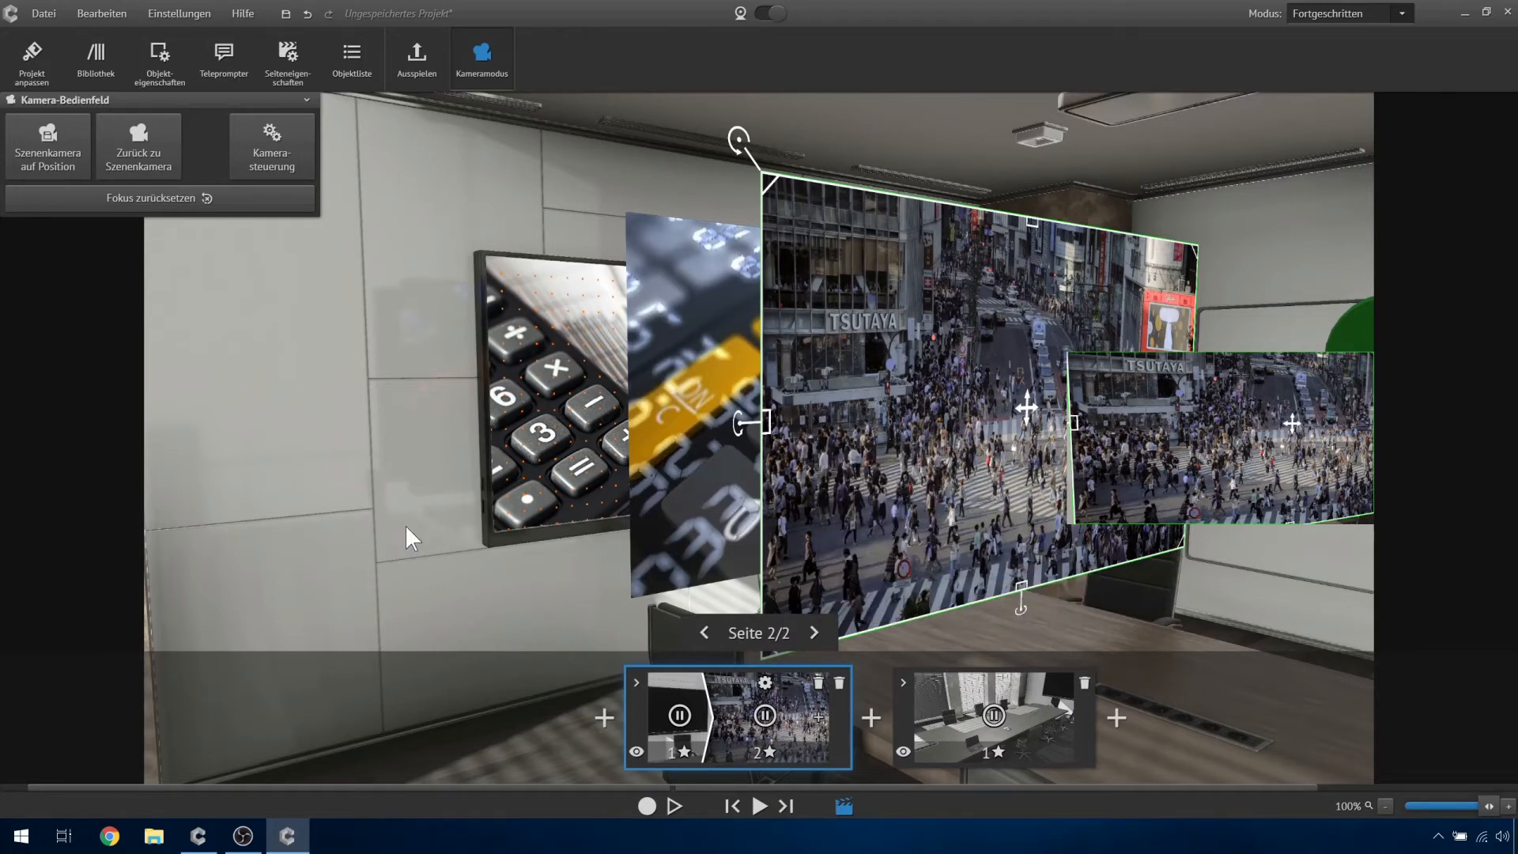
- Move the calculator image one layer forward over the finance video and also bring it fully to the foreground
{"action": "left_click", "coordinate": [550, 373]}
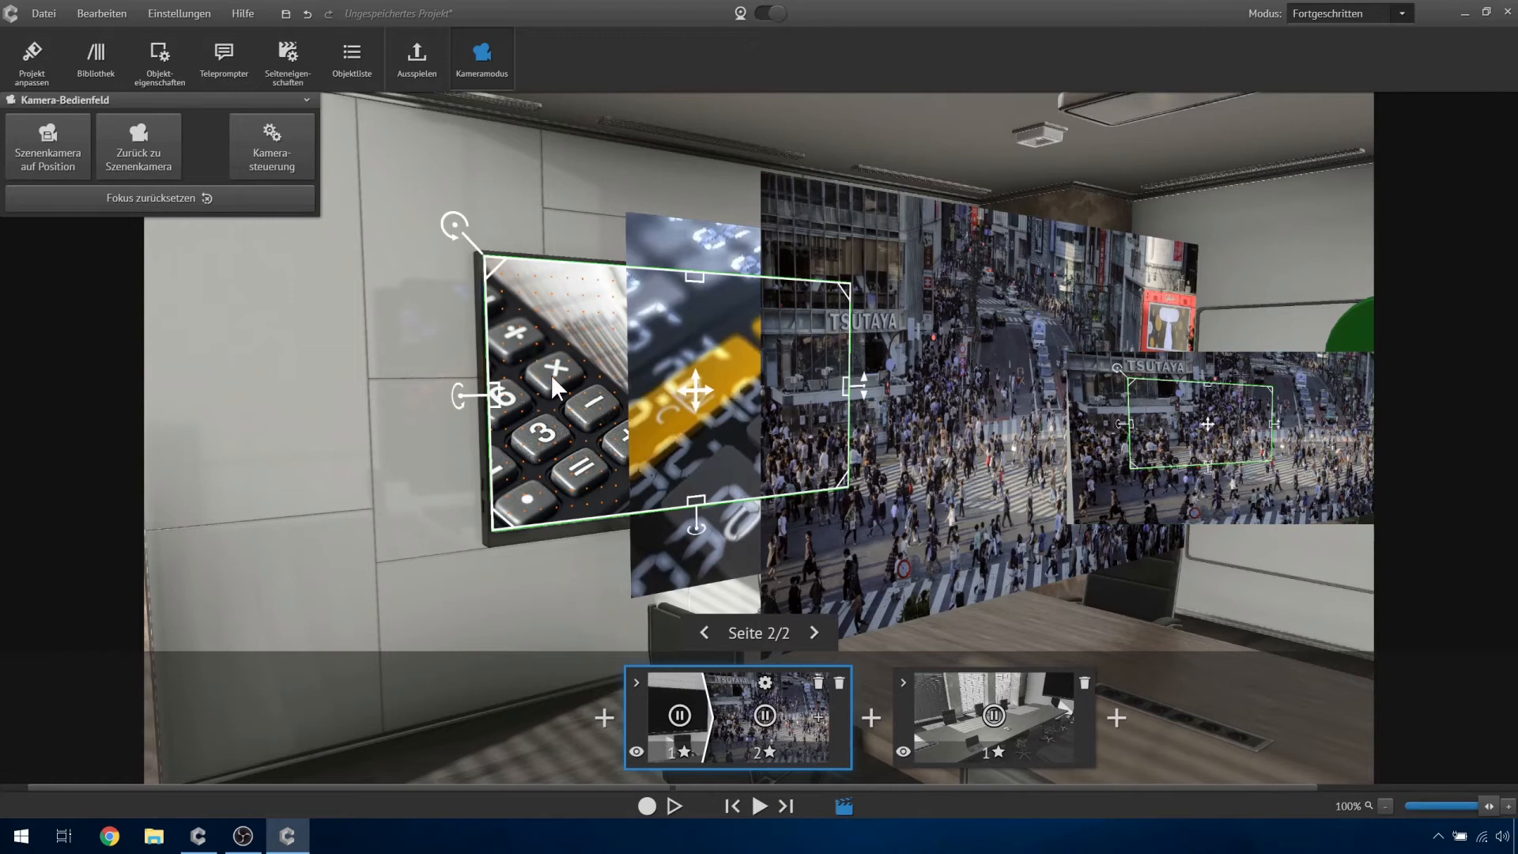
{"action": "right_click", "coordinate": [555, 447]}
{"action": "mouse_move", "coordinate": [654, 597]}
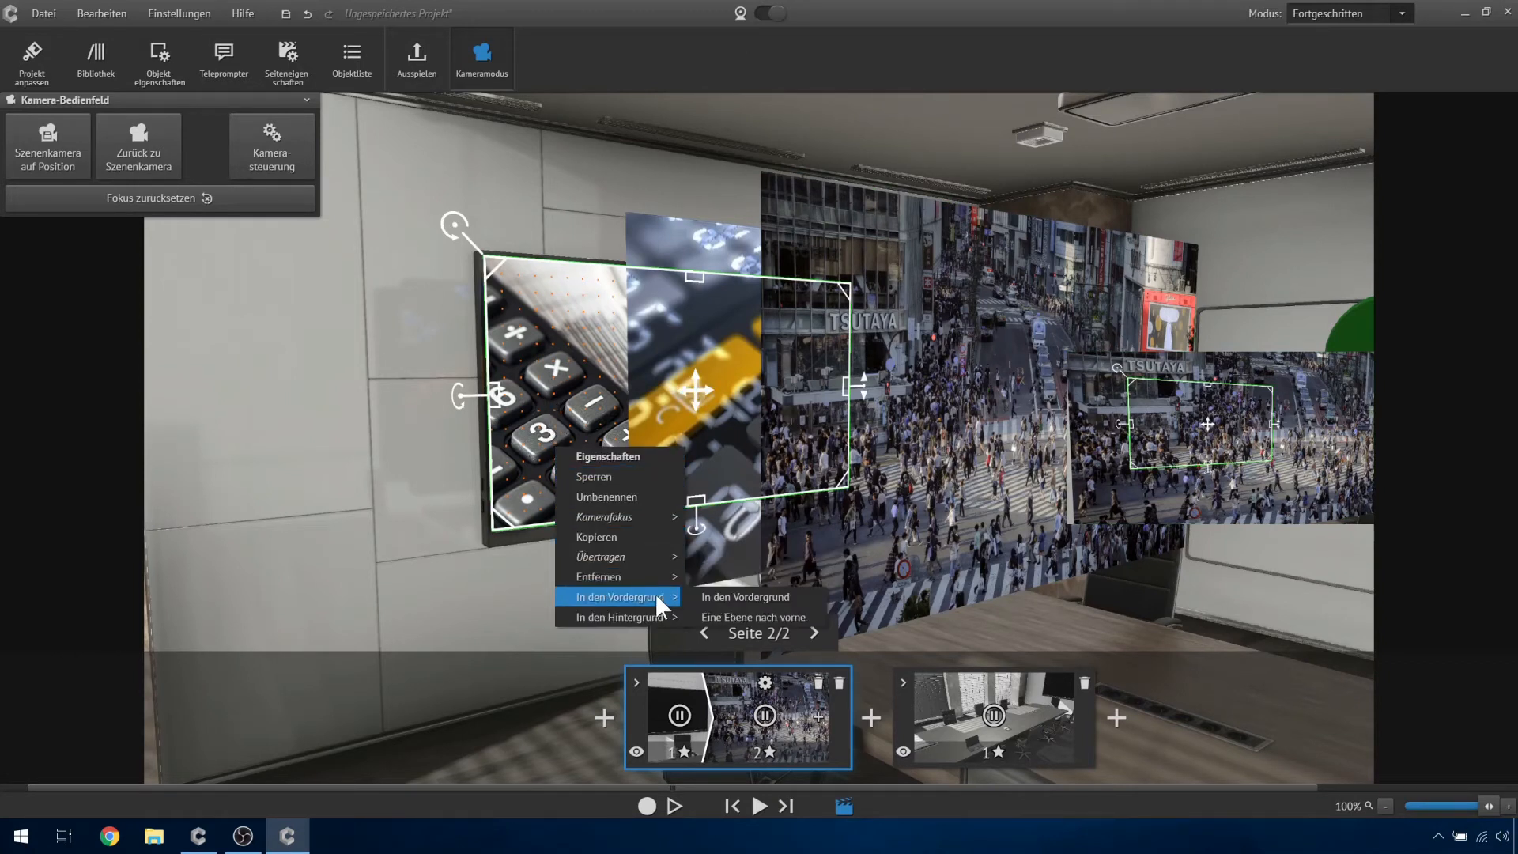
{"action": "left_click", "coordinate": [714, 613]}
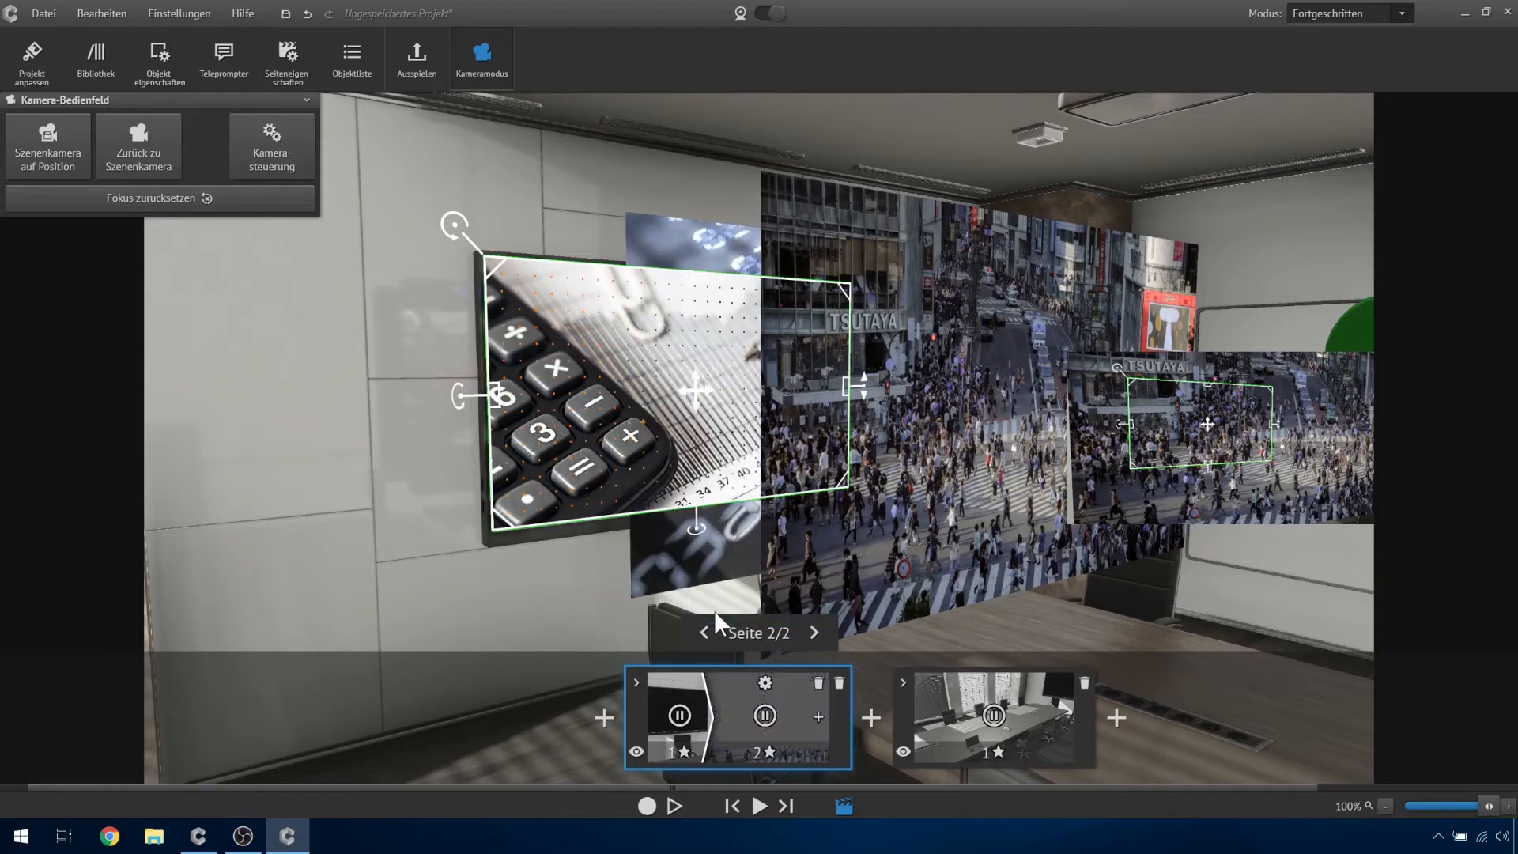
{"action": "left_click", "coordinate": [402, 509]}
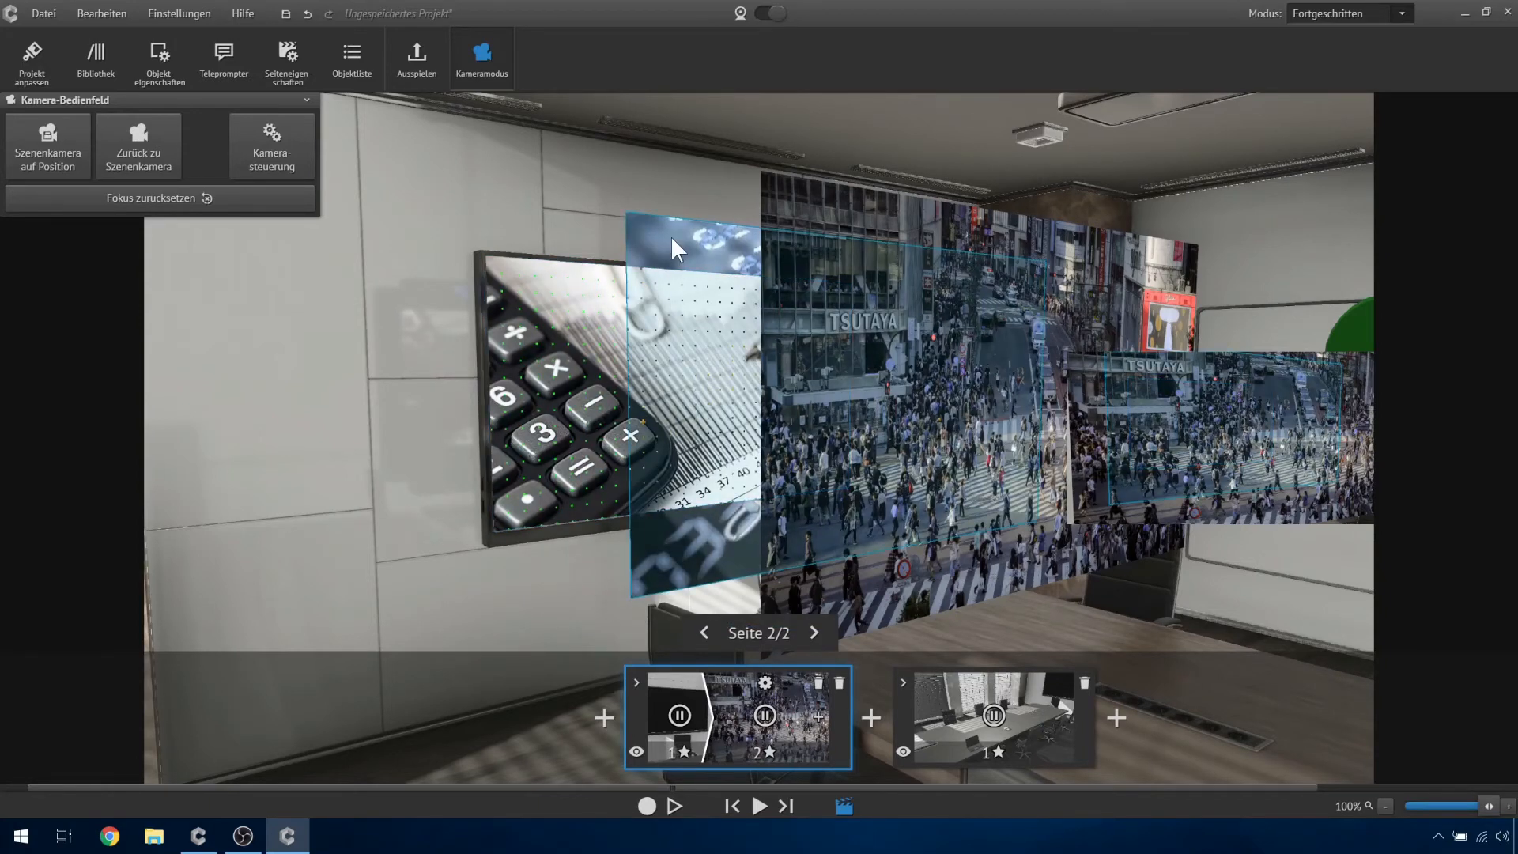
{"action": "right_click", "coordinate": [574, 352]}
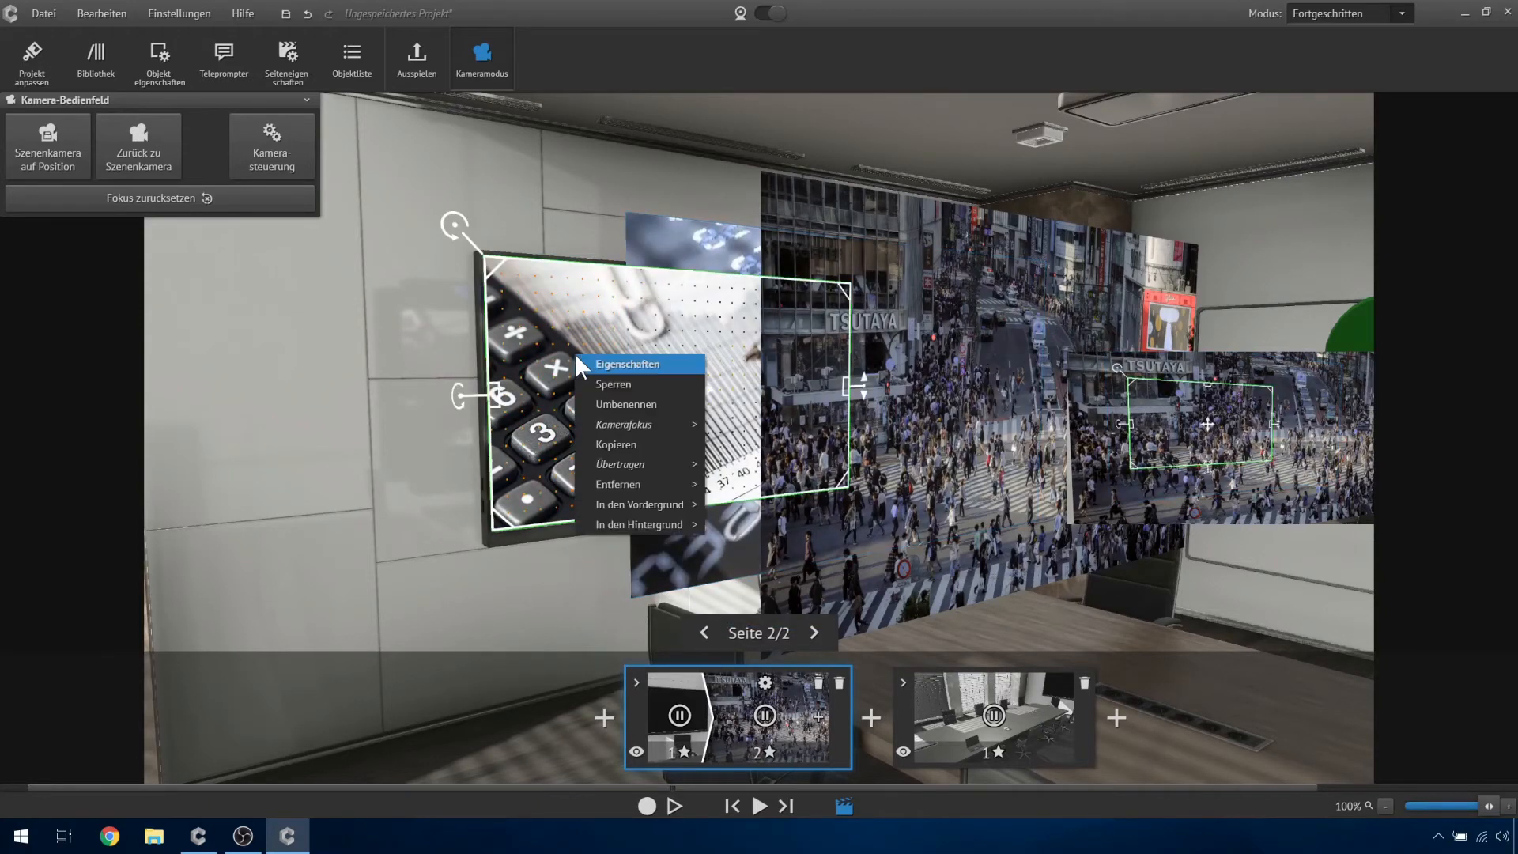
{"action": "left_click", "coordinate": [667, 503]}
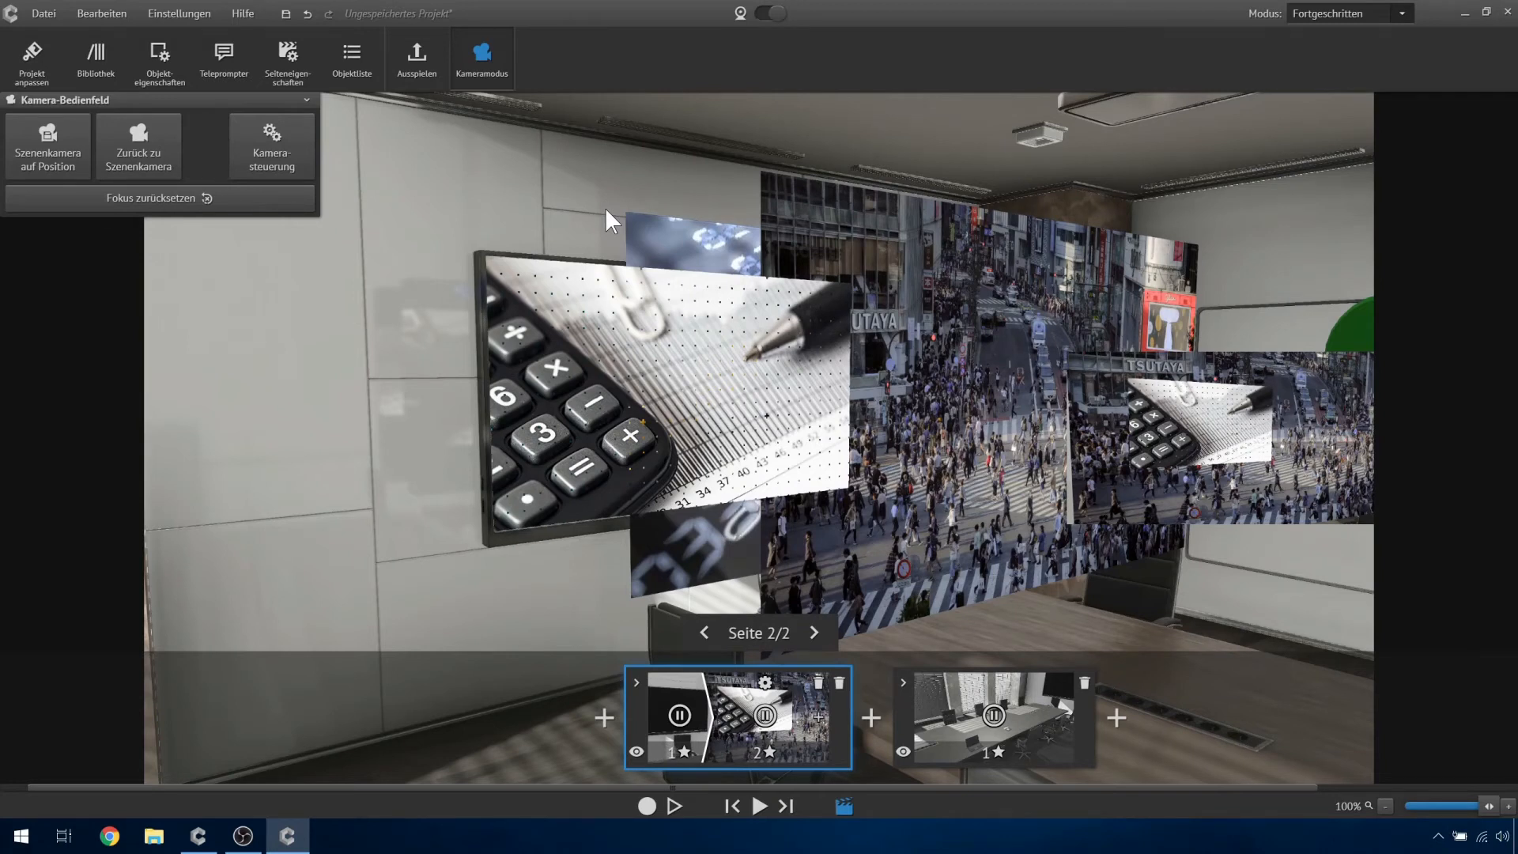
- Send the calculator image to the background behind the other media and deselect it
{"action": "left_click", "coordinate": [582, 303]}
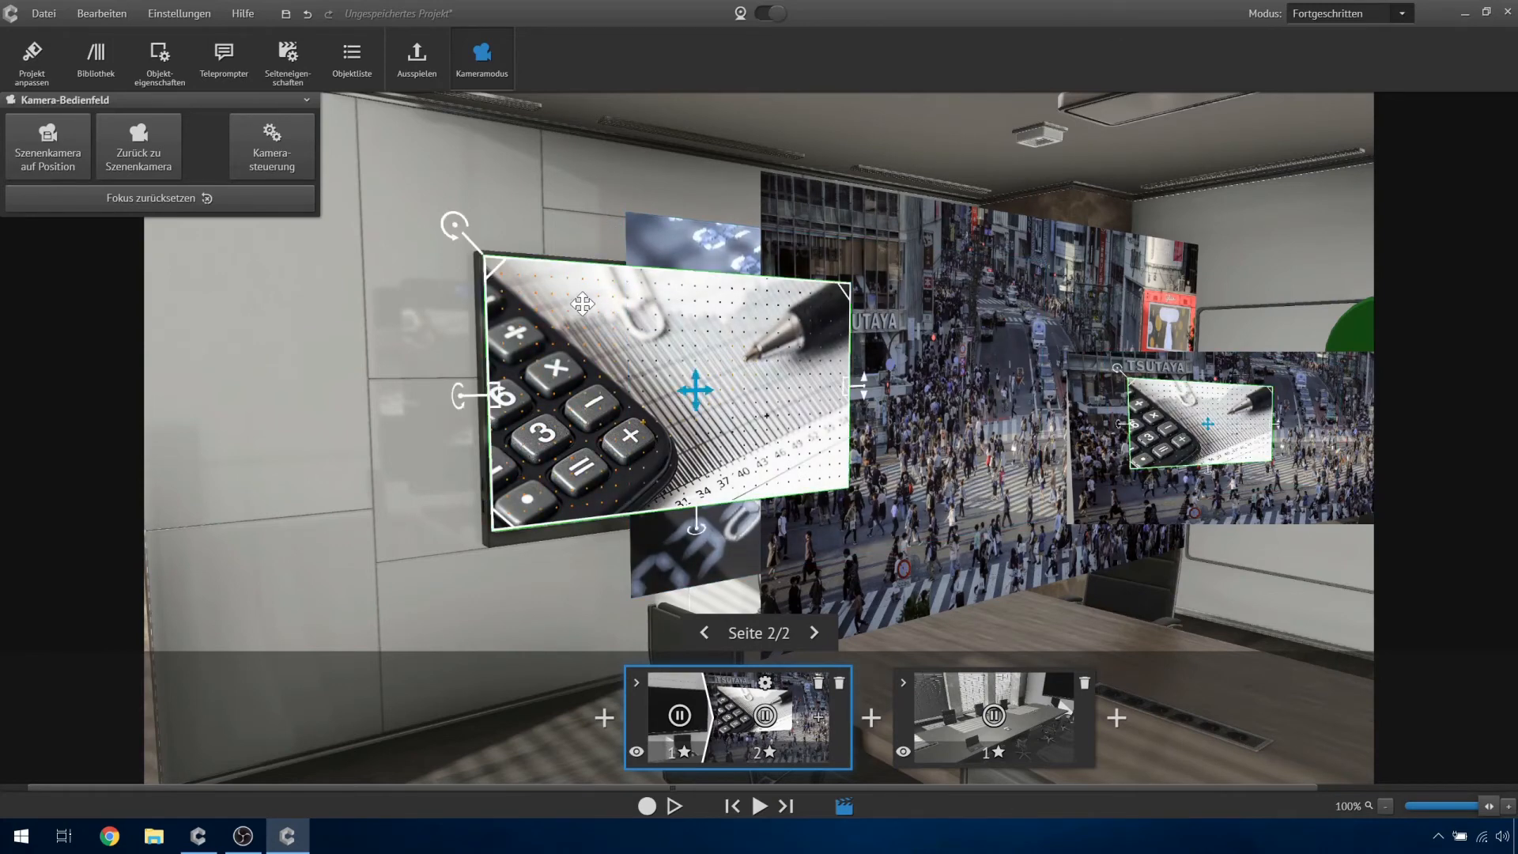
{"action": "right_click", "coordinate": [583, 303]}
{"action": "left_click", "coordinate": [634, 472]}
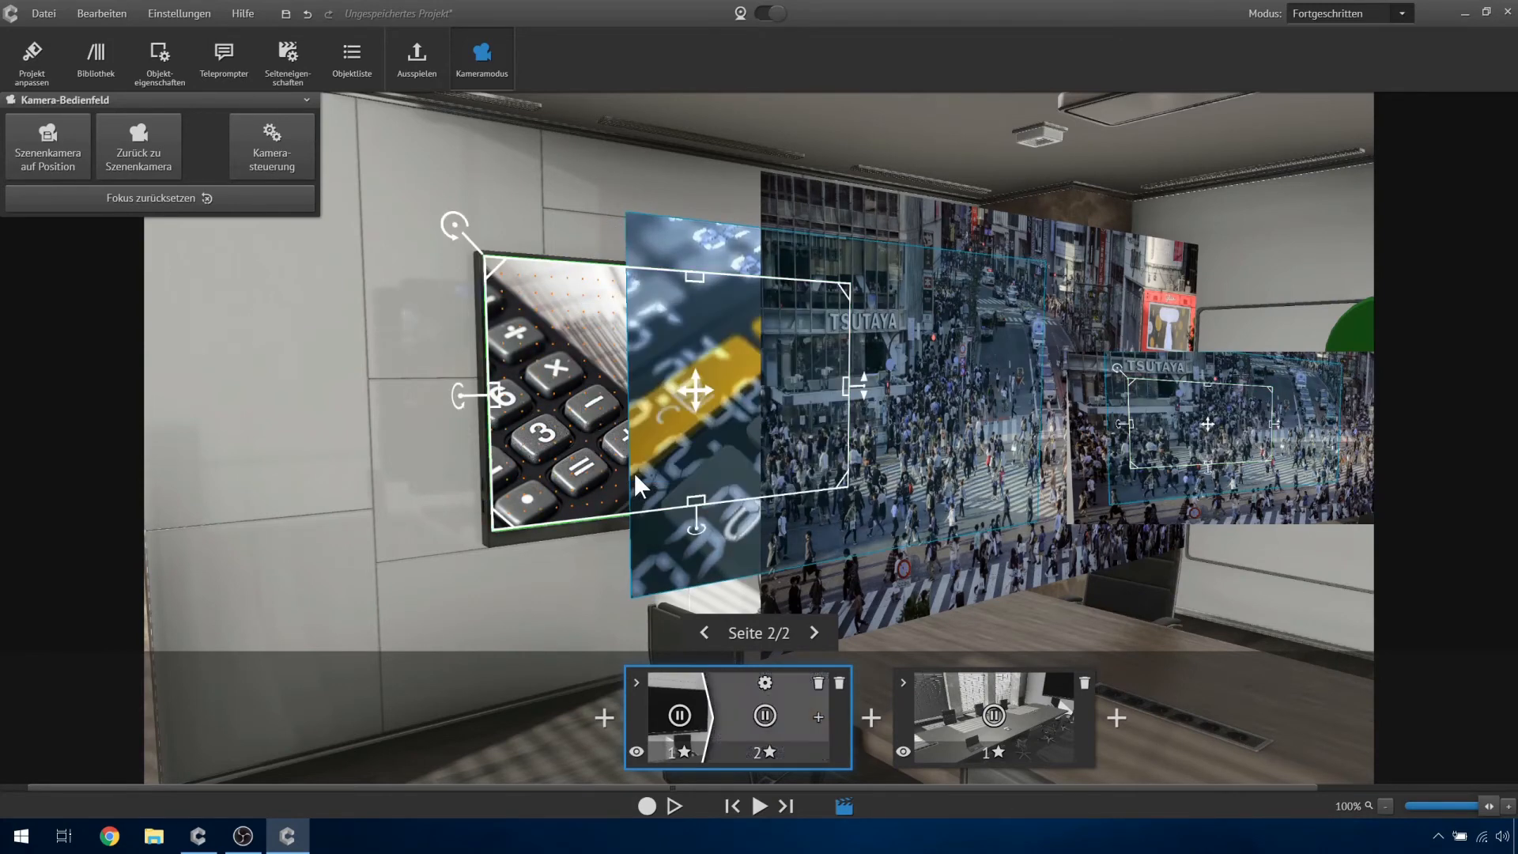
{"action": "left_click", "coordinate": [554, 216]}
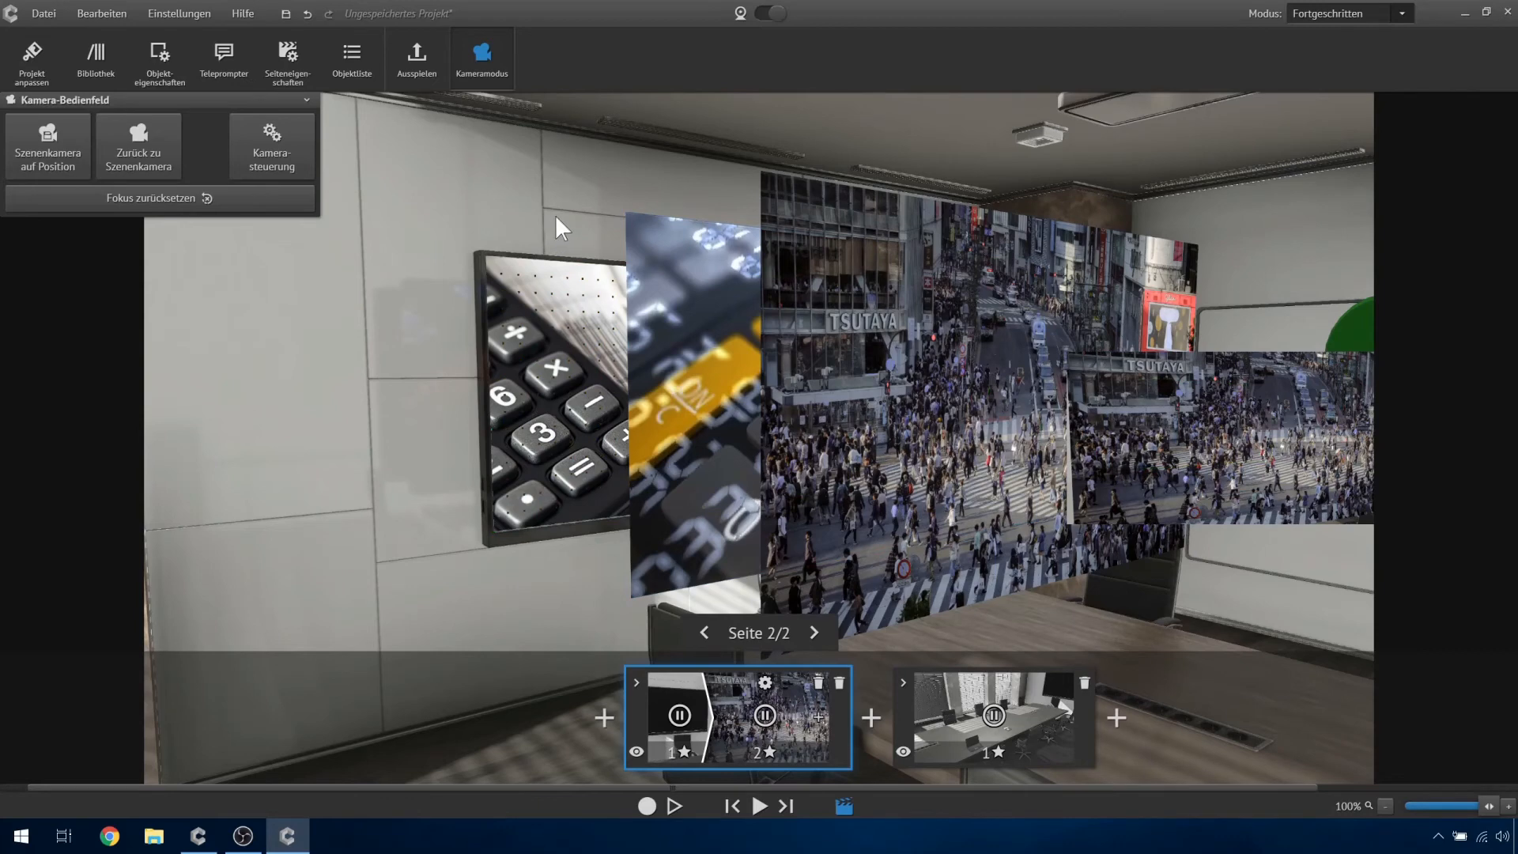
- Delete the crowd image, the finance video and the calculator image from the TV area
{"action": "left_click", "coordinate": [873, 306]}
{"action": "key", "text": "Delete"}
{"action": "left_click", "coordinate": [710, 328]}
{"action": "key", "text": "Delete"}
{"action": "left_click", "coordinate": [641, 348]}
{"action": "key", "text": "Delete"}
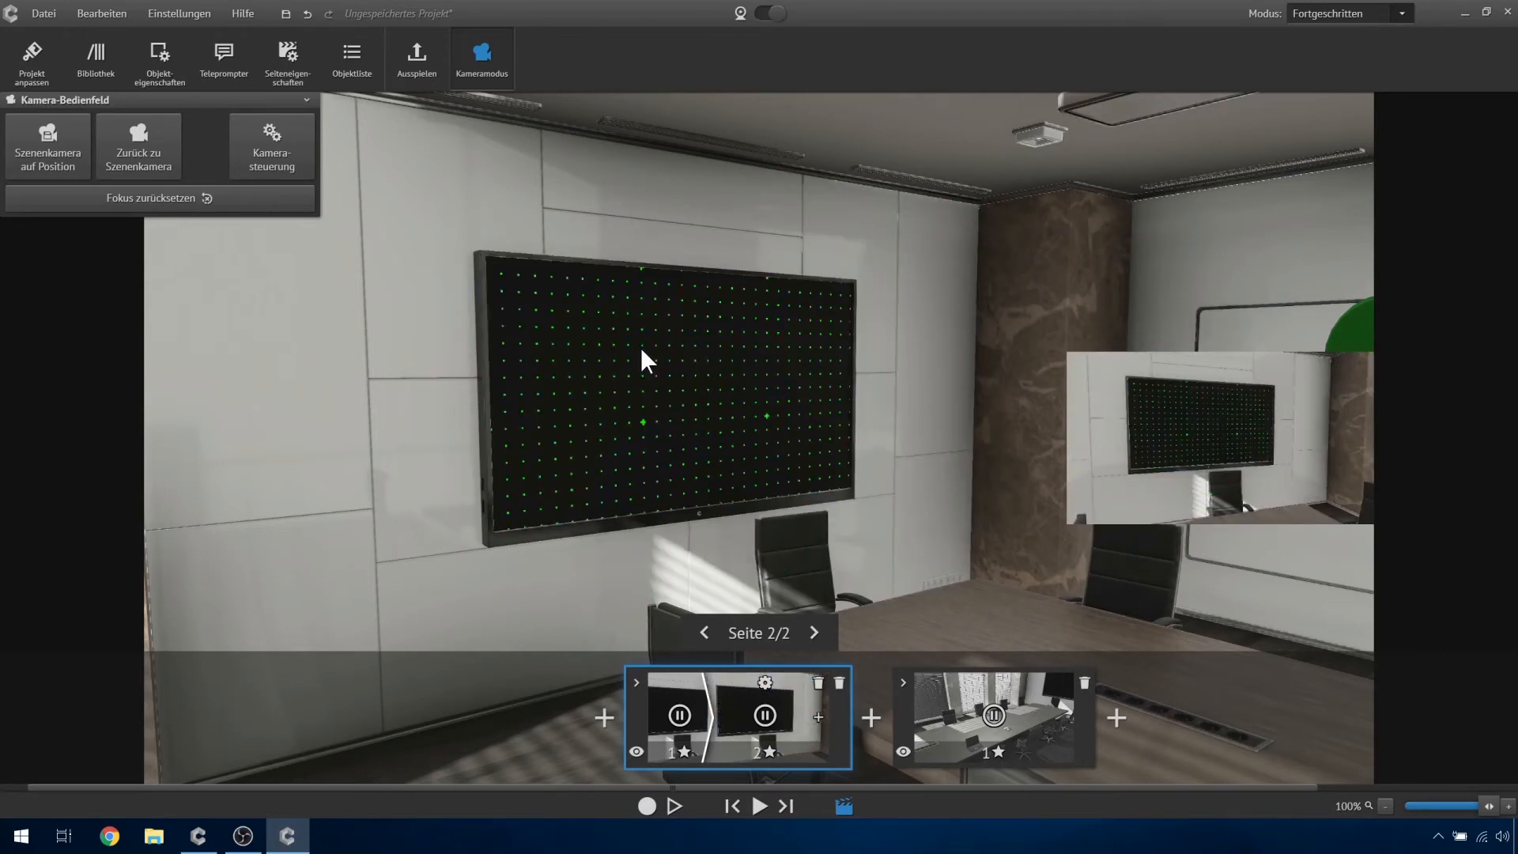
- Place a text field placeholder from the library on the TV, widen it and move it to the TV's lower-left corner
{"action": "double_click", "coordinate": [643, 343]}
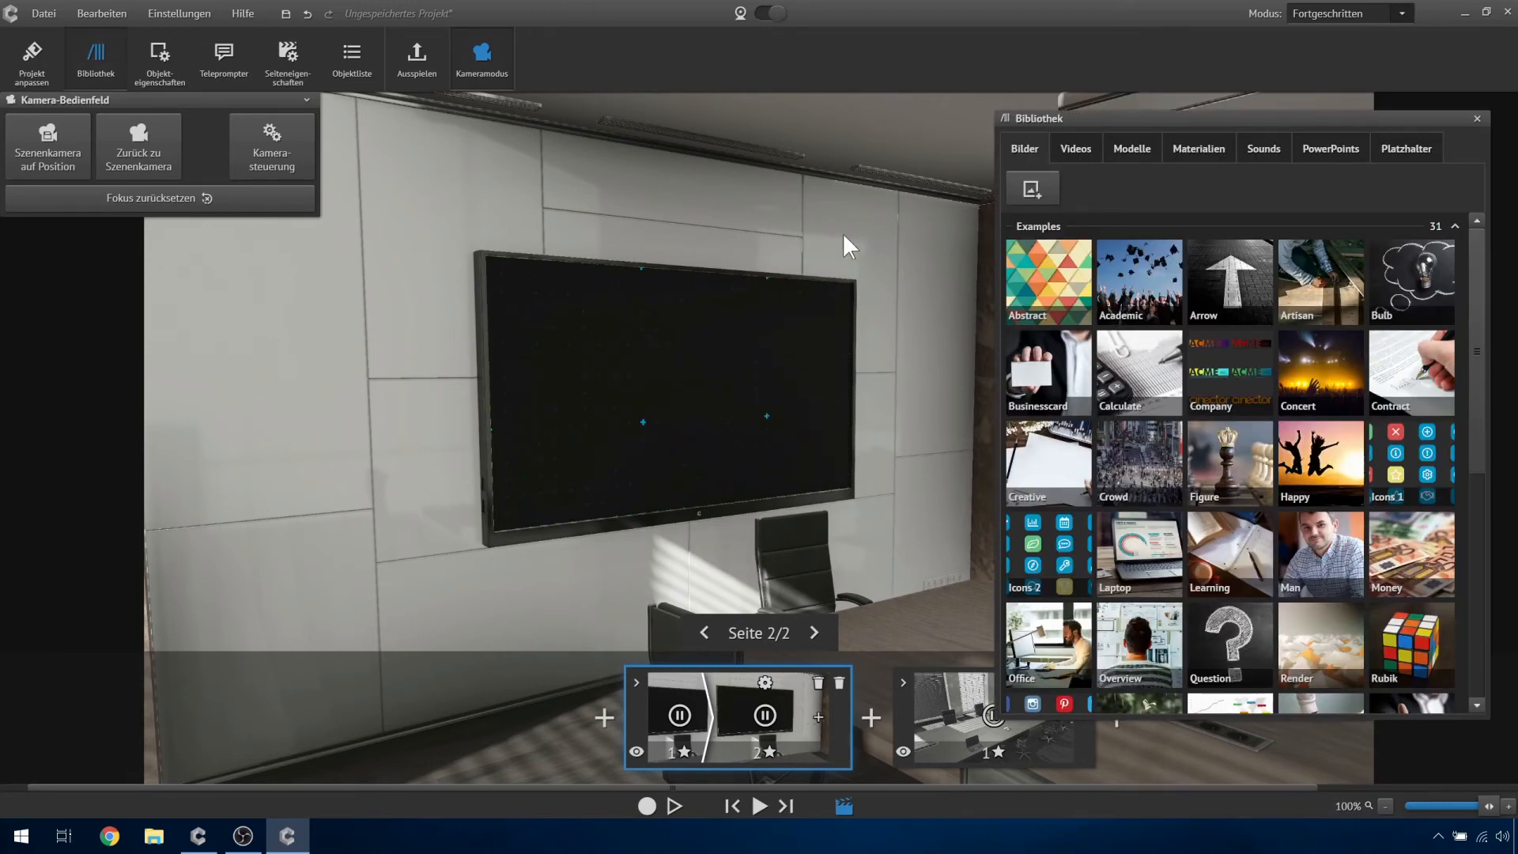
{"action": "left_click", "coordinate": [1399, 151]}
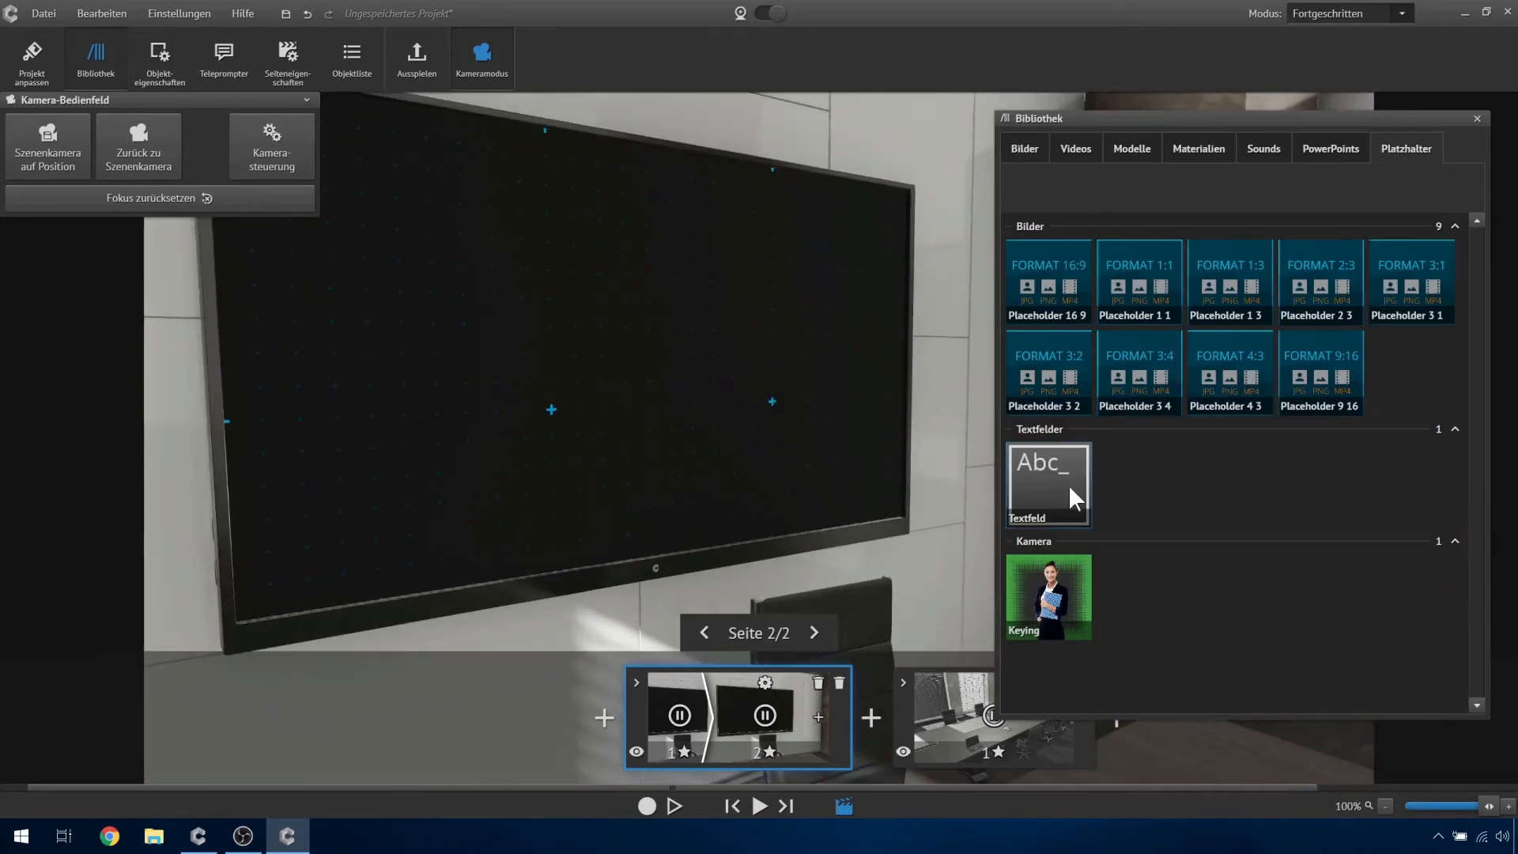
{"action": "left_click_drag", "start_coordinate": [1069, 496], "coordinate": [566, 330]}
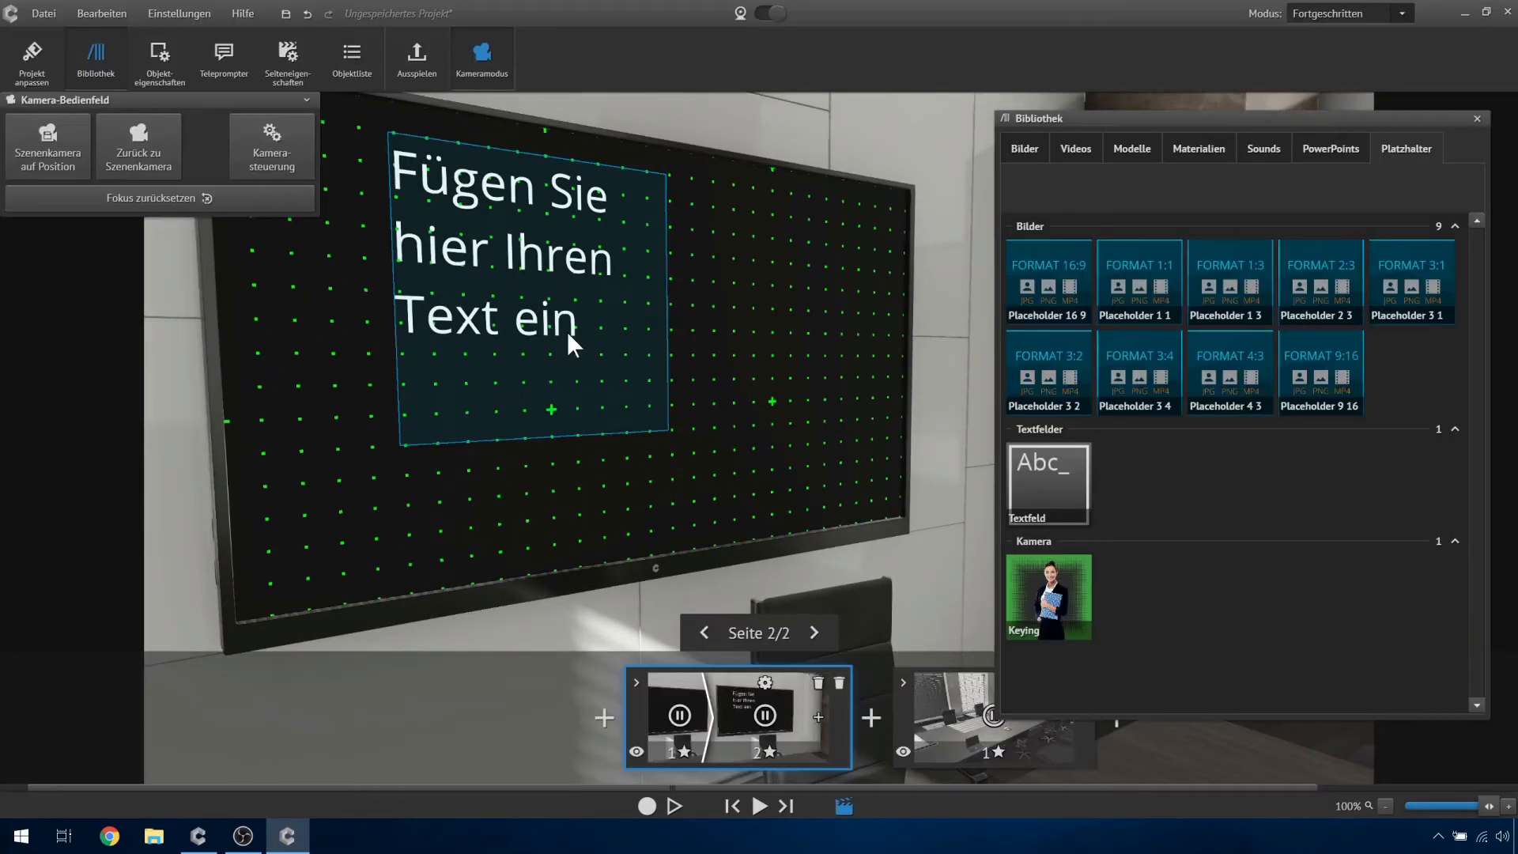
{"action": "left_click_drag", "start_coordinate": [668, 307], "coordinate": [910, 315]}
{"action": "left_click_drag", "start_coordinate": [695, 424], "coordinate": [569, 491]}
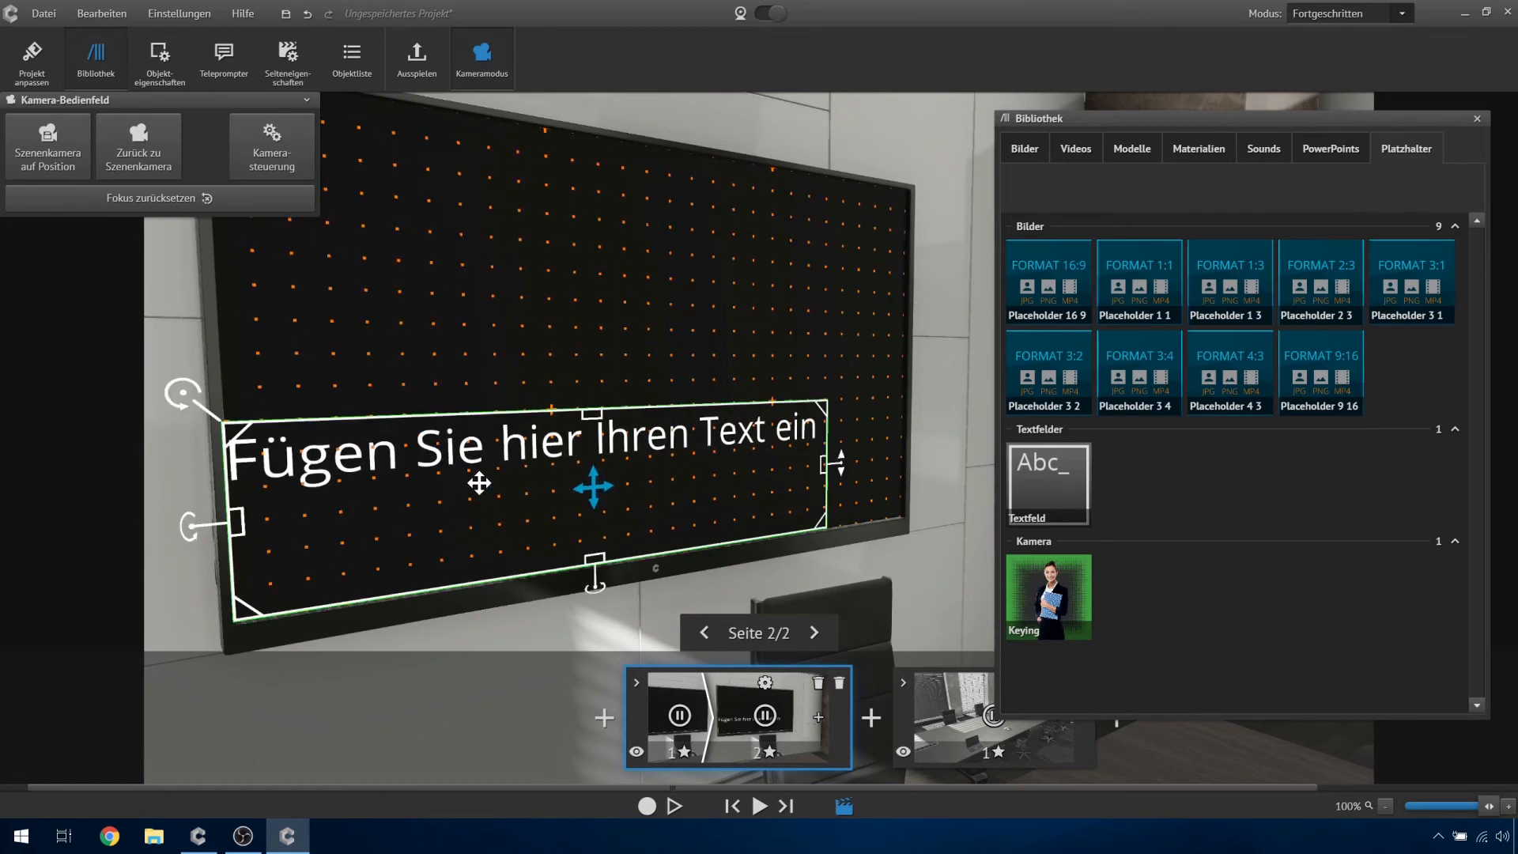
- Open the text field's text editor, cancel without editing and delete the text field from the TV
{"action": "double_click", "coordinate": [480, 483]}
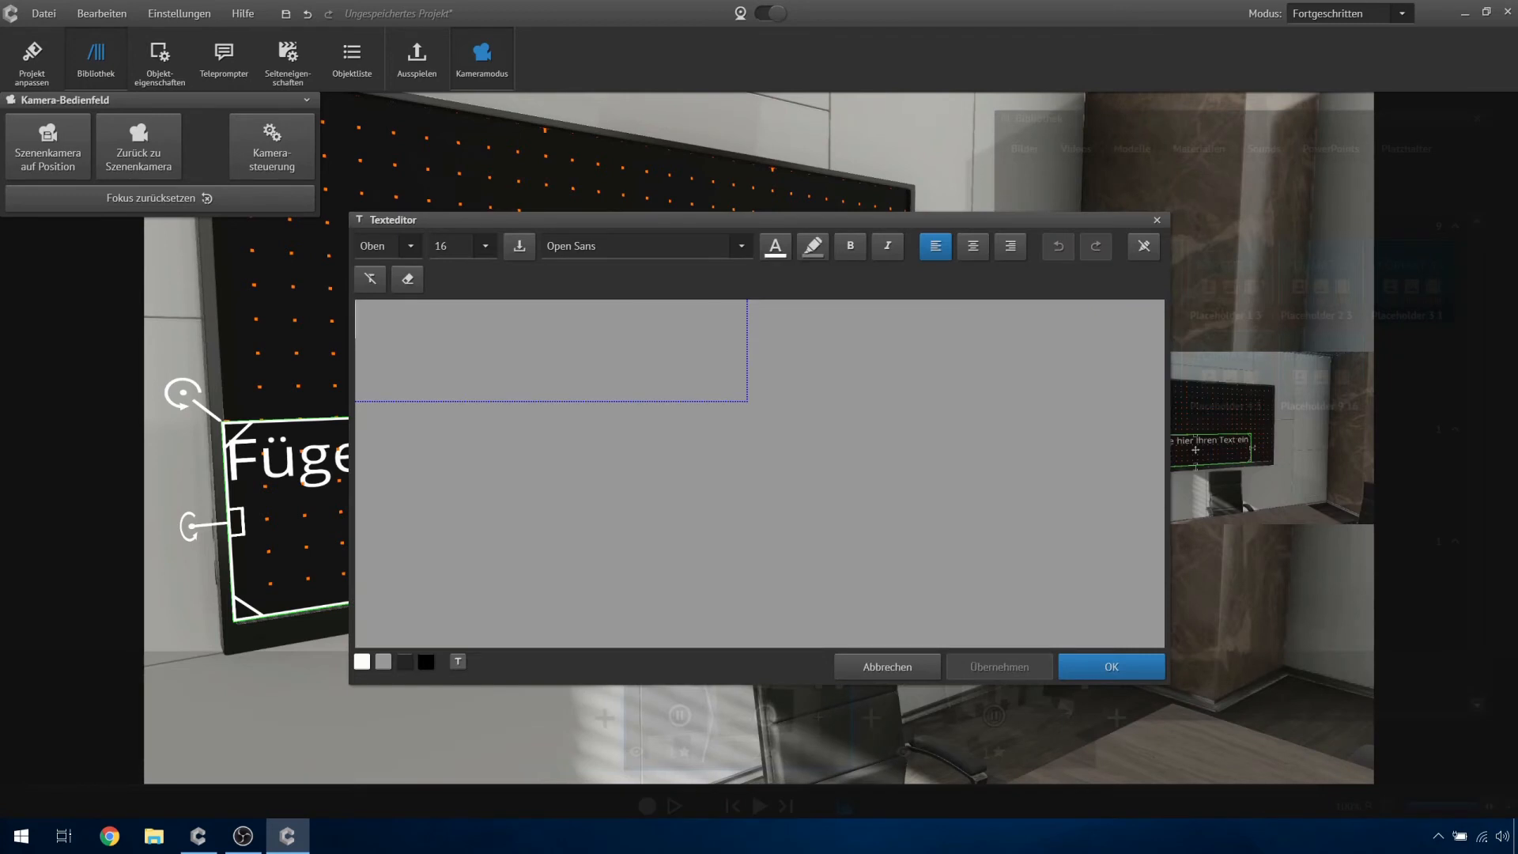
{"action": "left_click", "coordinate": [890, 662]}
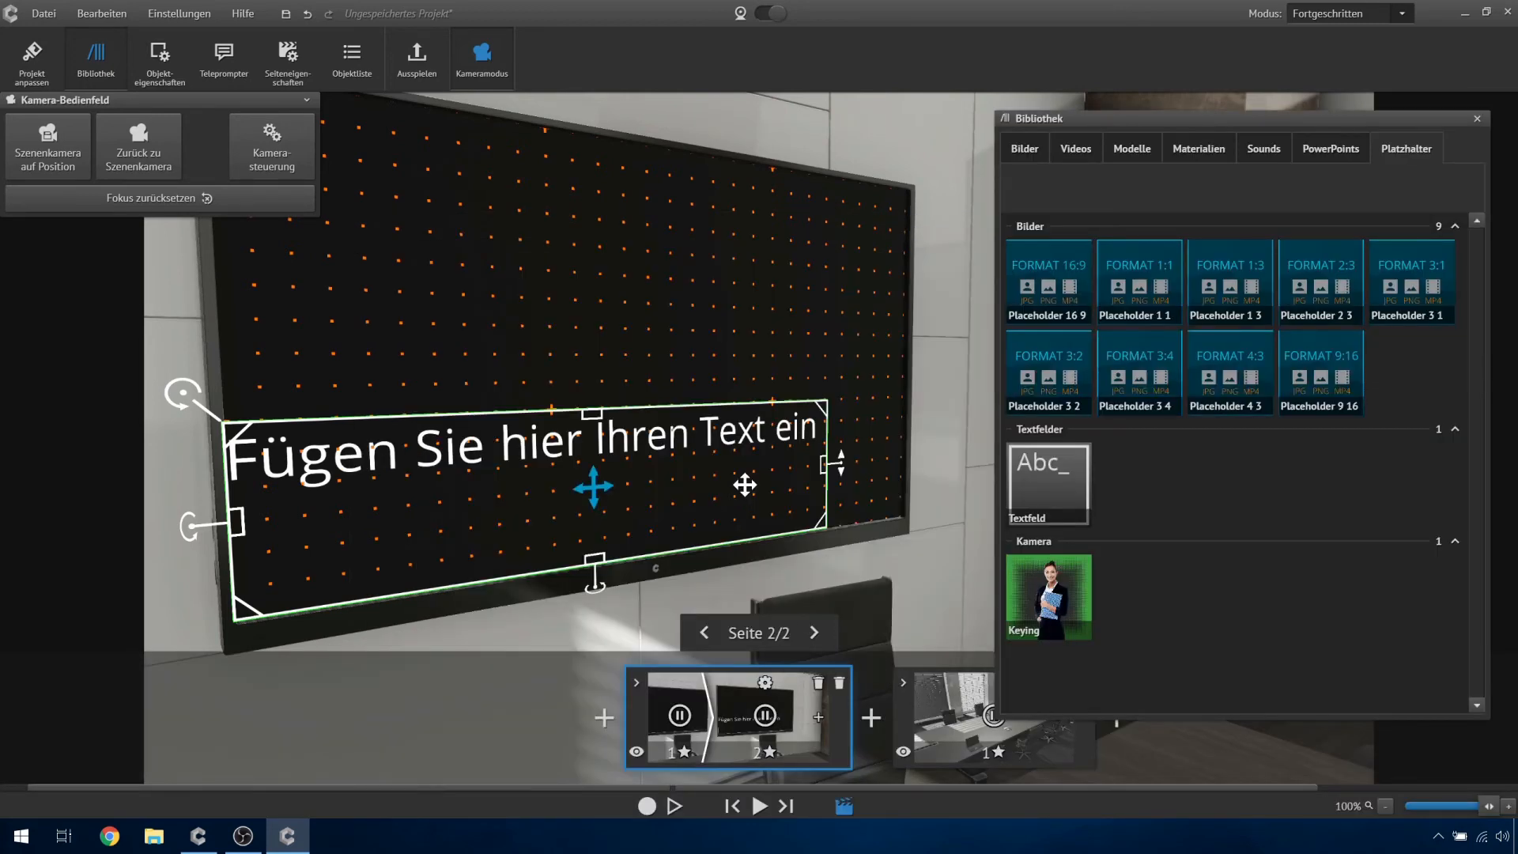
{"action": "key", "text": "Delete"}
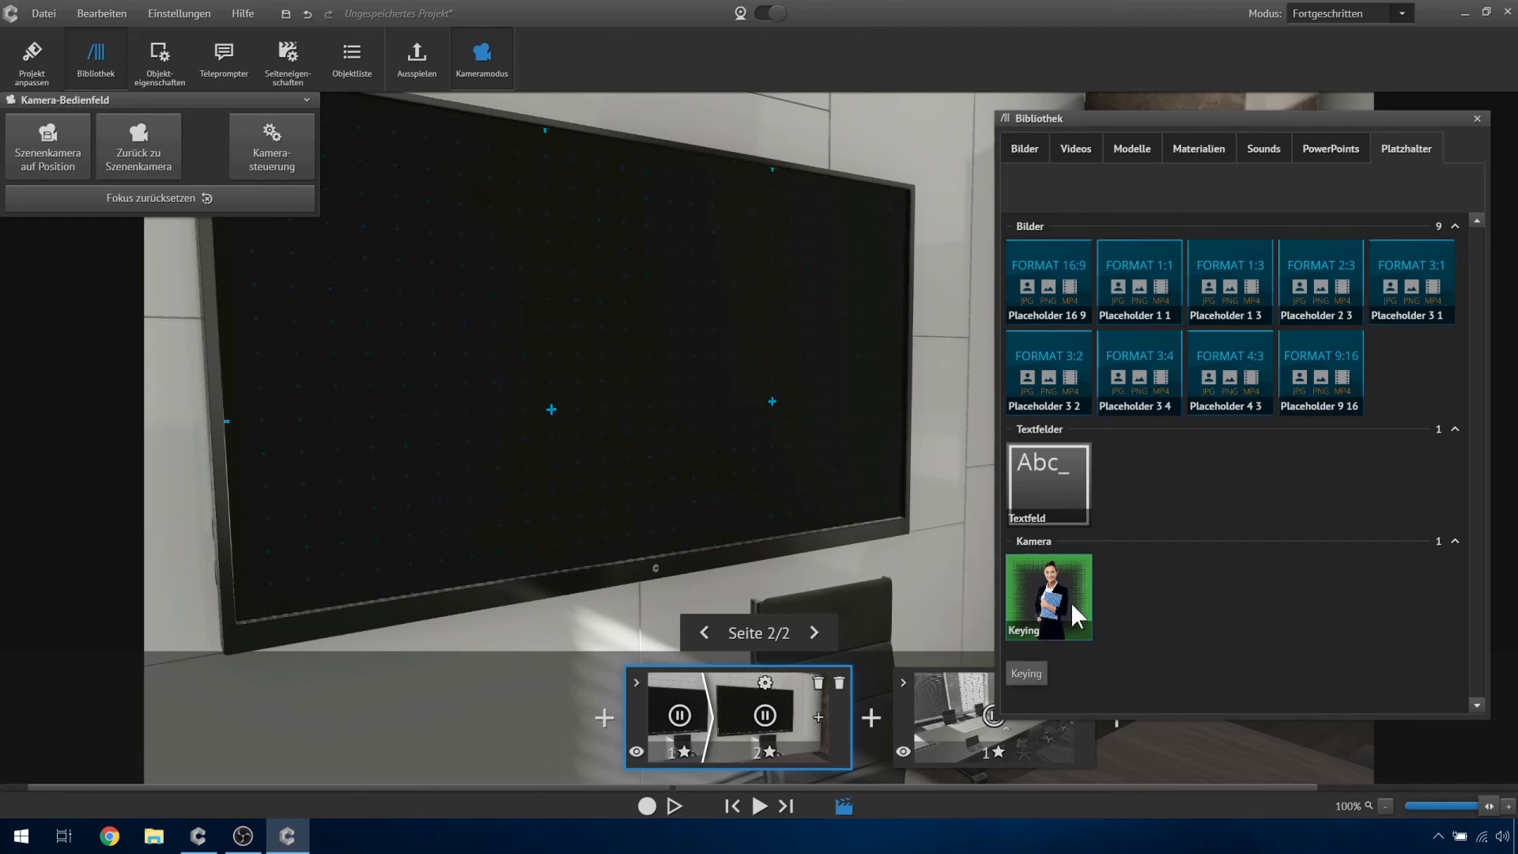
- Place the Keying camera placeholder on the TV and enlarge it to fill the whole screen
{"action": "left_click_drag", "start_coordinate": [1074, 619], "coordinate": [490, 265]}
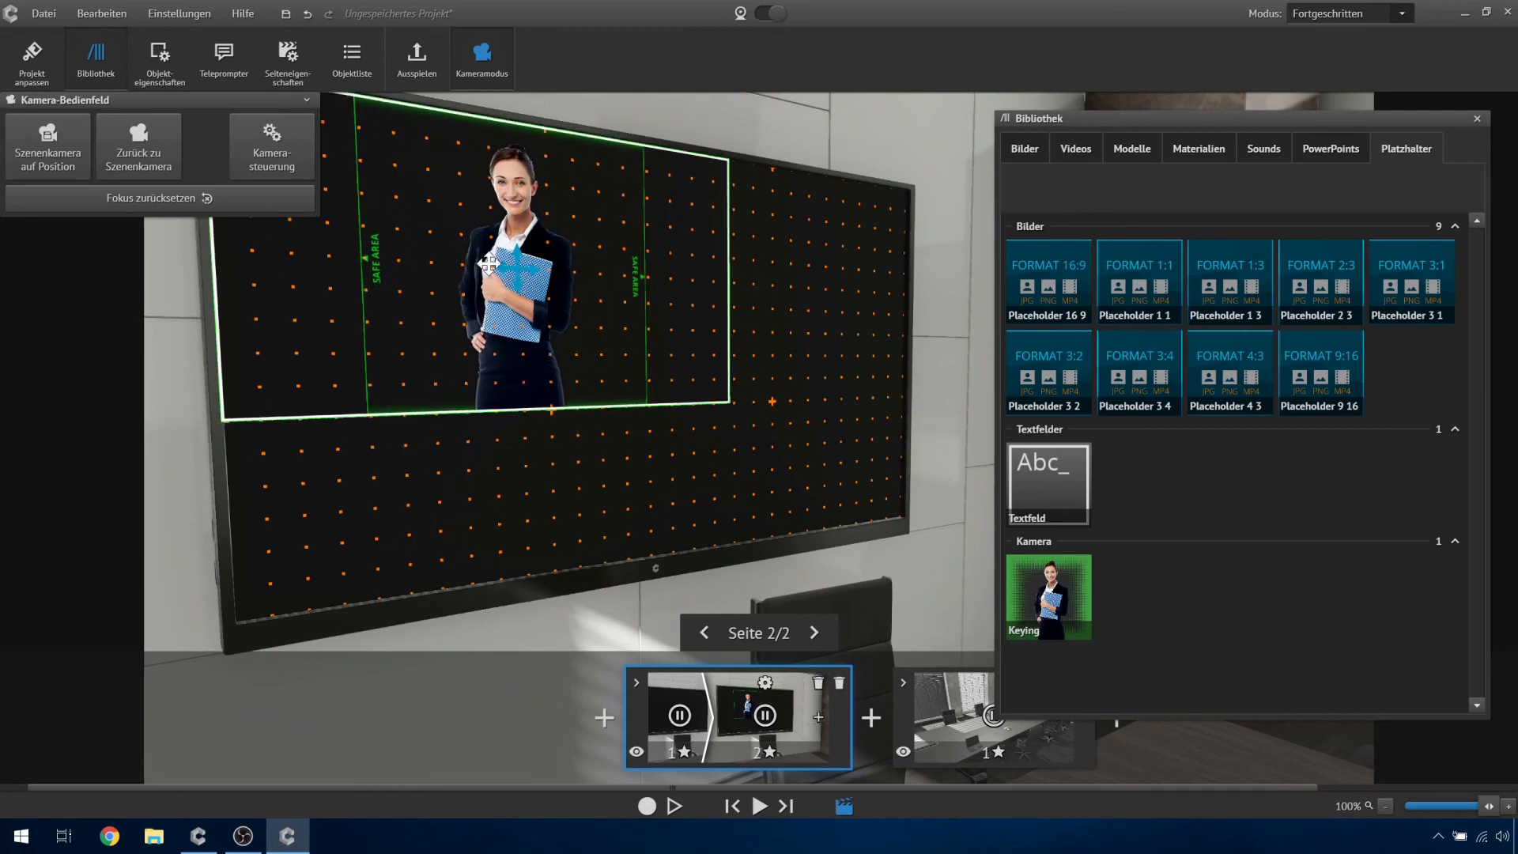
{"action": "left_click_drag", "start_coordinate": [718, 396], "coordinate": [938, 521]}
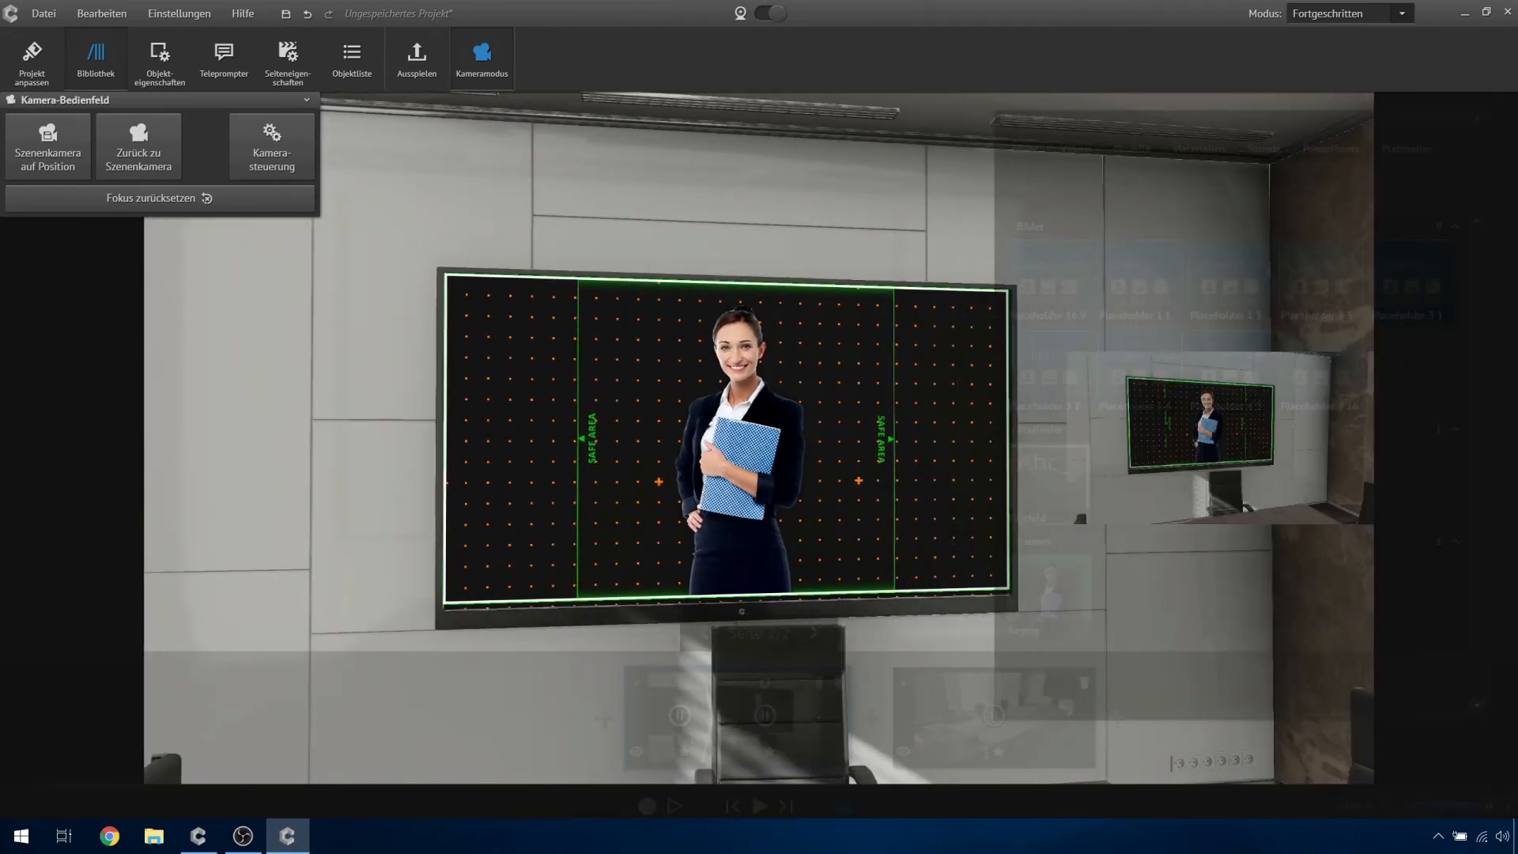
{"action": "key", "text": "w"}
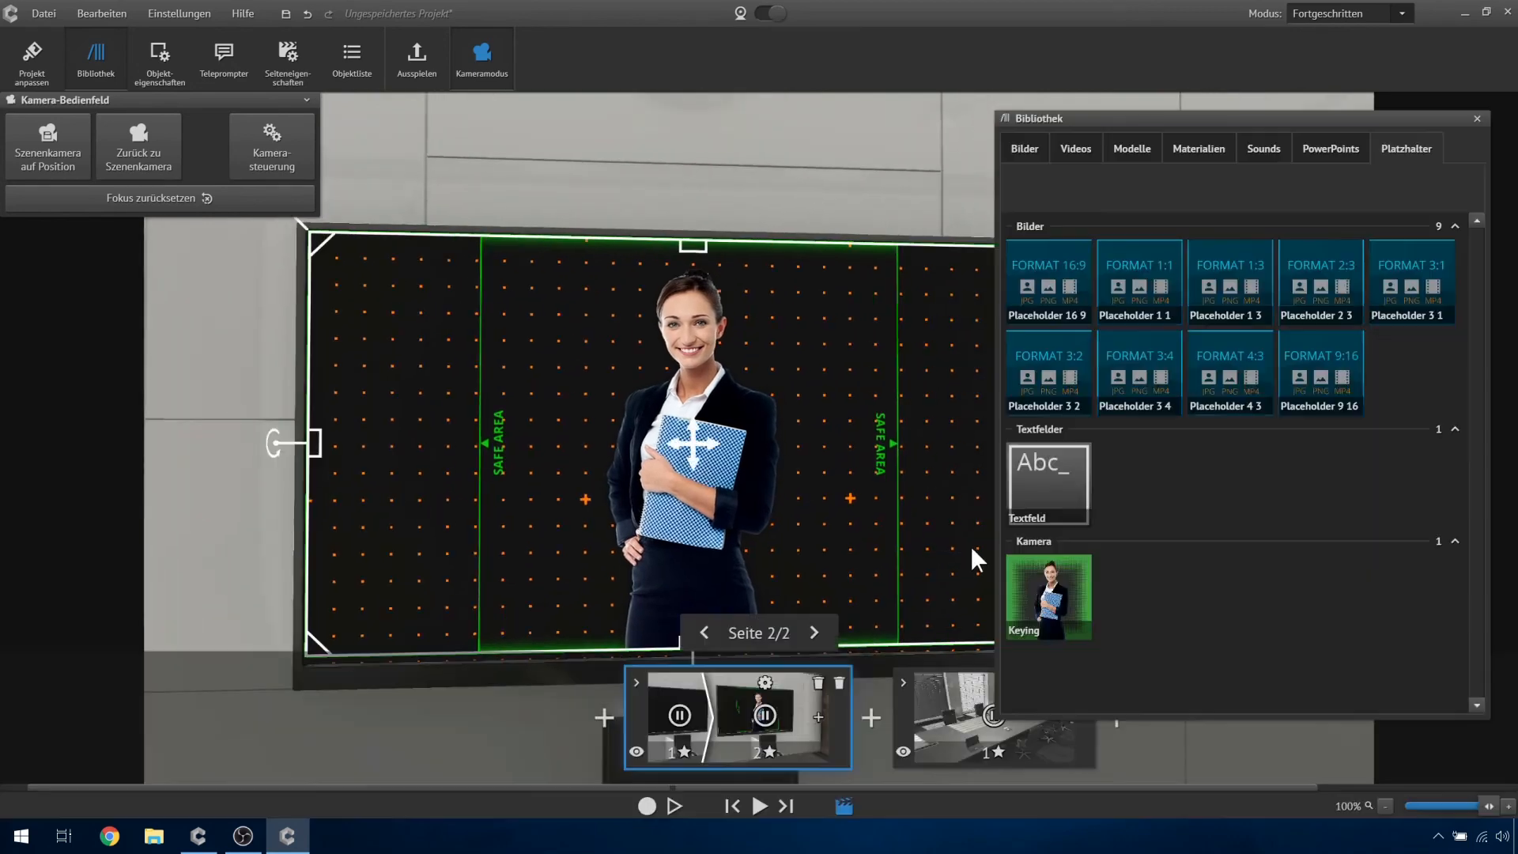
- Switch on the live webcam feed for the keying placeholder on the TV and close the library
{"action": "left_click", "coordinate": [775, 13]}
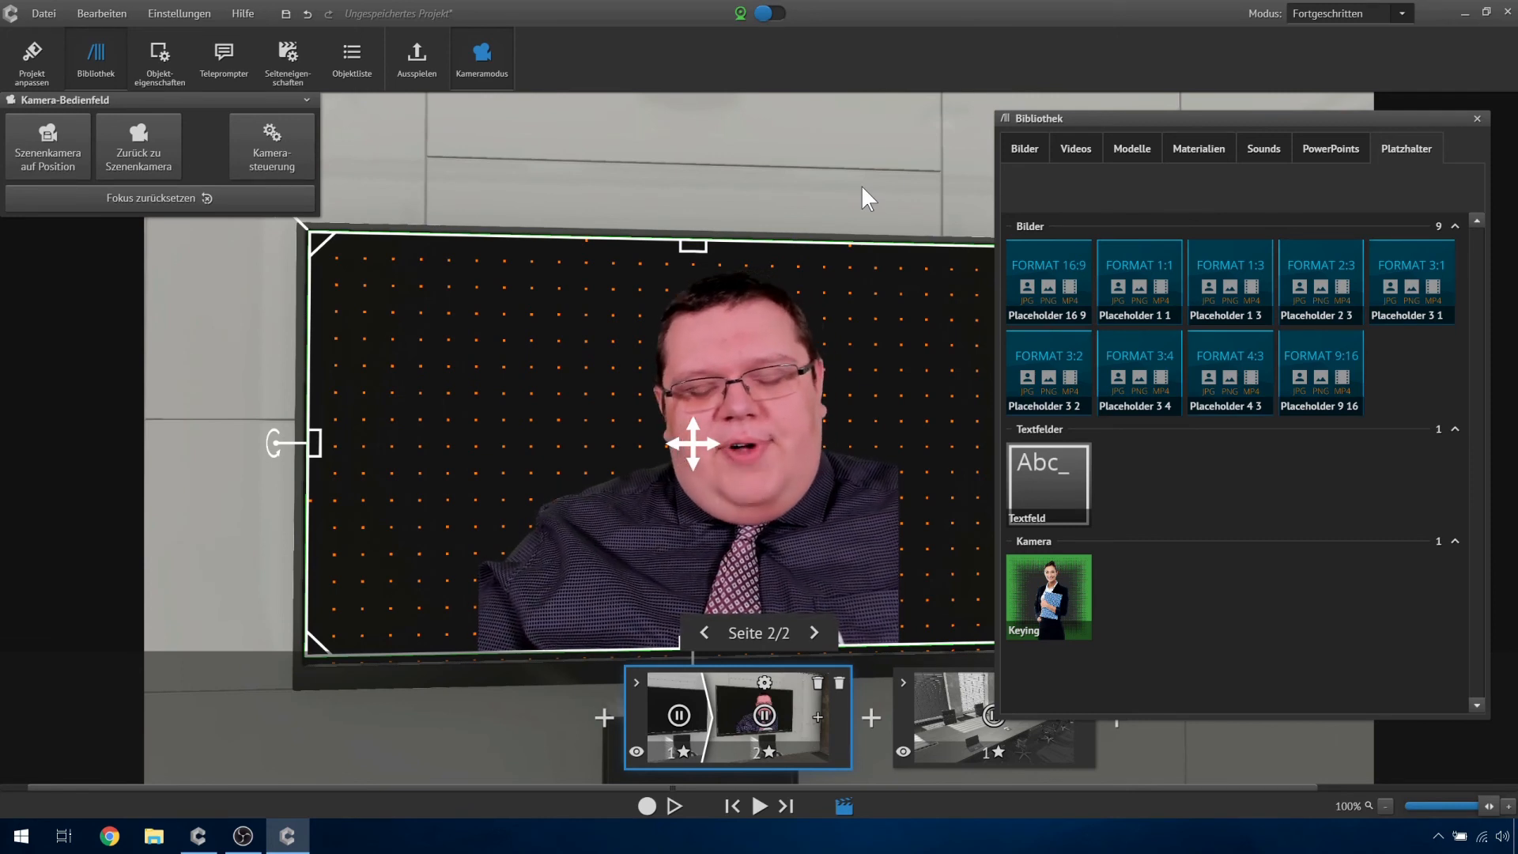
{"action": "left_click", "coordinate": [1477, 118]}
- Turn off Keying in the webcam section of the program settings
{"action": "left_click", "coordinate": [193, 14]}
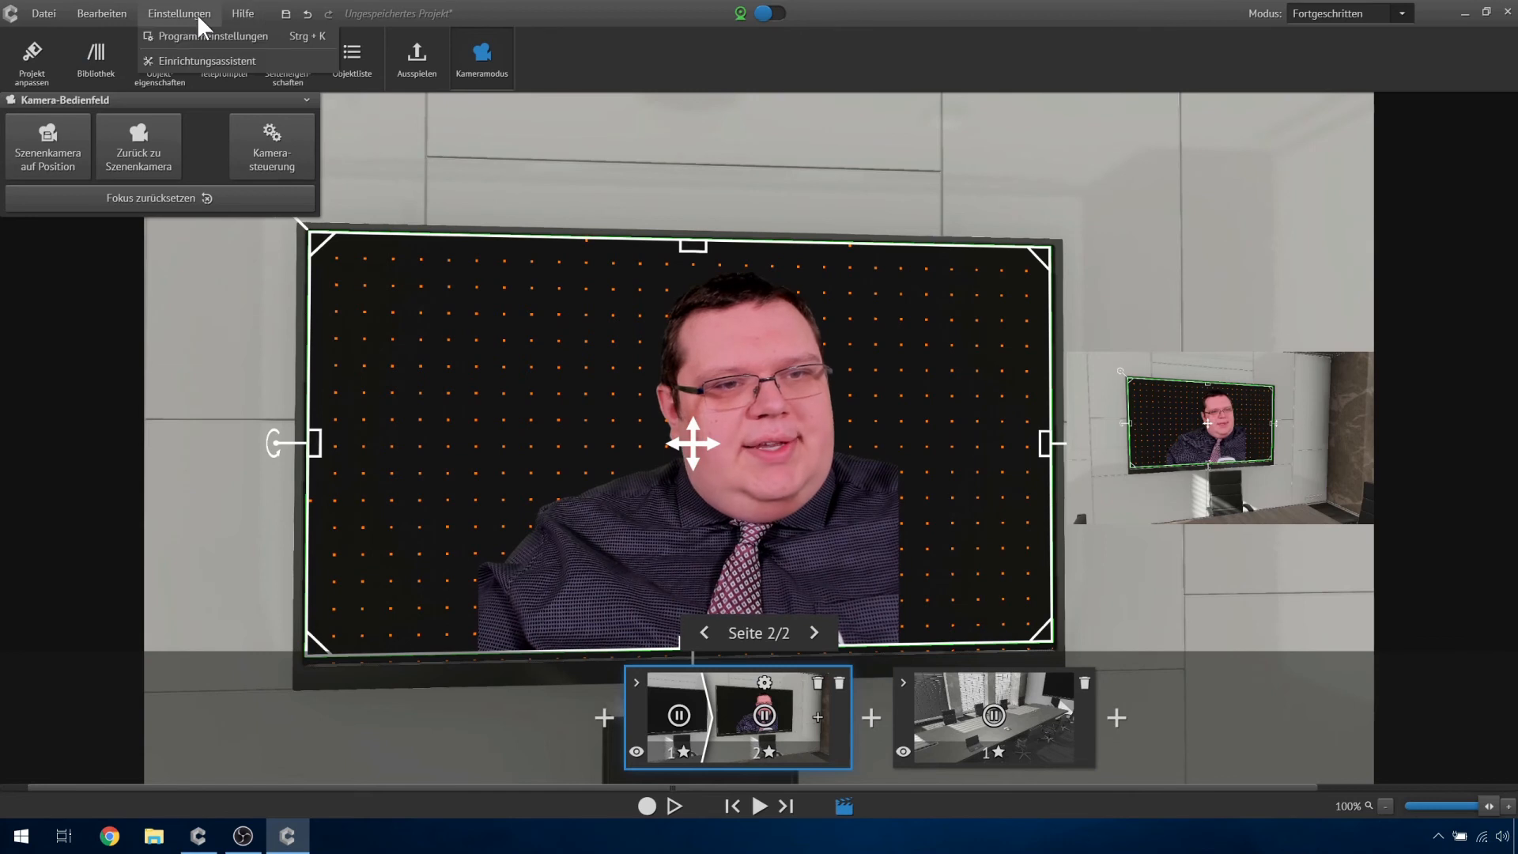
{"action": "left_click", "coordinate": [191, 36]}
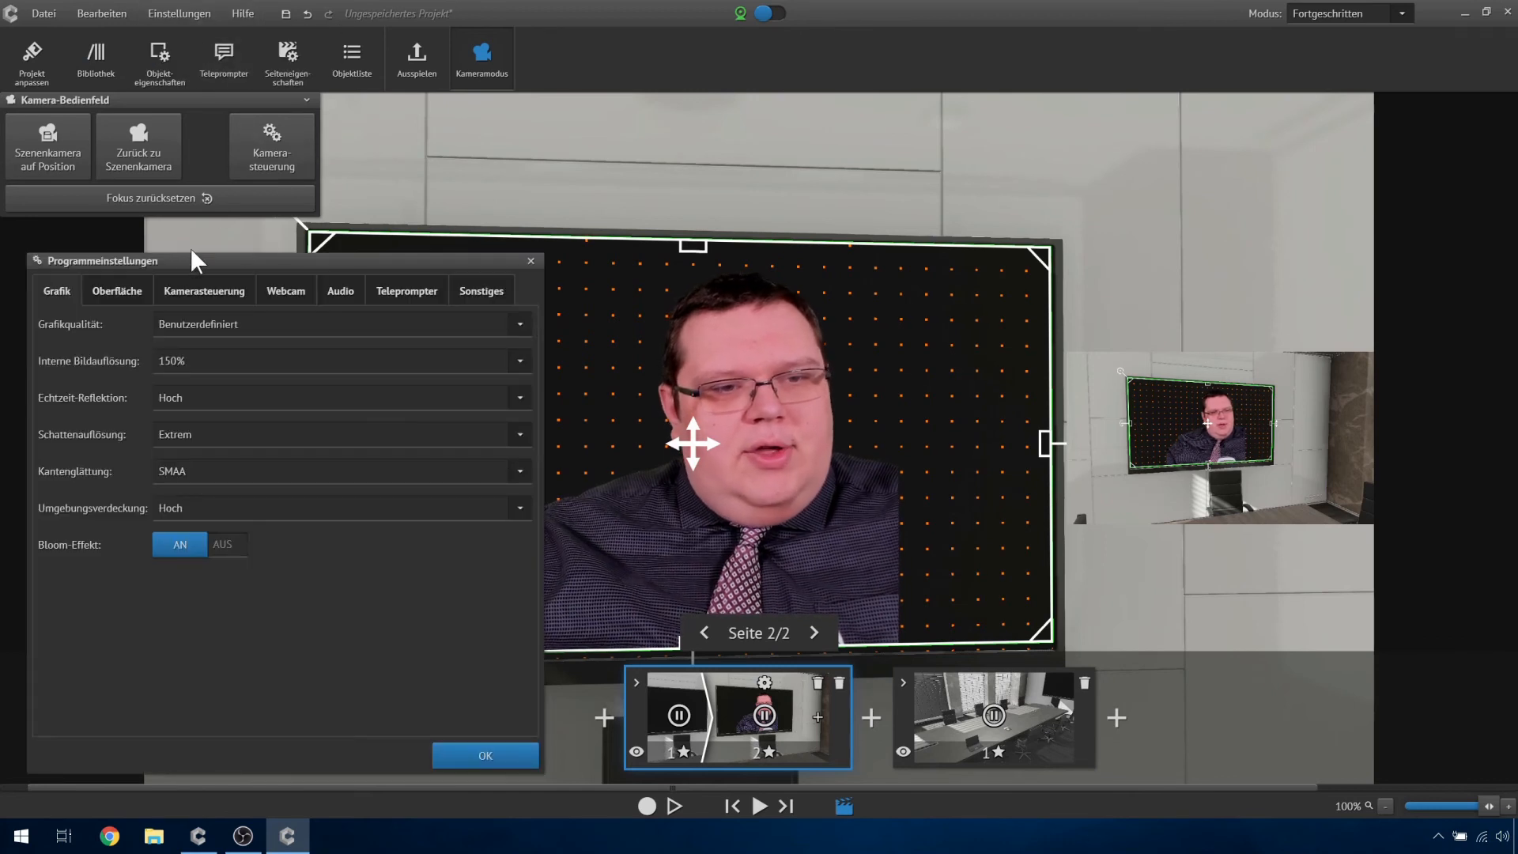
{"action": "left_click", "coordinate": [276, 288]}
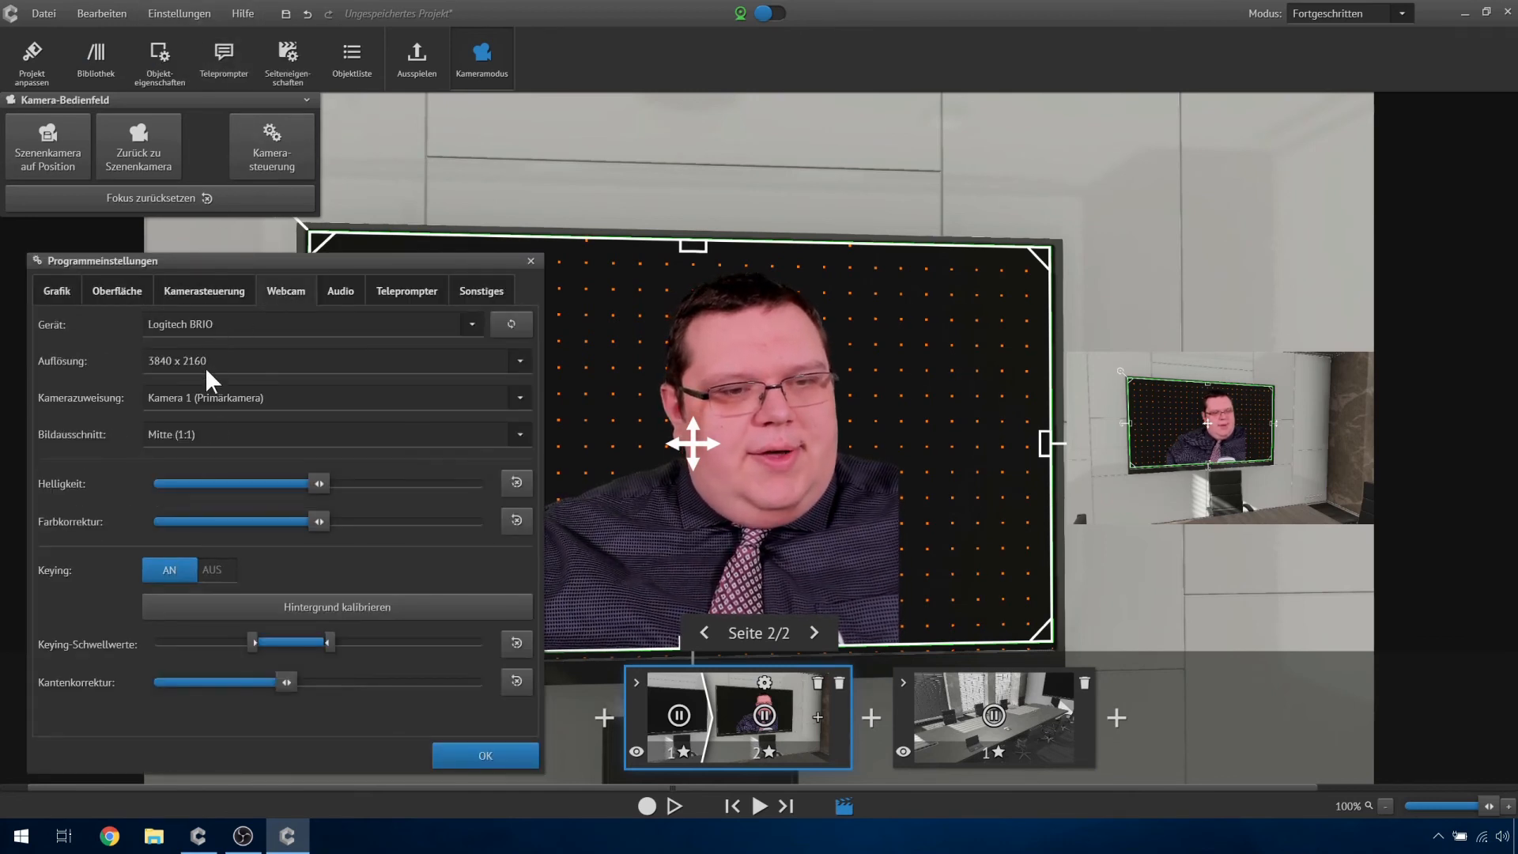
{"action": "left_click", "coordinate": [189, 570]}
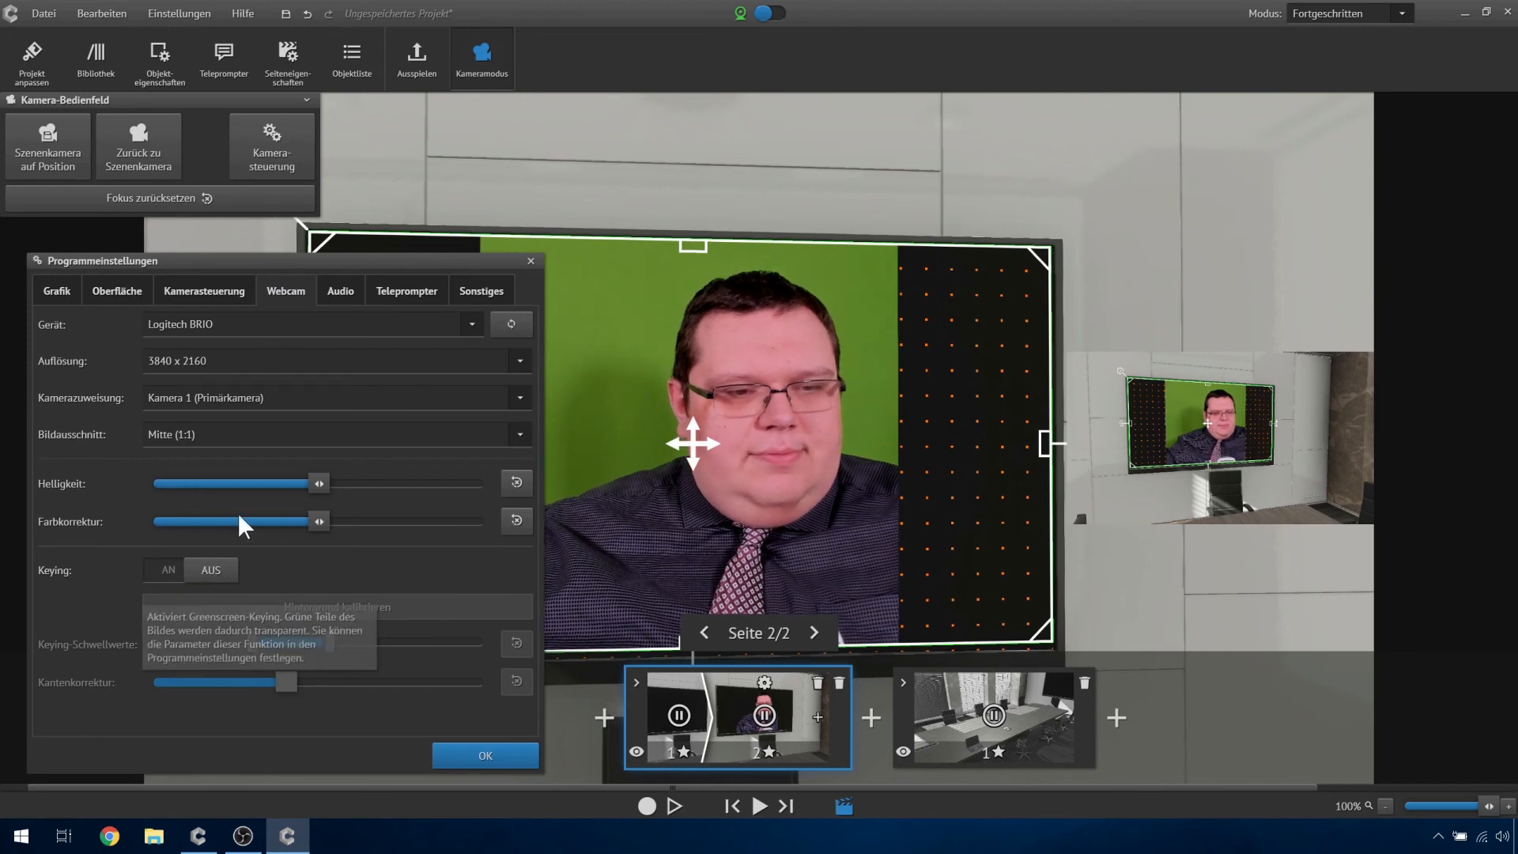
- Set the webcam's Bildausschnitt to Vollflächig (16:9), apply the settings and deselect the camera placeholder on the TV
{"action": "left_click", "coordinate": [244, 432]}
{"action": "left_click", "coordinate": [234, 452]}
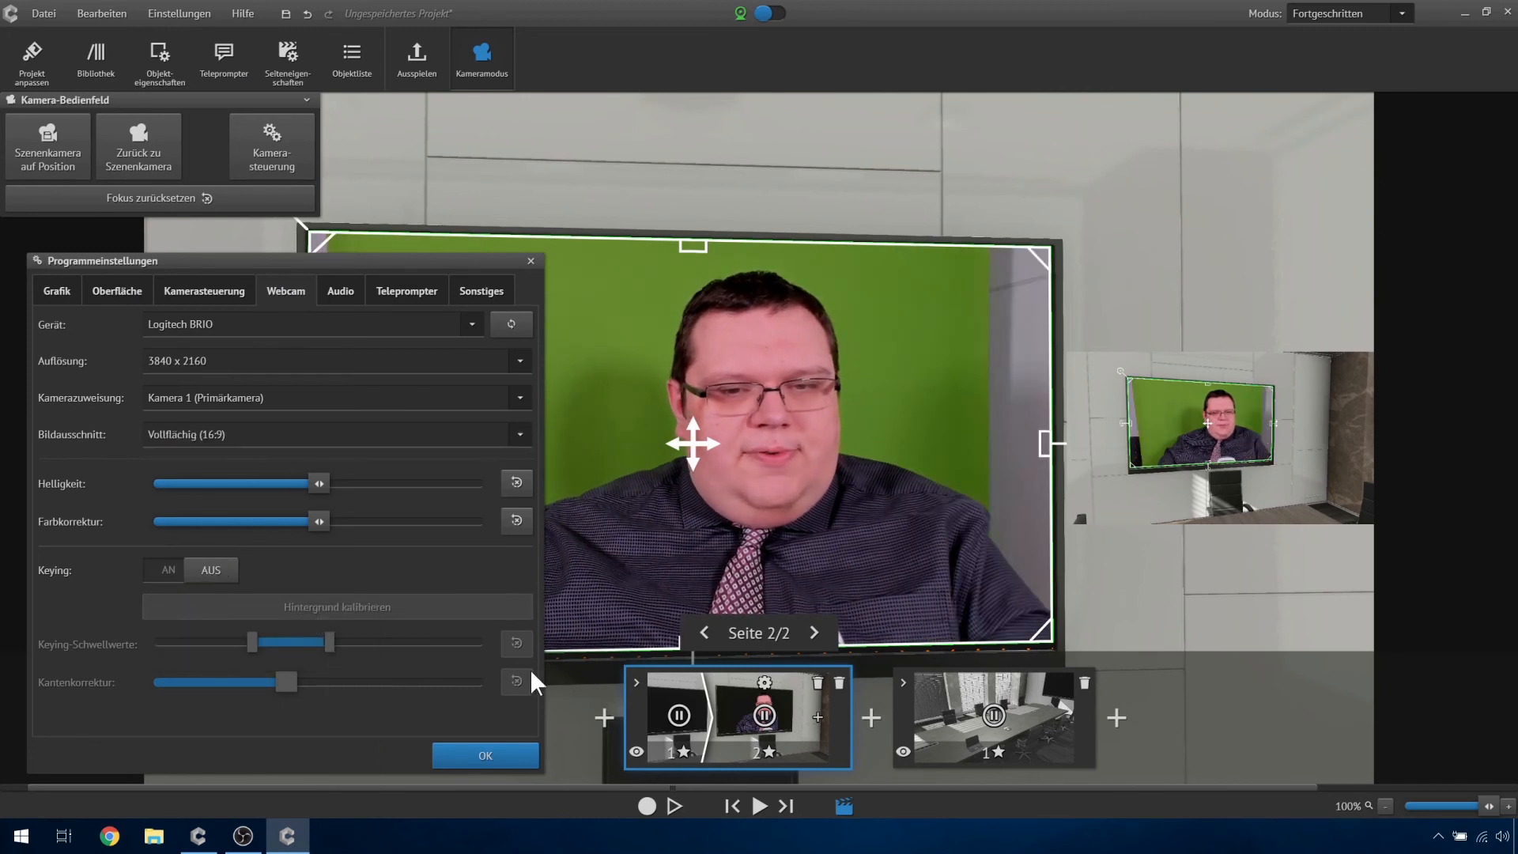
{"action": "left_click", "coordinate": [484, 755]}
{"action": "left_click", "coordinate": [1203, 629]}
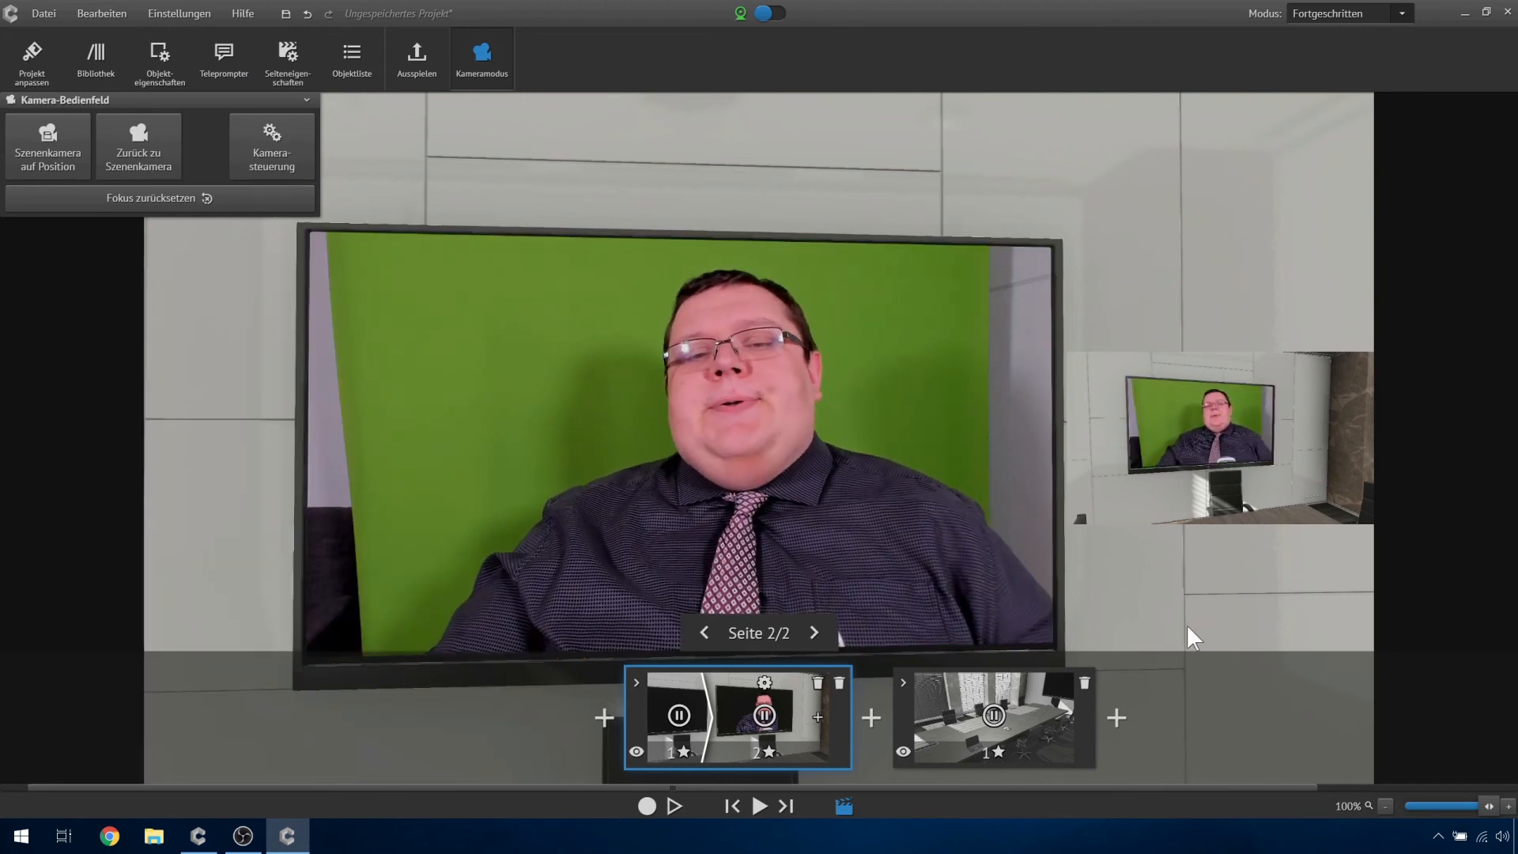